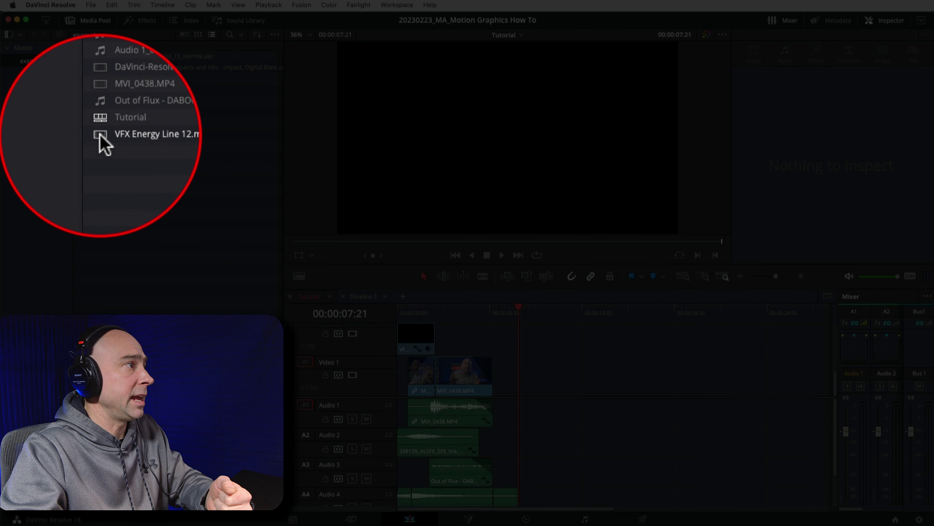
Preview VFX Energy Line 12.mov from the media pool in the source viewer.
click(86, 135)
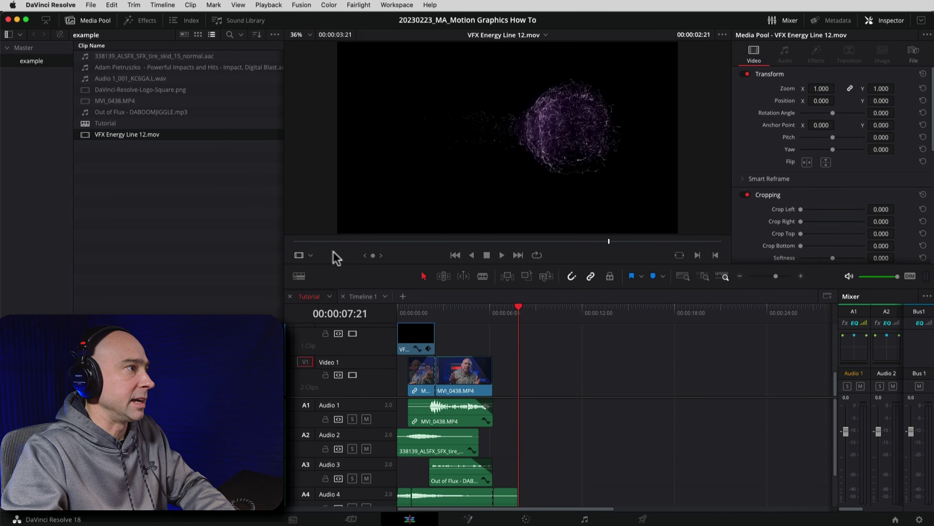
drag(273, 239, 262, 239)
key(space)
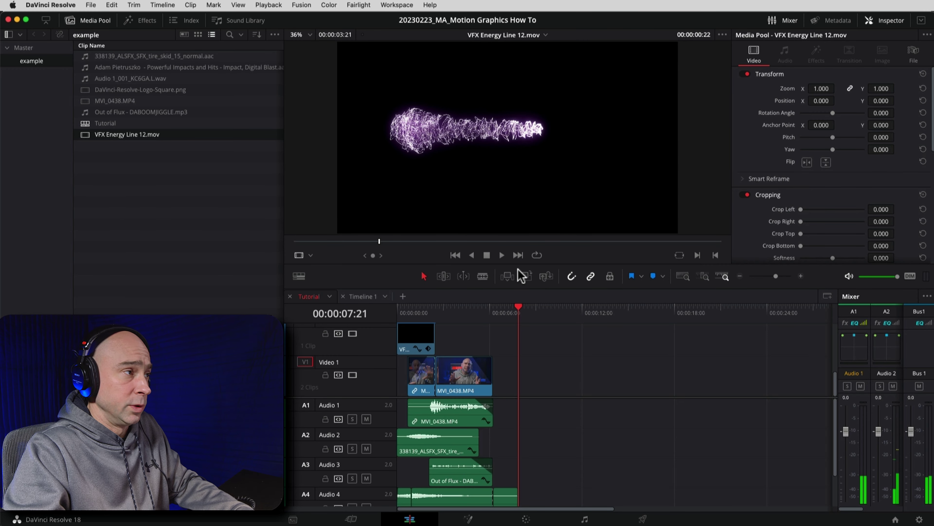
Switch to Safari and search the Motion Array site for "vfx overlay".
key(super+Tab)
key(super+Tab)
key(super+Tab)
key(super+Tab)
key(super+Tab)
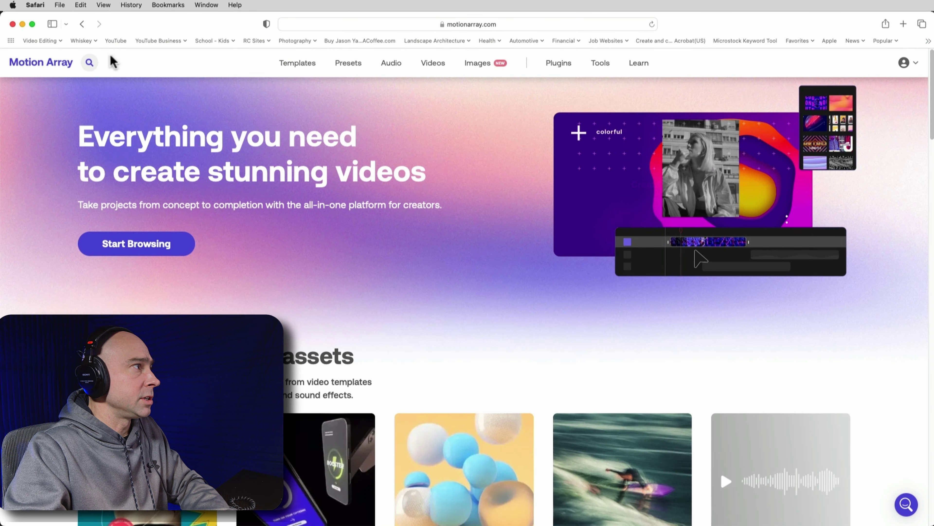
click(89, 62)
text(v)
text(fx overlay)
key(Return)
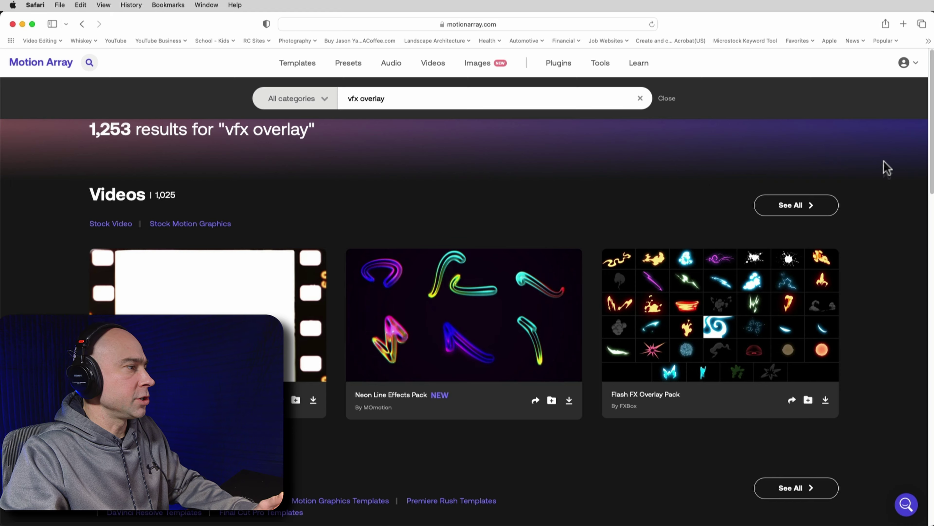
Narrow the results to Stock Motion Graphics and browse the VFX overlay packs and their previews.
scroll(882, 163, down, 5)
scroll(872, 234, up, 5)
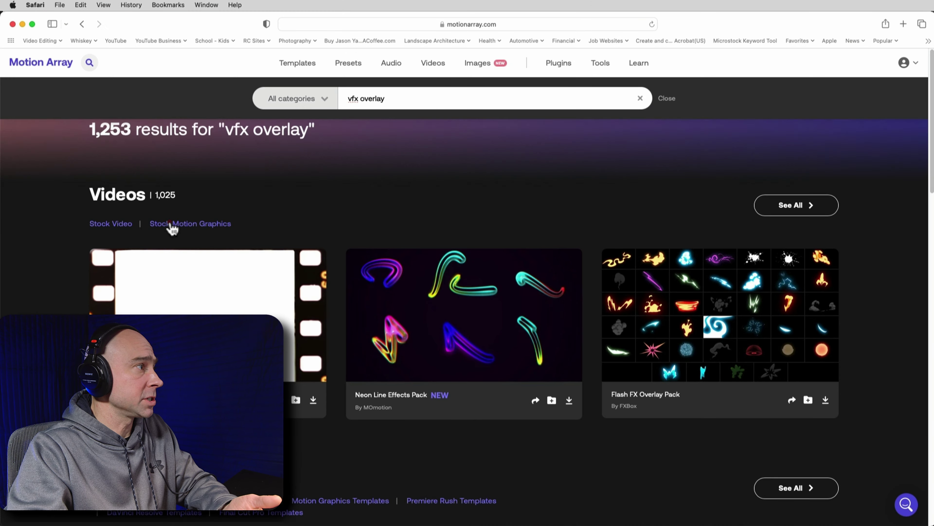
click(172, 224)
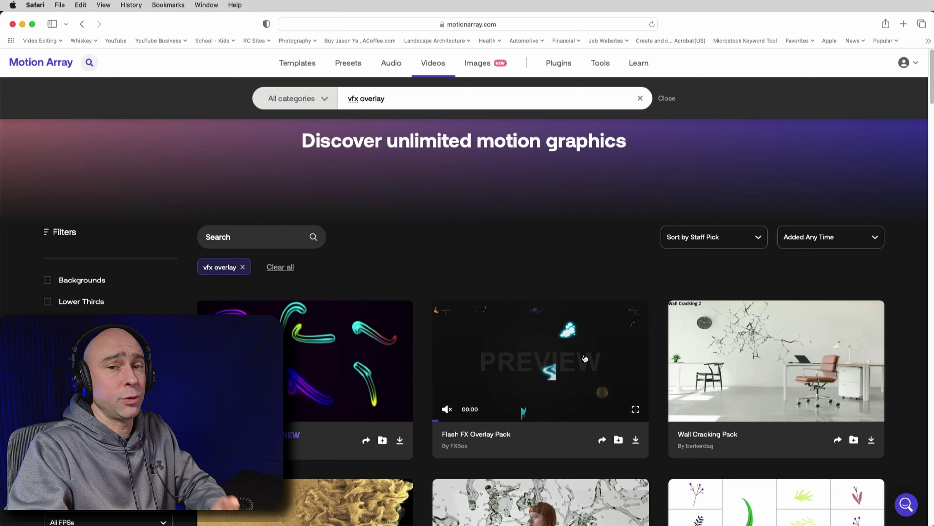
mouse_move(820, 360)
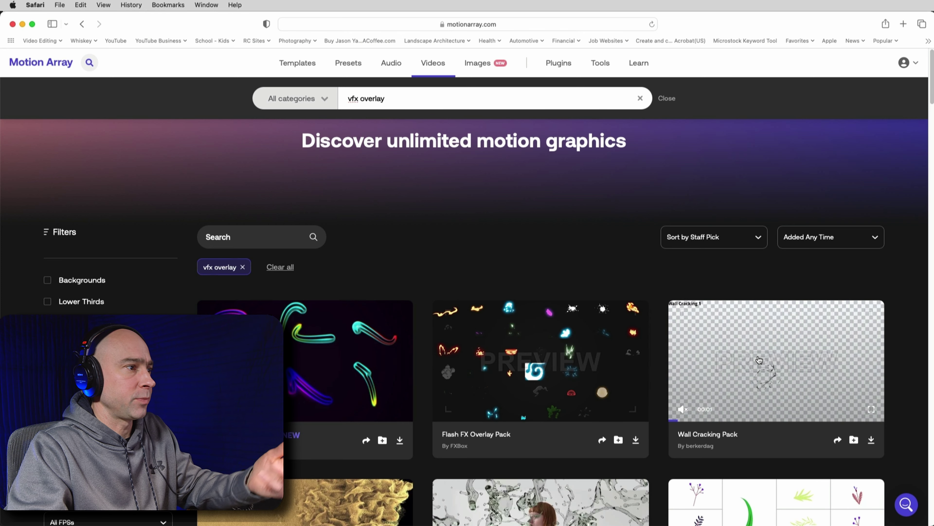
scroll(407, 317, down, 2)
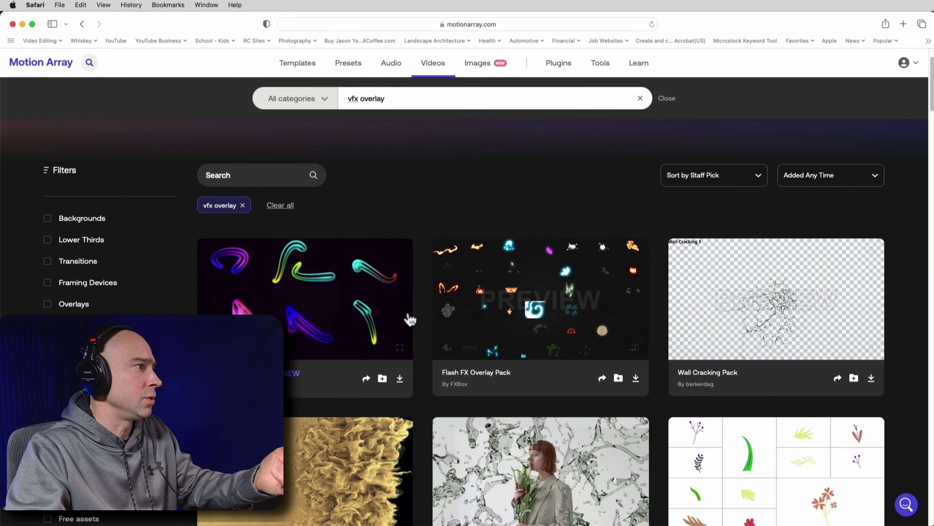
mouse_move(337, 319)
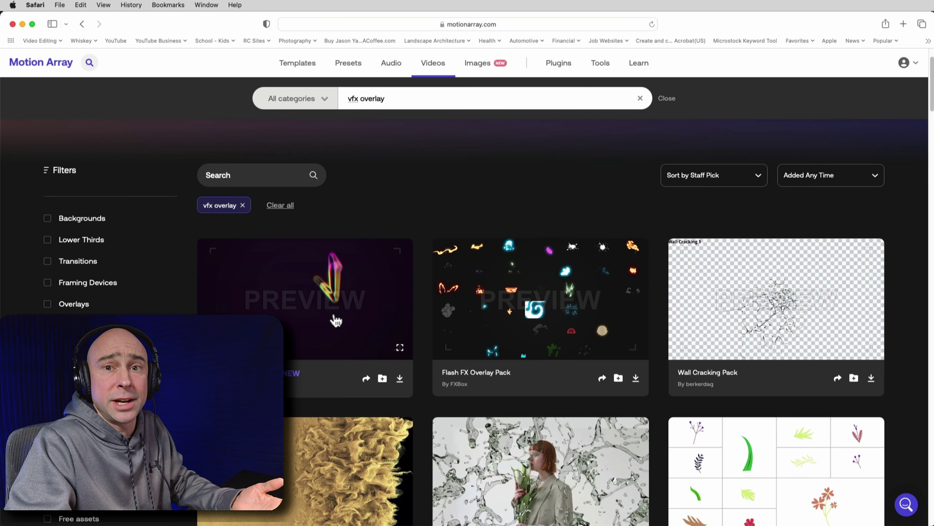
scroll(334, 320, down, 10)
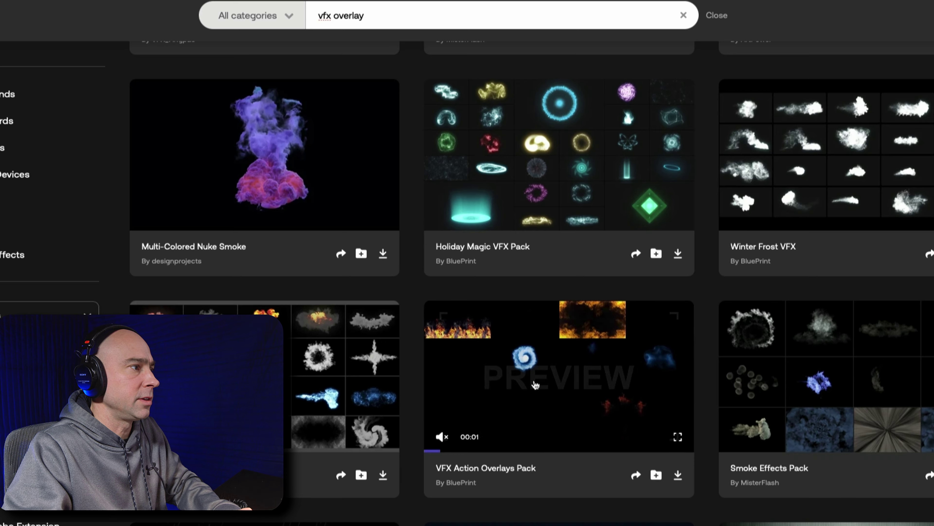
scroll(536, 386, down, 5)
scroll(535, 388, down, 12)
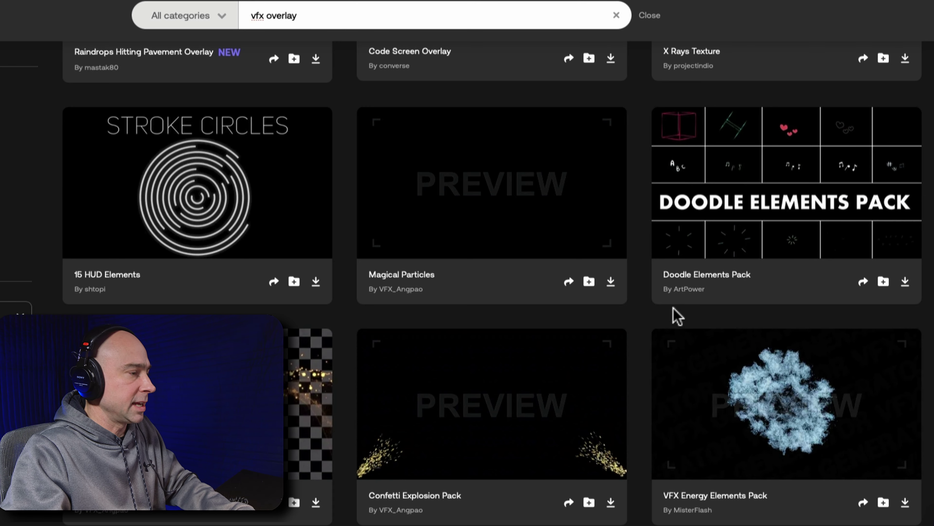
Switch back to DaVinci Resolve and place VFX Energy Line 12.mov on Video 1 at about 00:00:14:06, after the existing clips.
key(super+Tab)
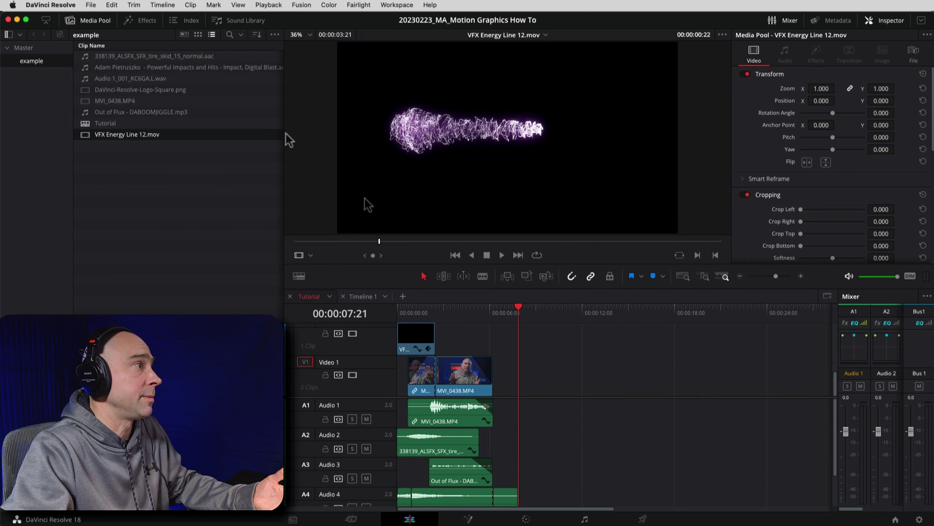
click(93, 90)
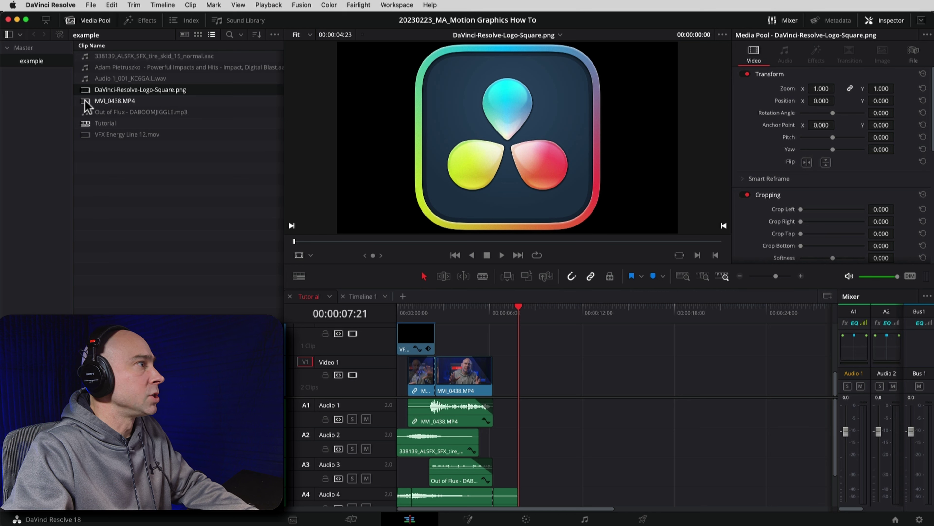
click(86, 135)
drag(85, 135, 620, 415)
Play back the newly placed VFX Energy Line 12 clip from its start, with the viewer enlarged.
click(622, 313)
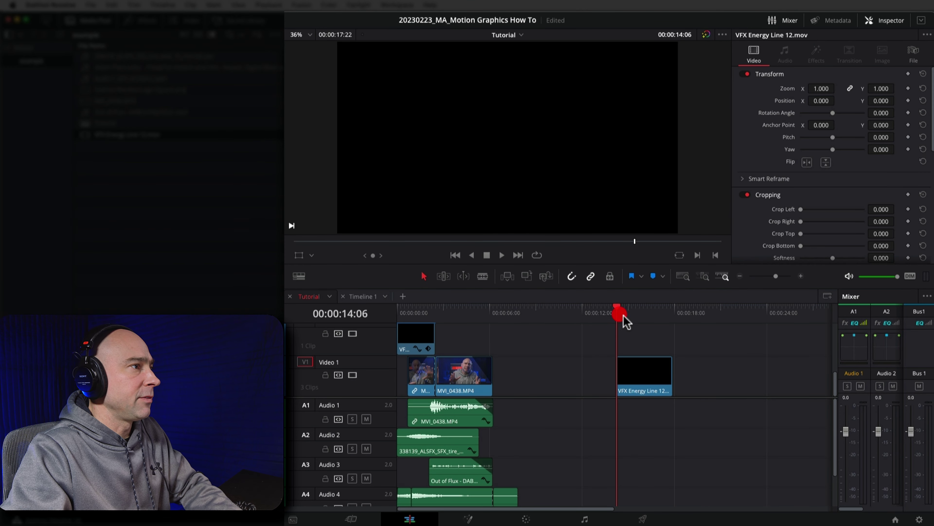
key(space)
key(space)
drag(605, 263, 604, 324)
key(space)
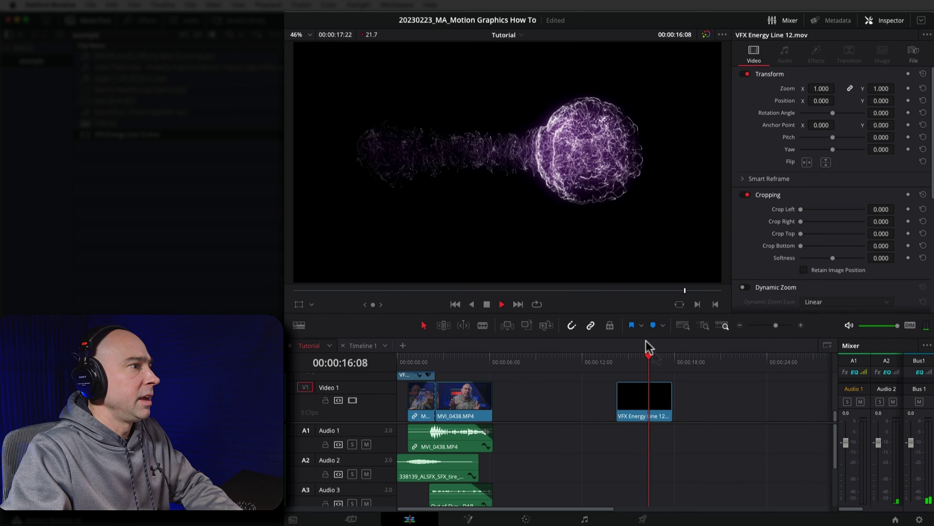
click(618, 364)
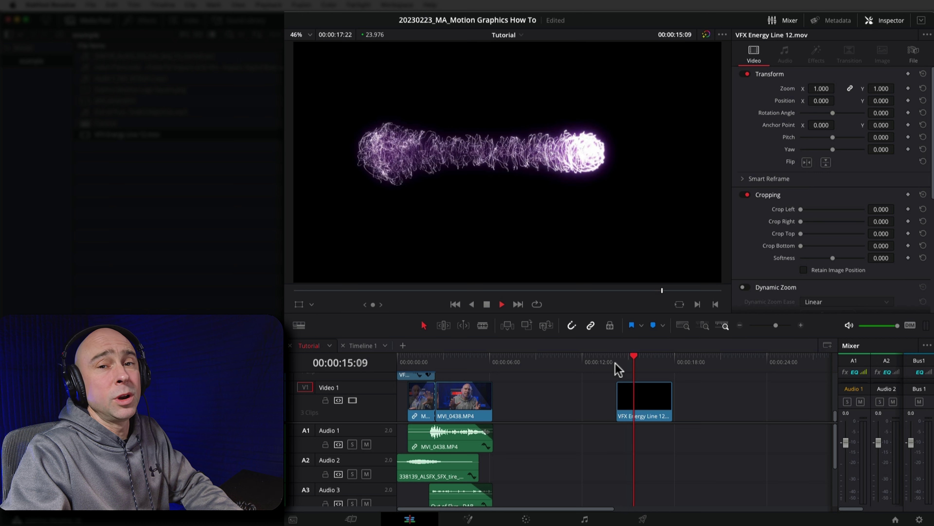
key(space)
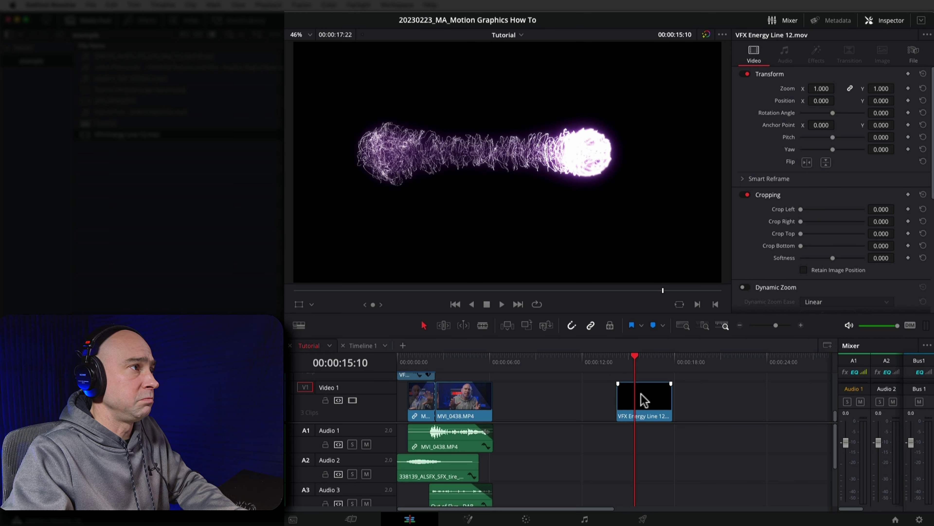
Try a rotation angle of 45 on the VFX Energy Line 12 clip, then settle on 30.
click(647, 399)
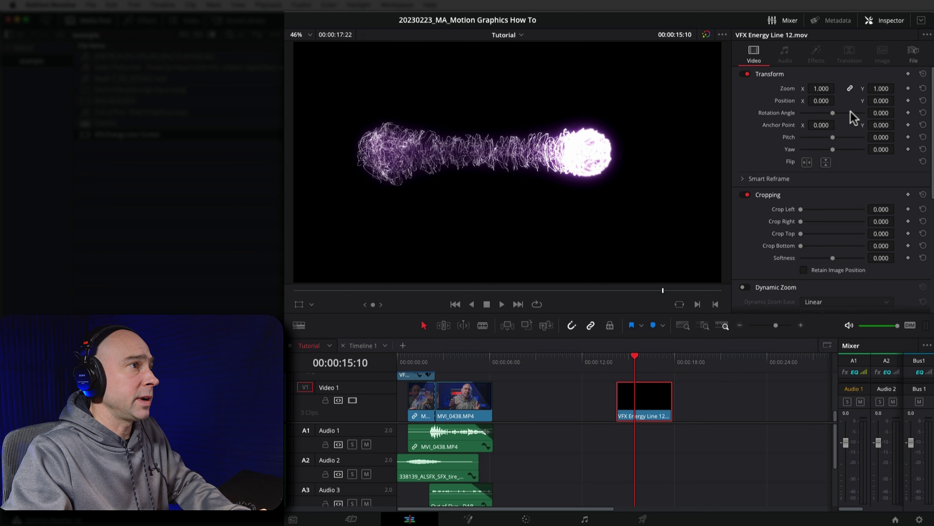
drag(878, 112, 899, 113)
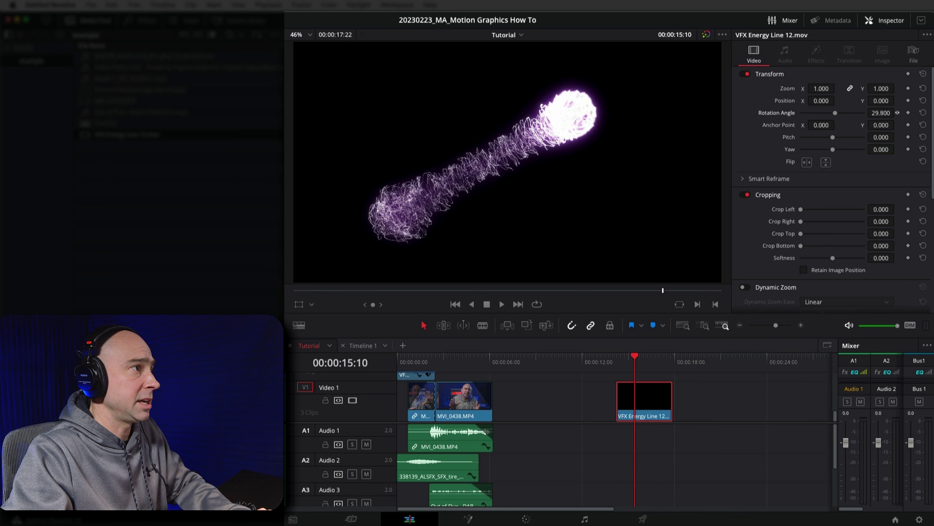
click(909, 112)
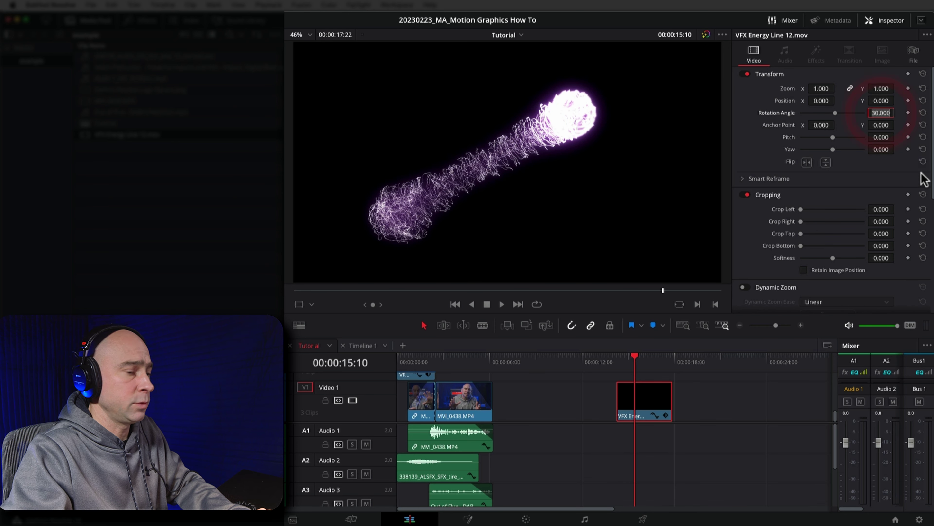
text(45)
key(Return)
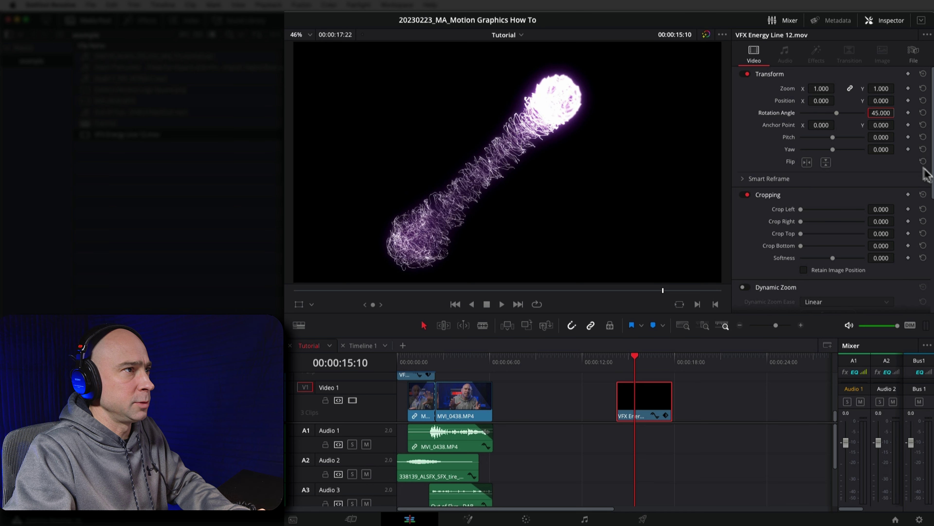
text(30)
key(Return)
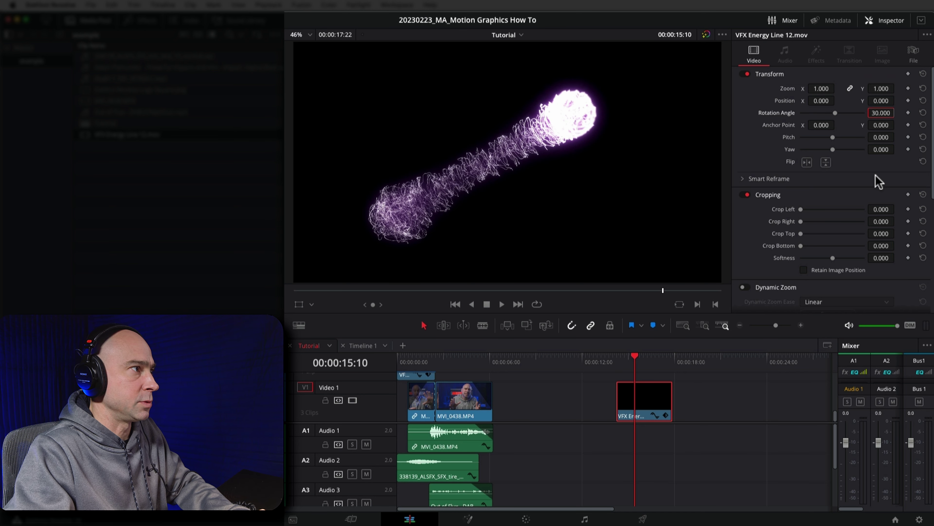
Play the rotated energy line clip from its beginning to check its direction.
drag(637, 368, 614, 366)
key(space)
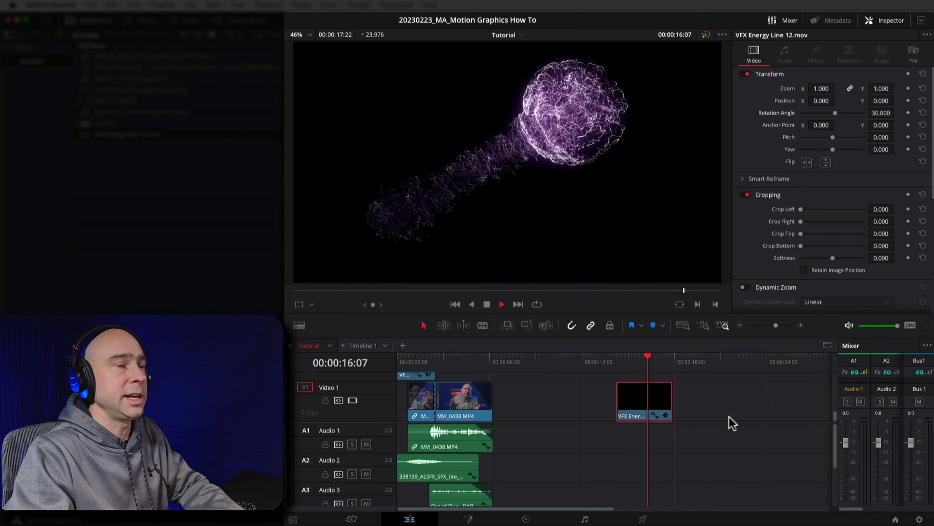
key(space)
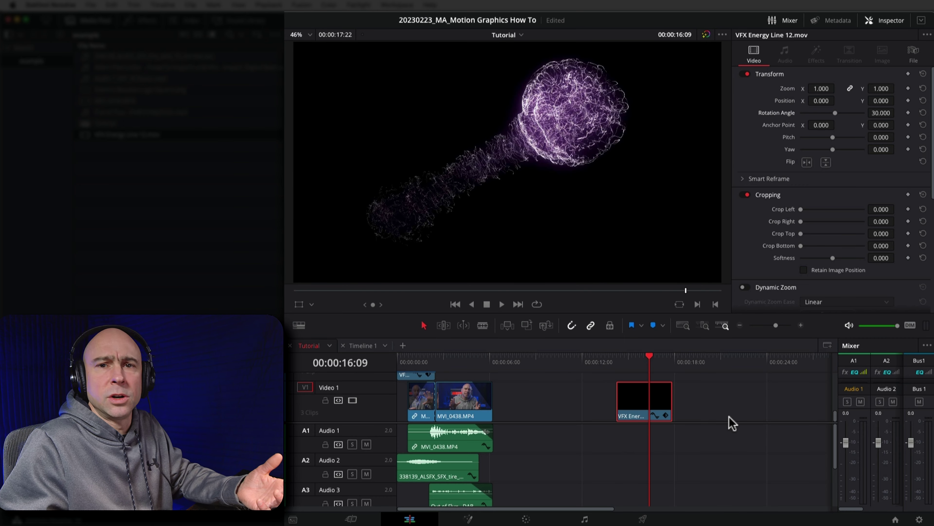
Scale the energy line clip up to a linked X and Y zoom of 1.690, checking the frame at 00:00:15:19.
scroll(575, 254, down, 2)
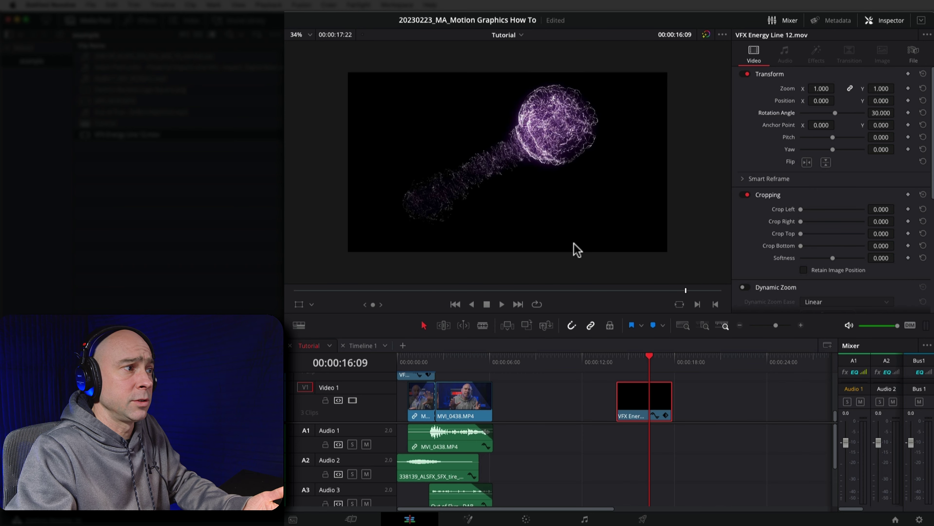
drag(633, 366, 642, 367)
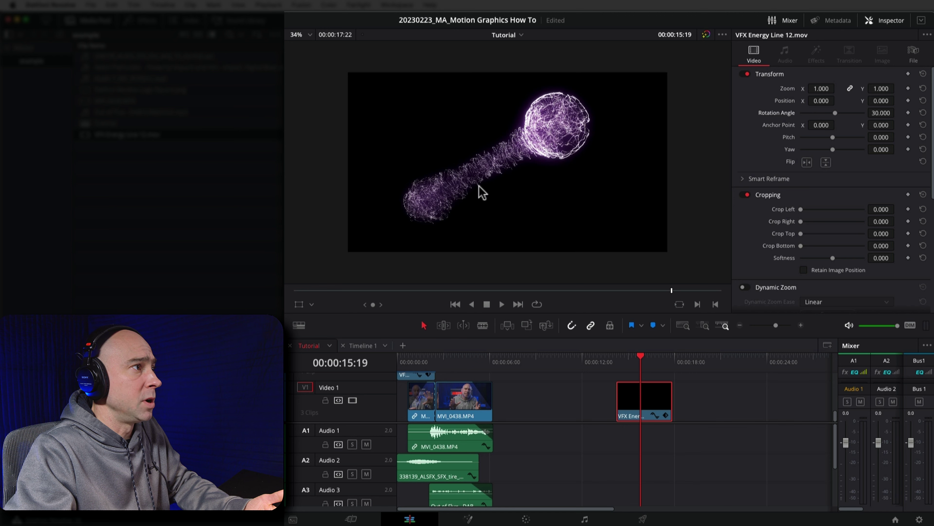
mouse_move(828, 93)
mouse_down()
mouse_move(853, 92)
mouse_move(823, 92)
mouse_up()
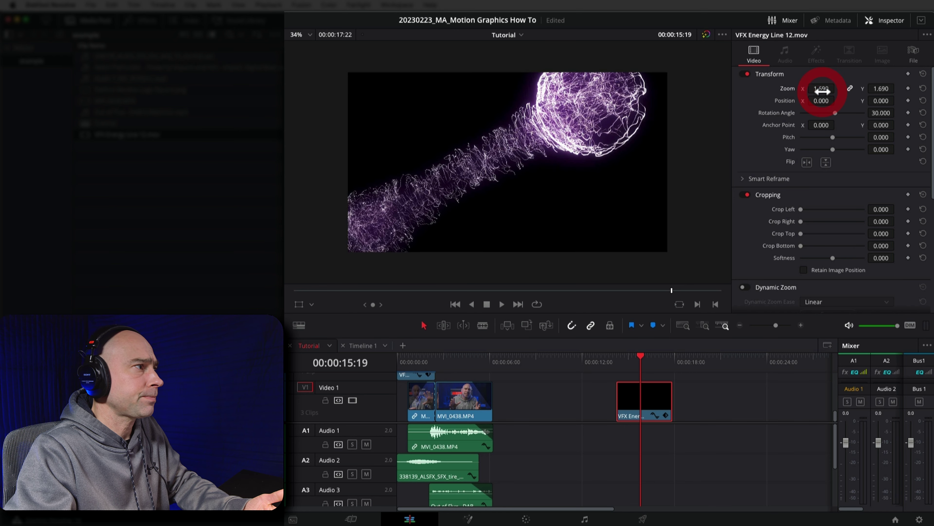
Enable the on-screen transform controls and adjust the clip to position X about -28, Y about -195 and rotation about 28.
click(297, 307)
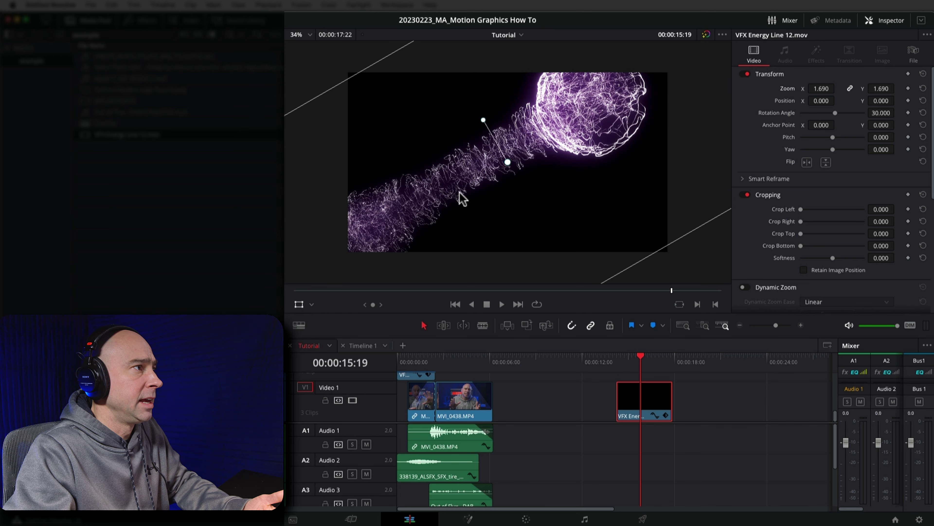
drag(463, 191, 464, 219)
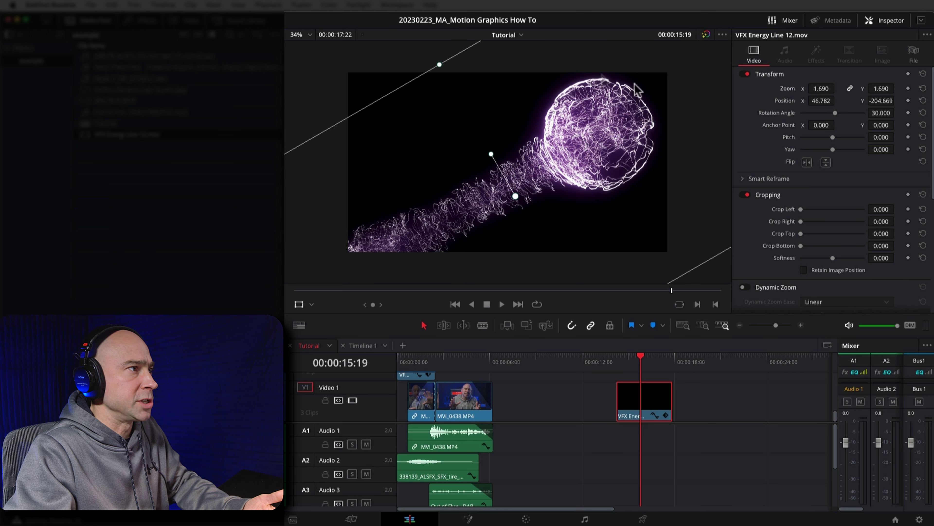
scroll(666, 257, down, 2)
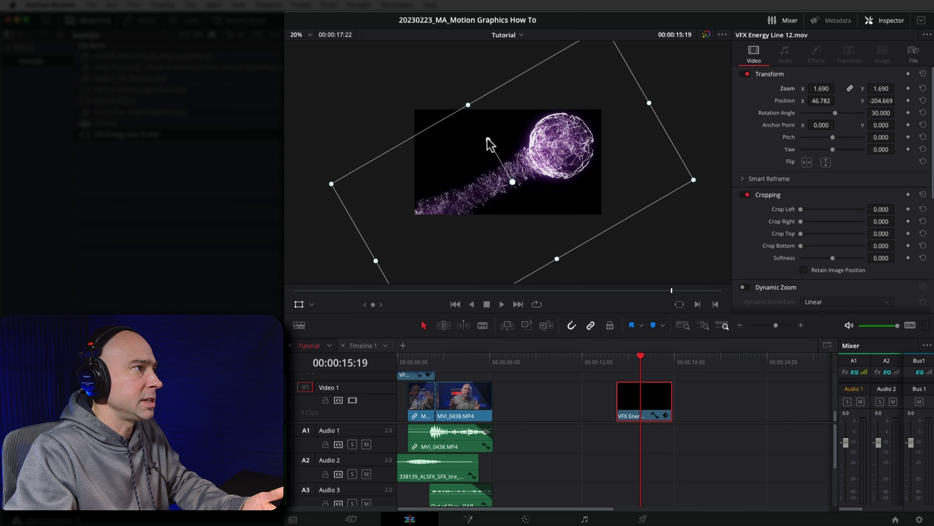
drag(488, 138, 492, 169)
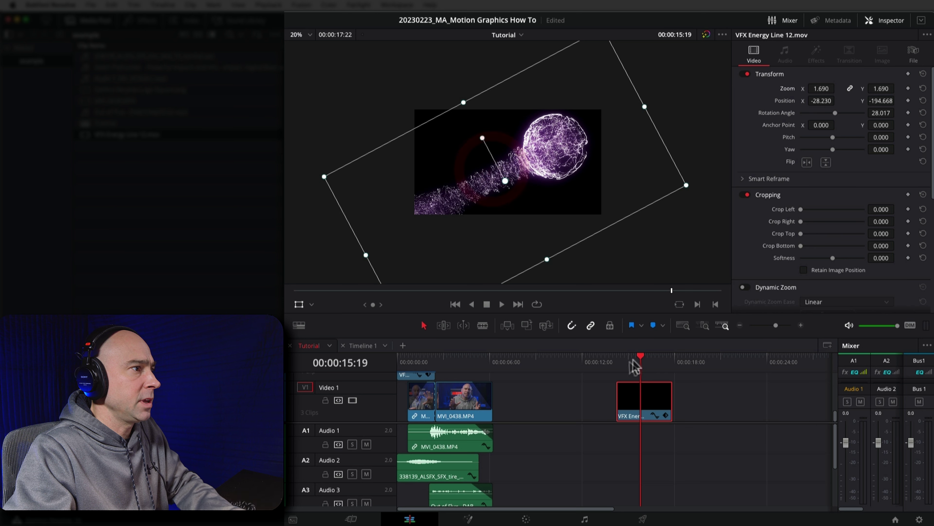
Play back the scaled and repositioned energy line clip to check its framing.
click(620, 361)
key(space)
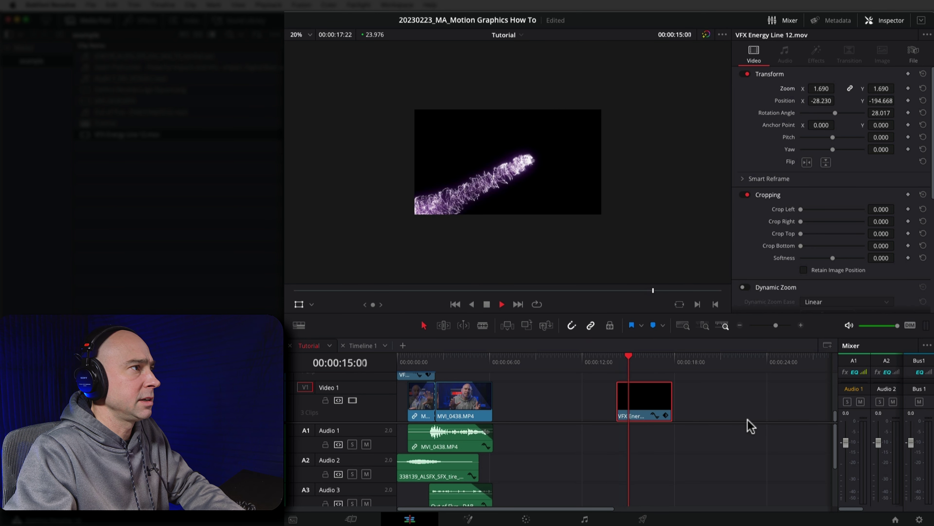
key(space)
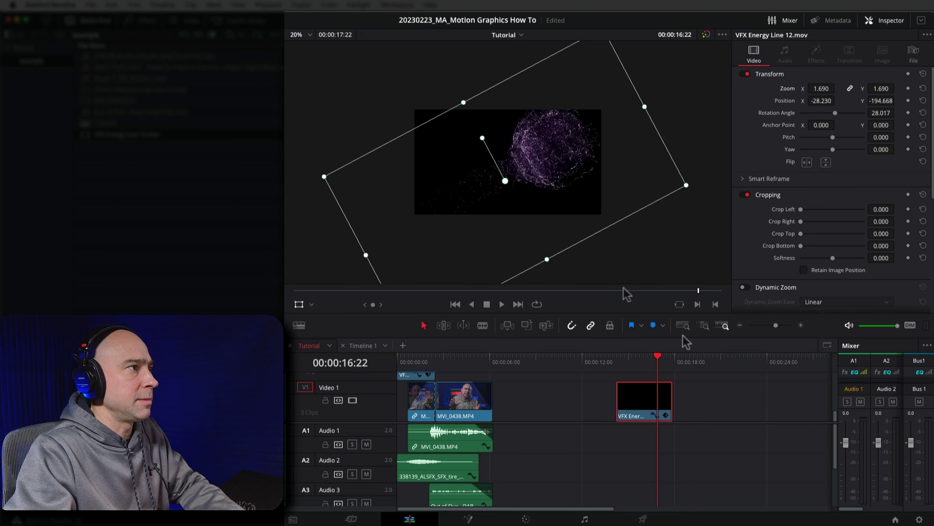
Move the energy line clip to position X about 17, Y about -235, and deselect it.
drag(557, 184, 562, 188)
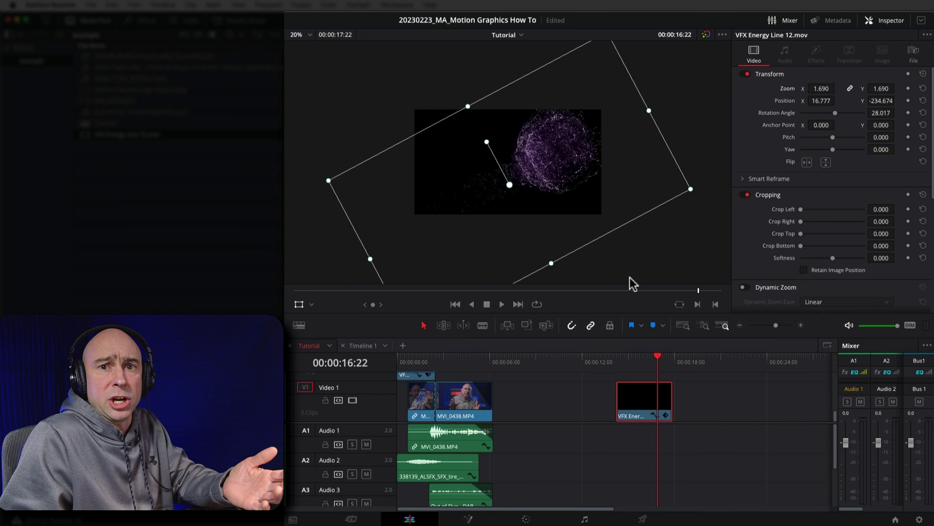
scroll(629, 391, up, 2)
click(121, 234)
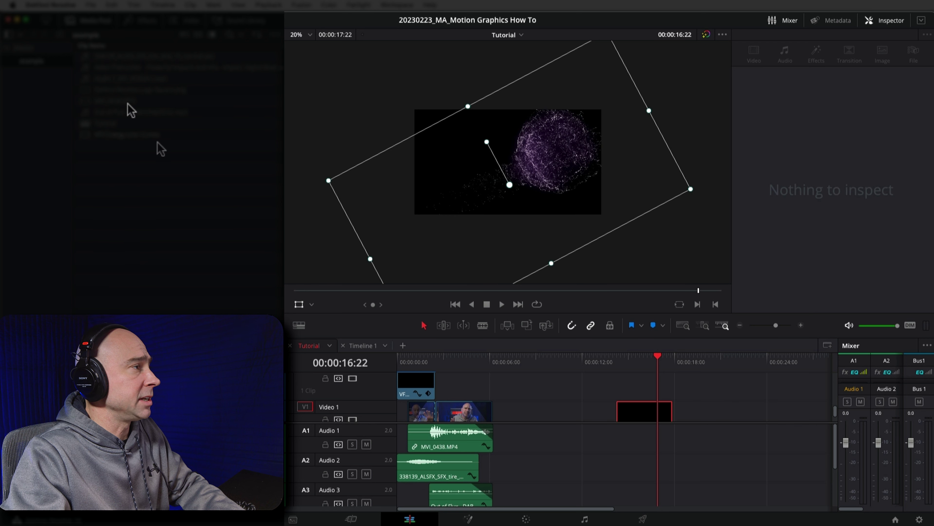
Add DaVinci-Resolve-Logo-Square.png to the track above the energy line clip, starting at 00:00:14:06, leaving the energy line's position as it was.
drag(84, 90, 619, 386)
click(799, 325)
mouse_move(456, 357)
mouse_down()
mouse_move(475, 372)
mouse_move(603, 368)
mouse_move(500, 368)
mouse_move(587, 368)
mouse_move(528, 373)
mouse_move(472, 360)
mouse_up()
drag(504, 201, 591, 202)
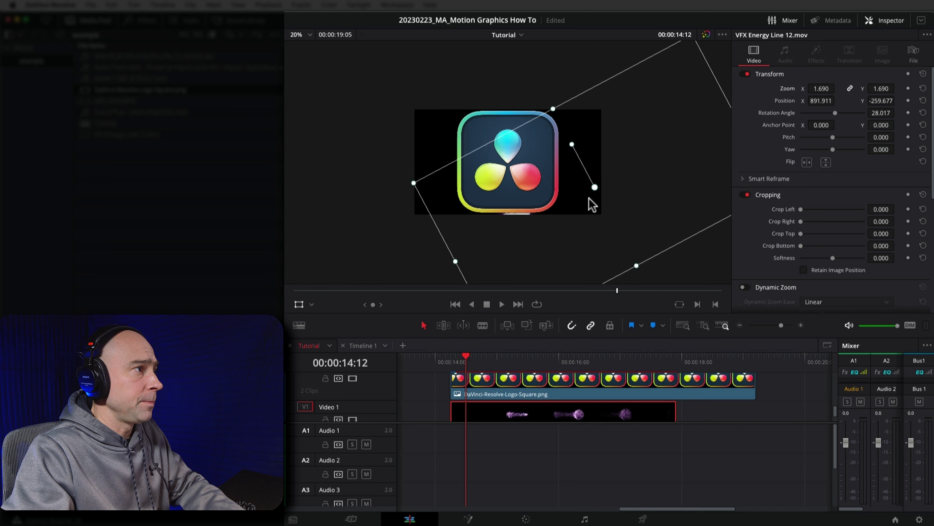
key(super+z)
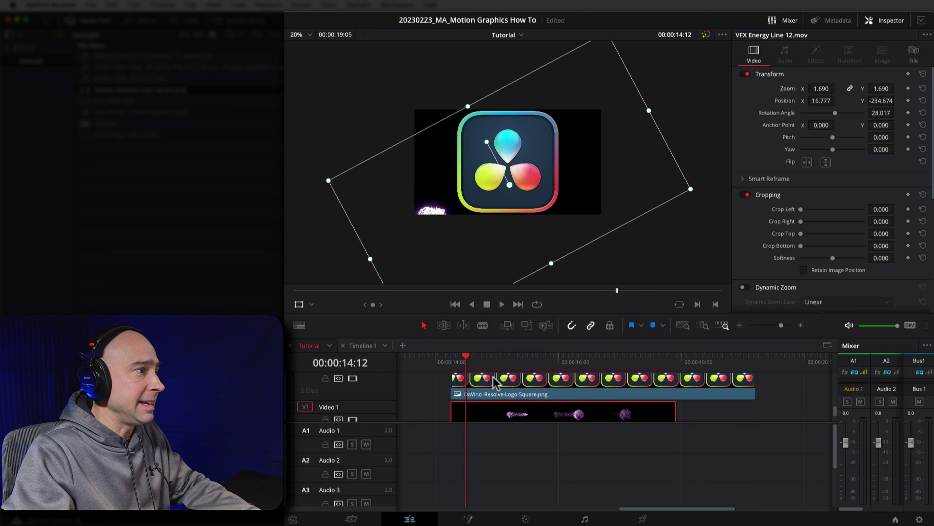
At 00:00:14:06, scale the logo clip to 0.168 and move it outside the frame's lower-left corner, position X about -1879, Y about -613.
click(496, 383)
drag(486, 178, 596, 174)
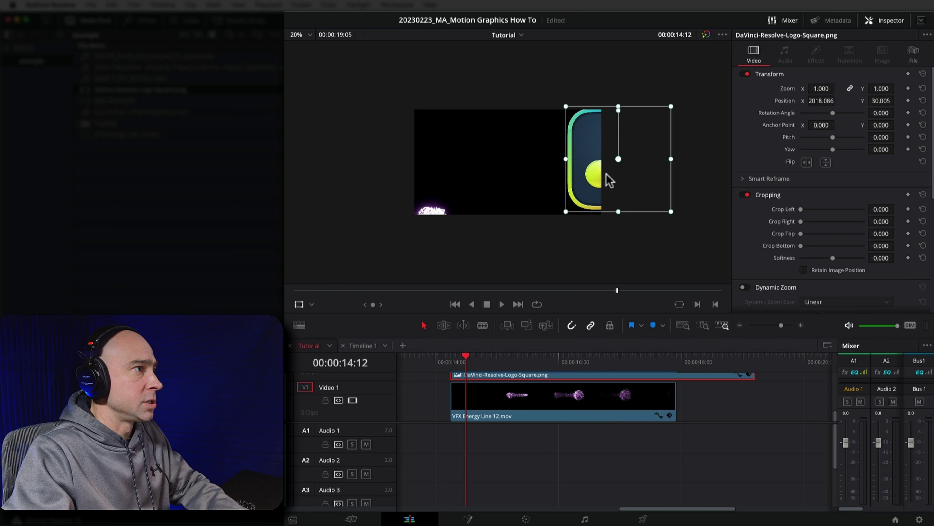
drag(609, 180, 552, 183)
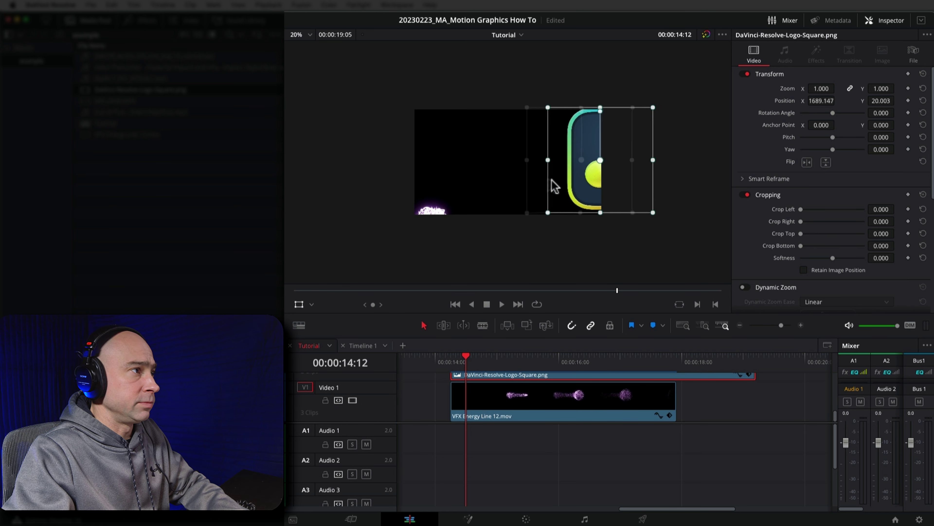
click(457, 361)
drag(603, 112, 305, 275)
key(shift+z)
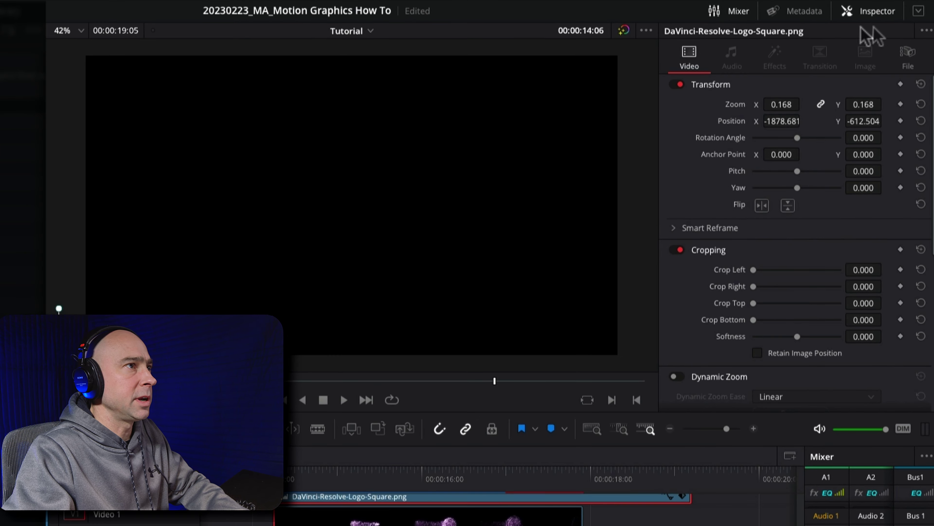
Add keyframes for all Transform parameters of the logo clip at 00:00:14:06.
click(887, 21)
click(886, 21)
click(784, 85)
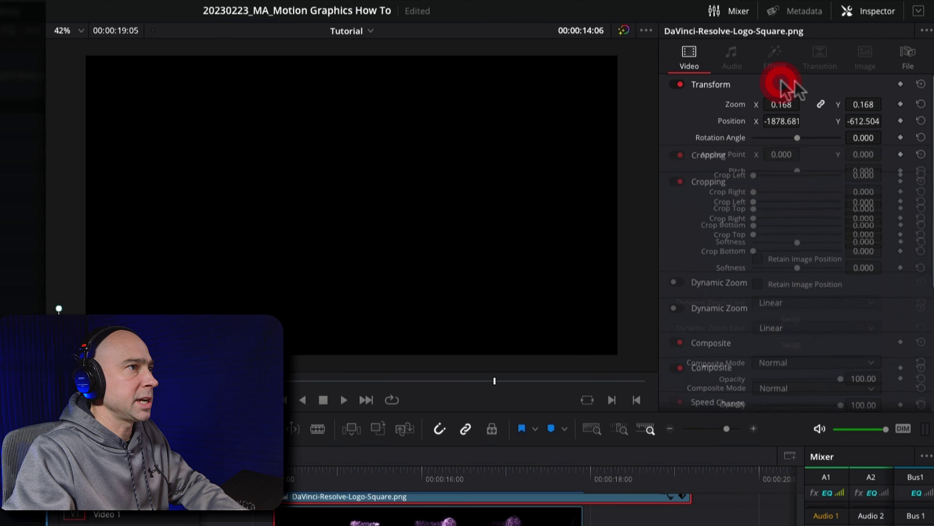
click(860, 88)
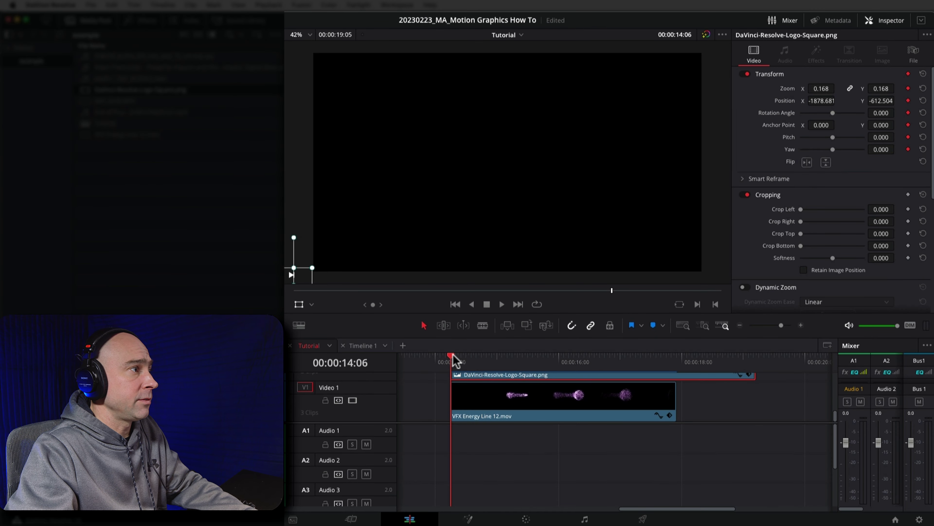
At 00:00:15:09, move the logo onto the head of the energy line, position X about 892, Y about 109.
drag(455, 361, 515, 367)
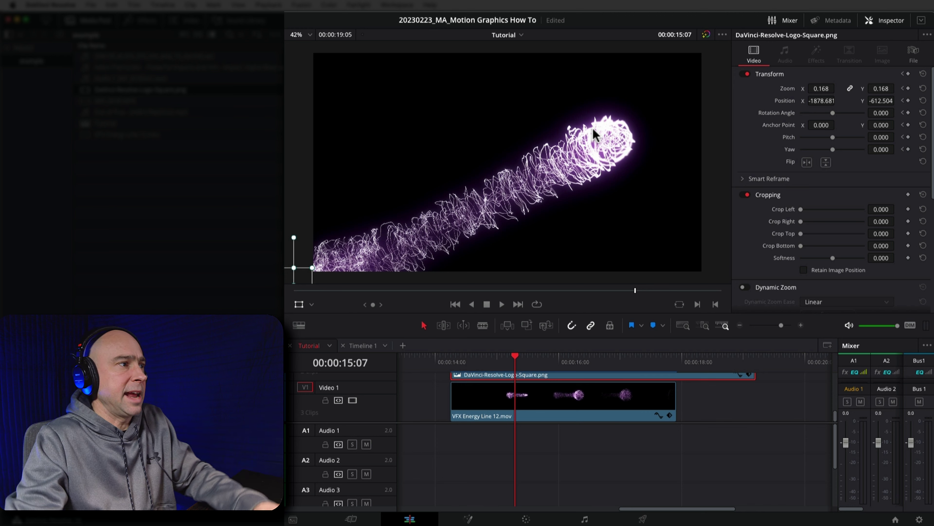
key(space)
key(space)
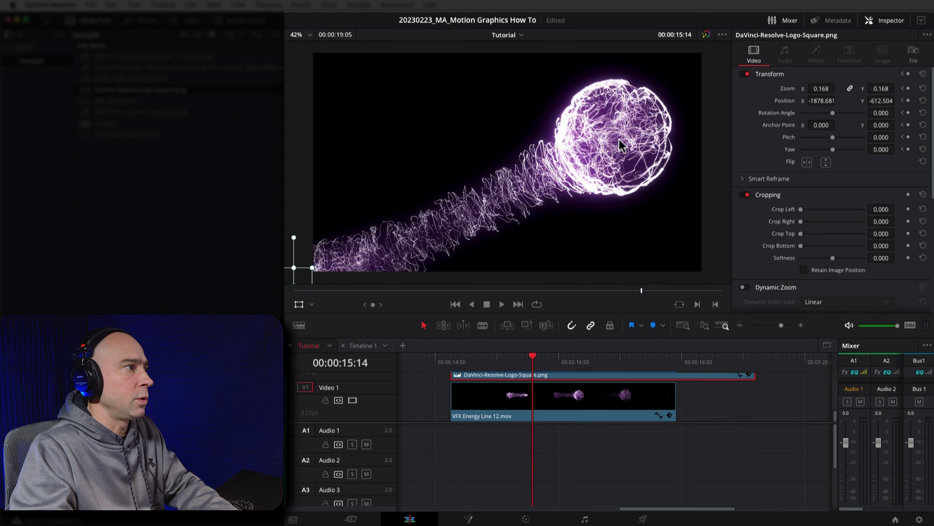
key(Left)
key(Left)
key(Left)
key(Left)
key(Left)
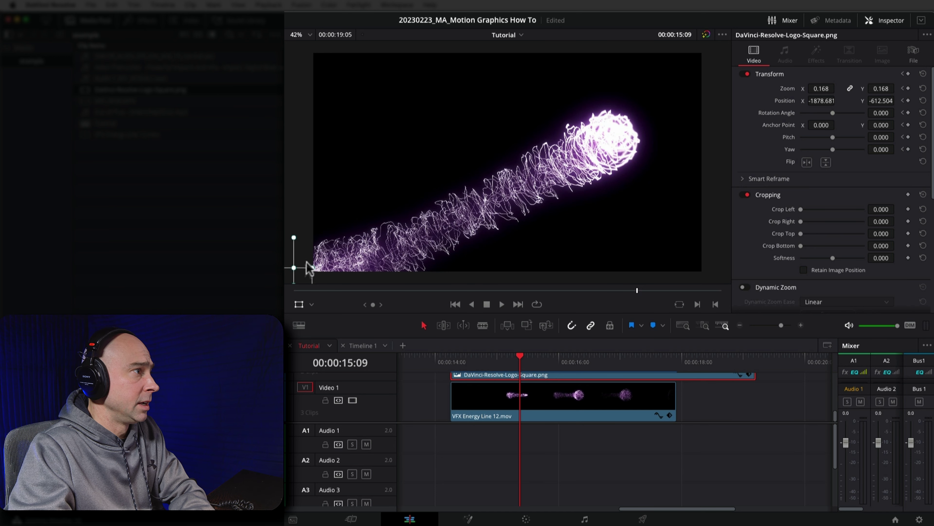
drag(301, 281, 614, 141)
click(558, 406)
key(Right)
key(Right)
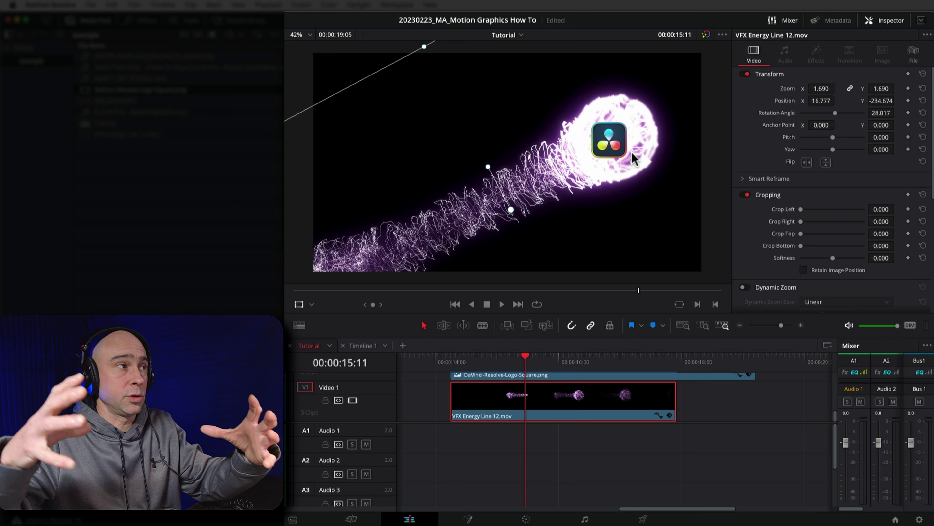
key(Left)
key(Left)
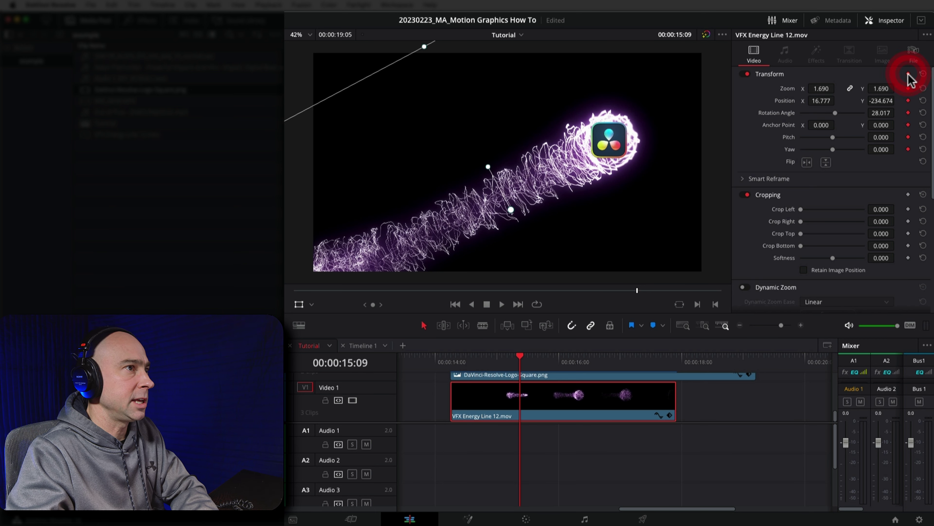
drag(386, 223, 488, 161)
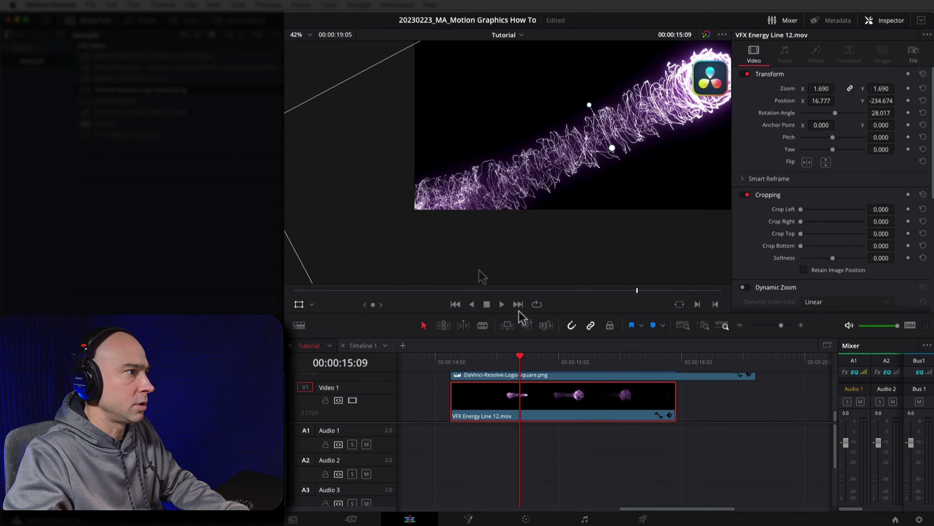
Select the logo clip again and add a Zoom keyframe for it at 00:00:15:09.
click(605, 410)
click(719, 411)
click(656, 396)
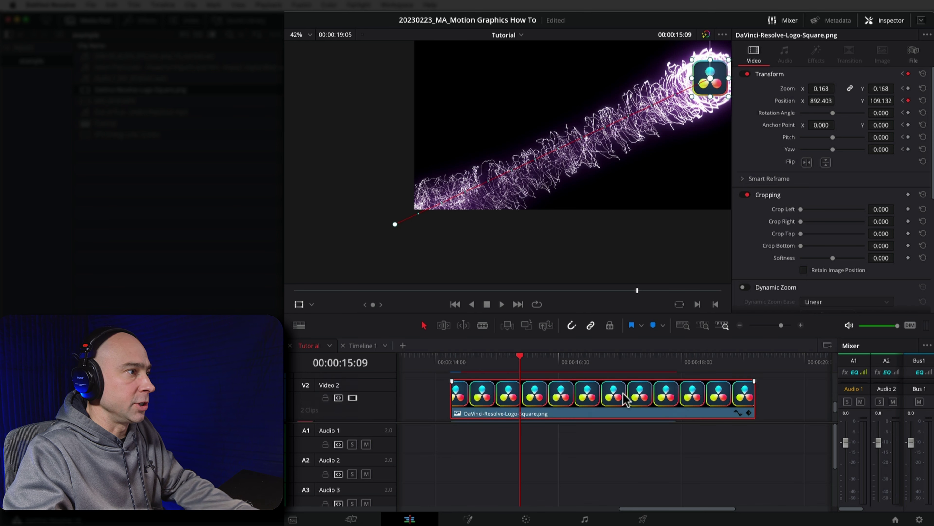
click(625, 398)
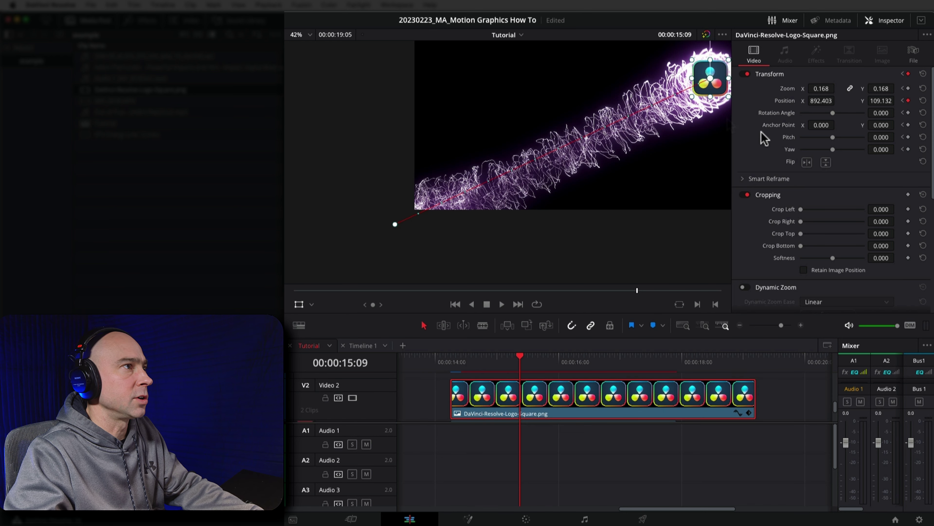
drag(699, 137, 602, 194)
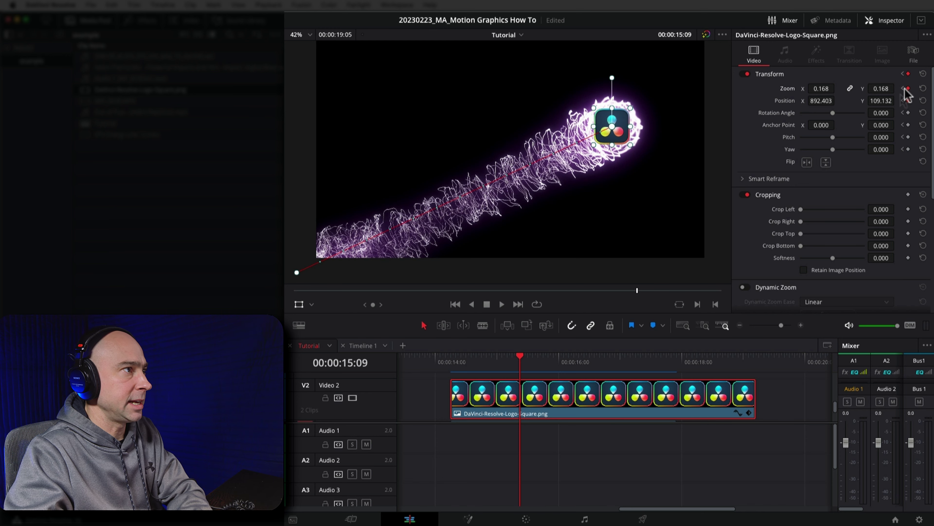
At 00:00:16:10, scale the logo up to a linked zoom of about 0.543 so it fills the energy ball.
key(Right)
key(Right)
key(Right)
key(Right)
key(Right)
key(Right)
key(Right)
key(Right)
key(Right)
key(Right)
key(Right)
key(Right)
key(Right)
key(Right)
key(Right)
key(Right)
key(Right)
key(Right)
key(Right)
key(Right)
key(Right)
key(Right)
key(Right)
key(Right)
key(Right)
drag(630, 109, 682, 66)
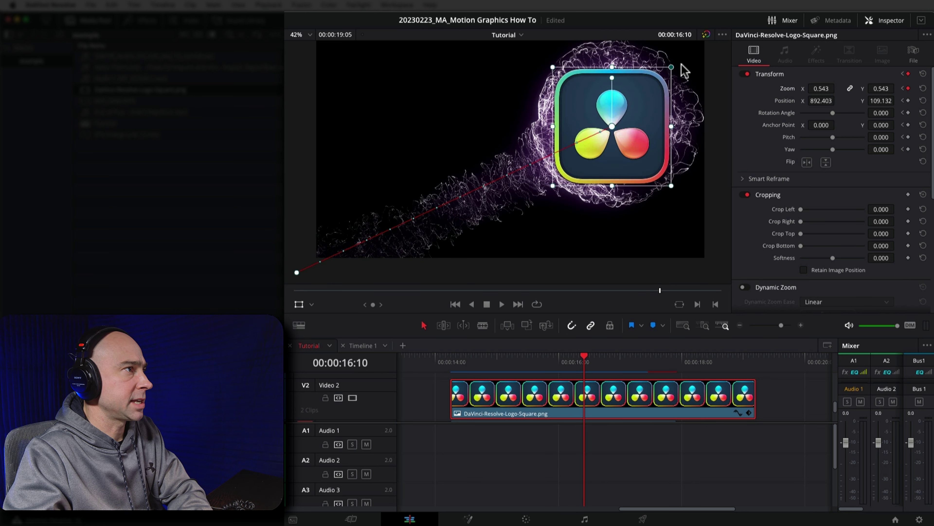
At 00:00:16:22, enlarge the logo further to a linked zoom of about 0.634.
key(Right)
key(Right)
key(Right)
key(Right)
key(Right)
key(Right)
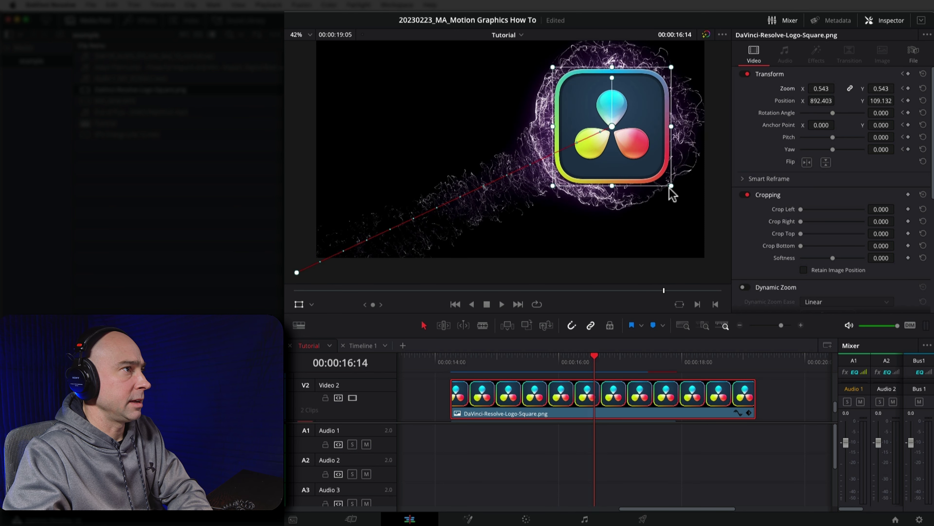
key(Right)
key(Right)
key(Right)
key(Right)
key(Right)
key(Right)
drag(670, 187, 681, 196)
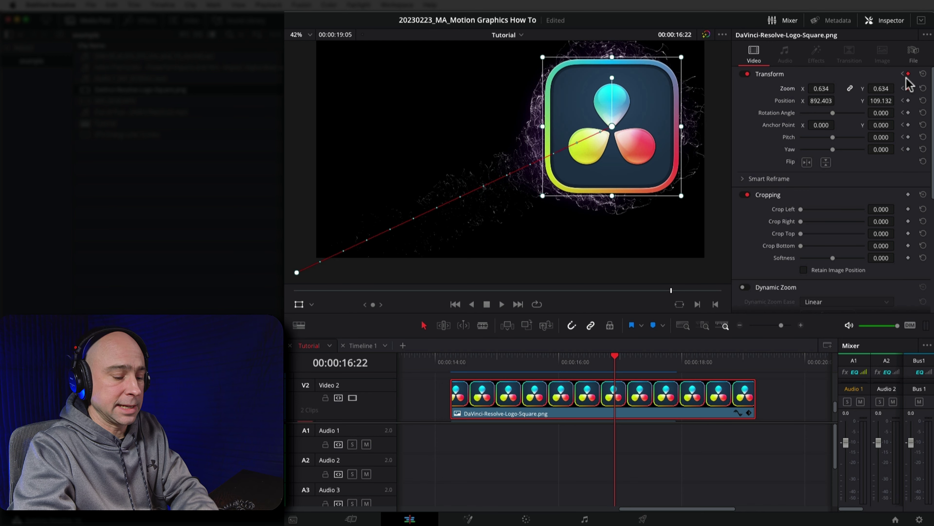
Trim the logo clip's end to 00:00:17:12 and give it a fade-out beginning at about 00:00:17:04.
key(Right)
key(Right)
key(Right)
key(Right)
key(Right)
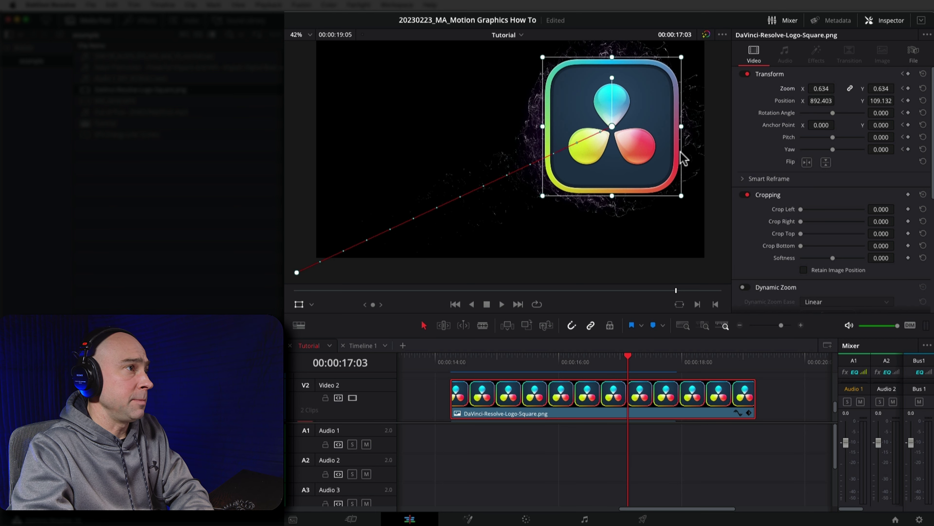
key(Right)
key(Right)
key(Right)
key(Right)
key(Right)
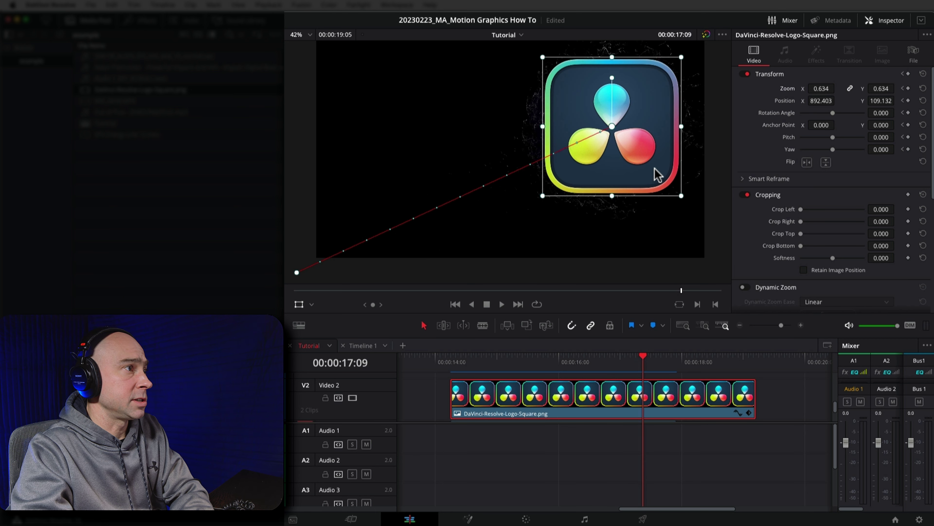
key(Right)
key(Right)
key(Right)
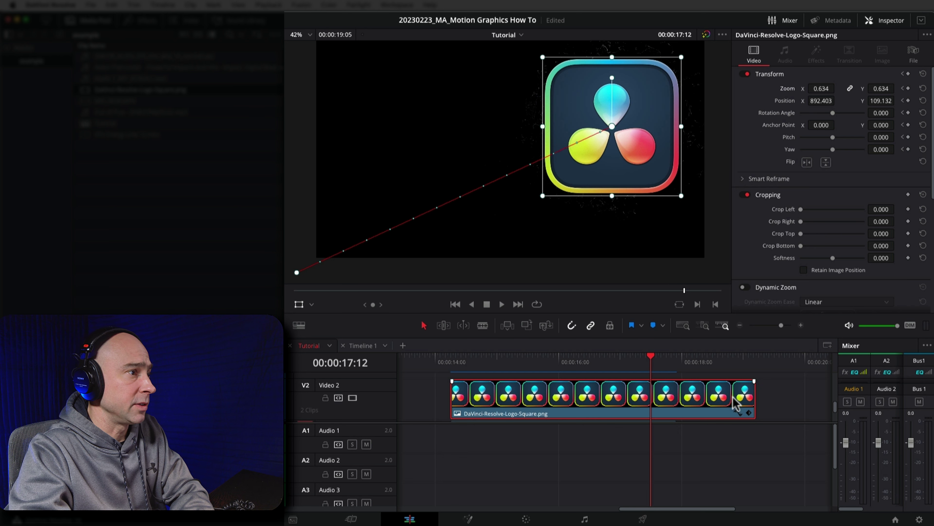
drag(748, 398, 645, 407)
click(630, 356)
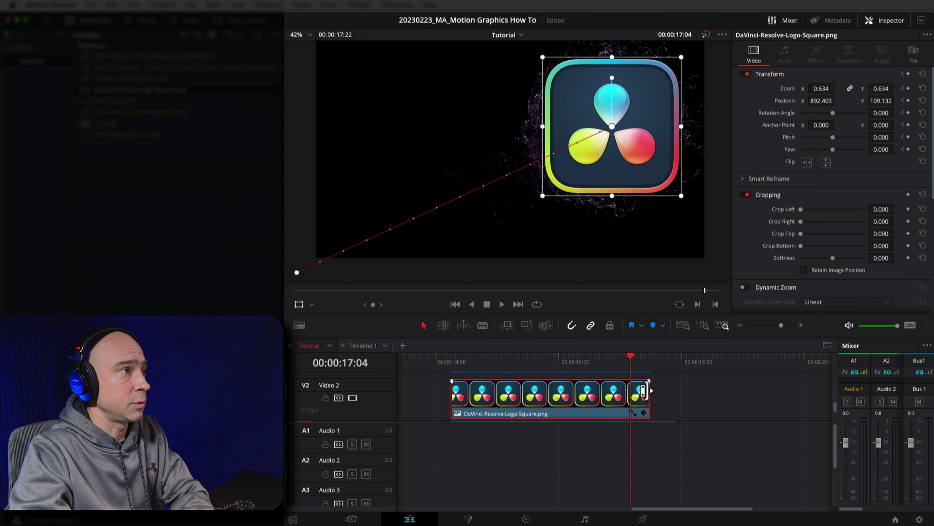
click(626, 383)
Play back the animated logo with the energy line from the start of the clip to check its timing.
click(419, 356)
click(436, 358)
key(space)
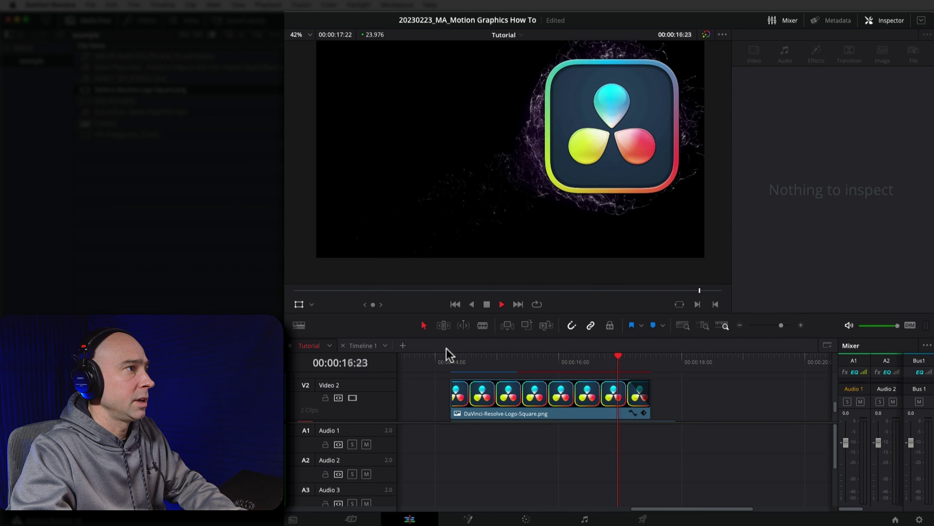
click(451, 358)
key(space)
key(space)
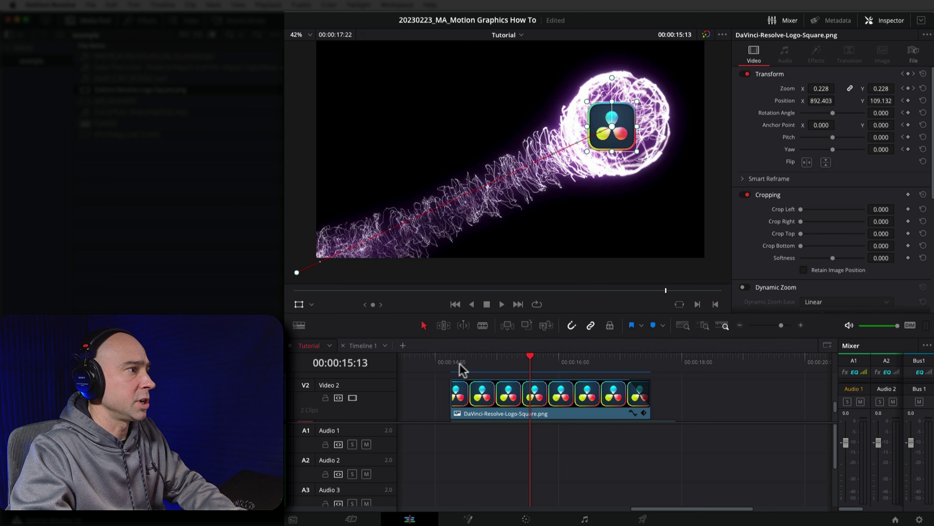
Shift the logo clip's timing a few frames earlier against the energy line and adjust where the clip starts.
key(Up)
drag(460, 368, 469, 364)
click(489, 398)
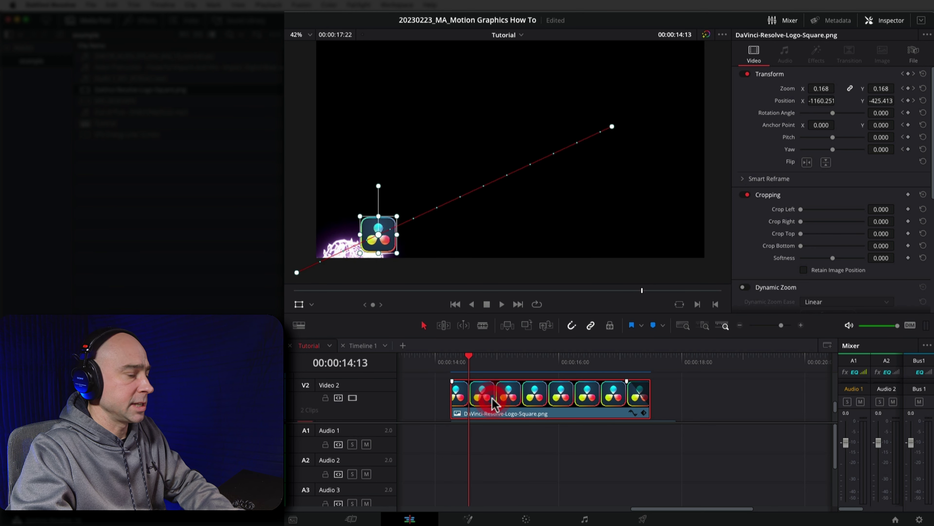
key(period)
key(period)
key(period)
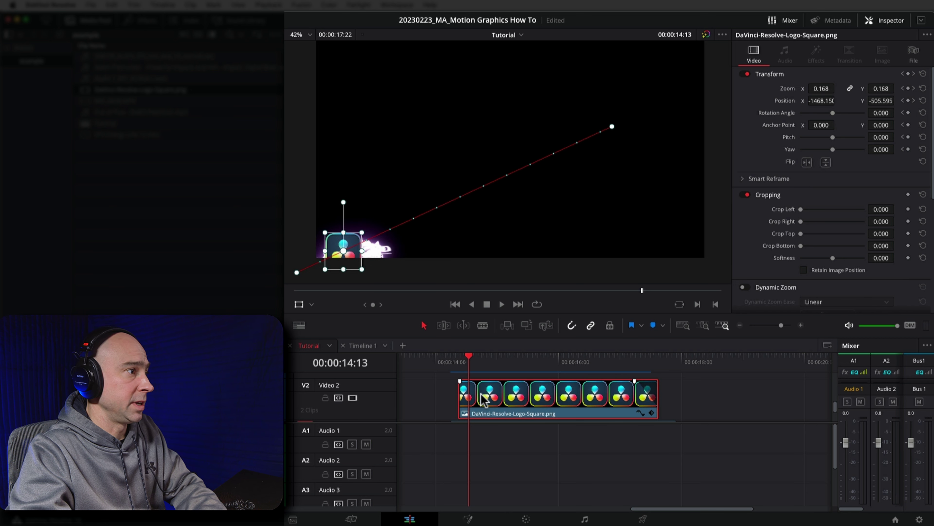
drag(489, 399, 452, 398)
Play back the retimed logo from before the clip to compare it with the energy line's motion.
click(435, 369)
key(space)
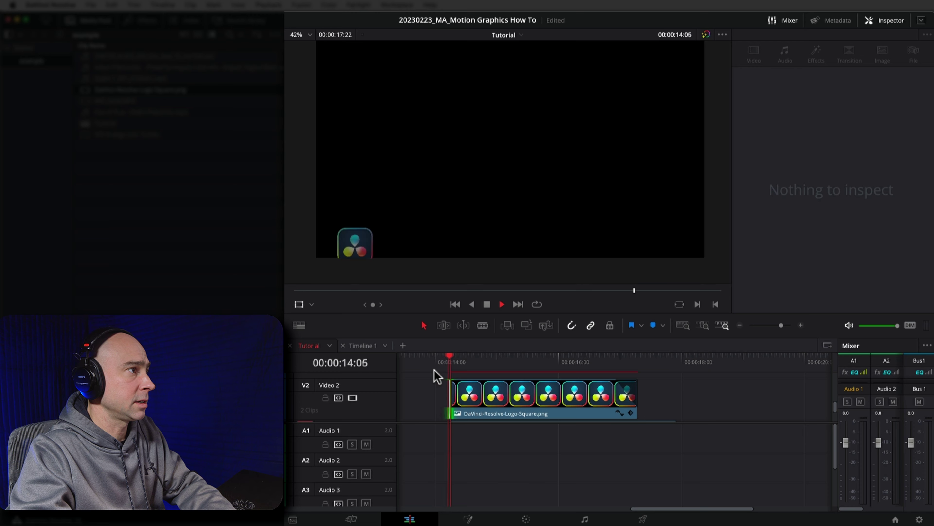
key(space)
Nudge the logo clip two frames later and extend its start back to 00:00:14:06.
click(484, 399)
click(482, 397)
key(period)
key(period)
drag(460, 397, 455, 398)
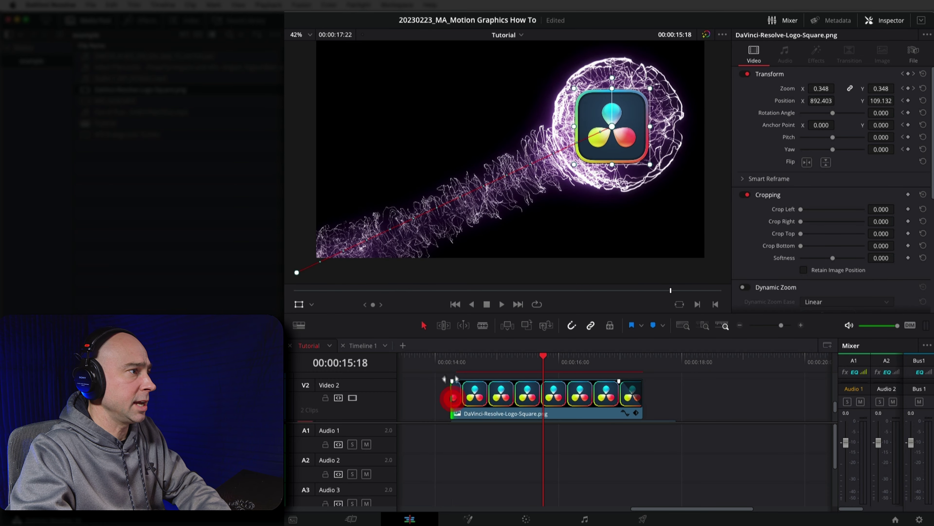
Play the logo and energy line animation again from 00:00:14:00, stopping at 00:00:16:08.
click(436, 363)
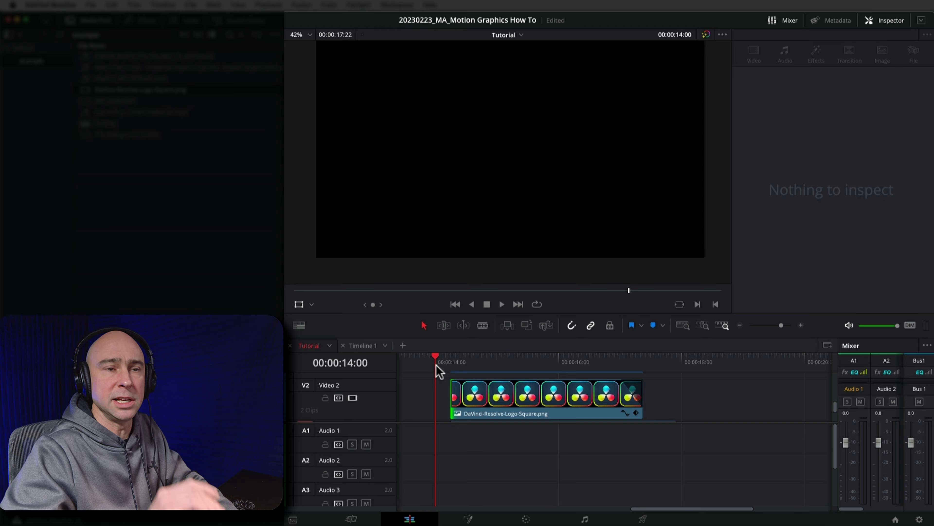
key(space)
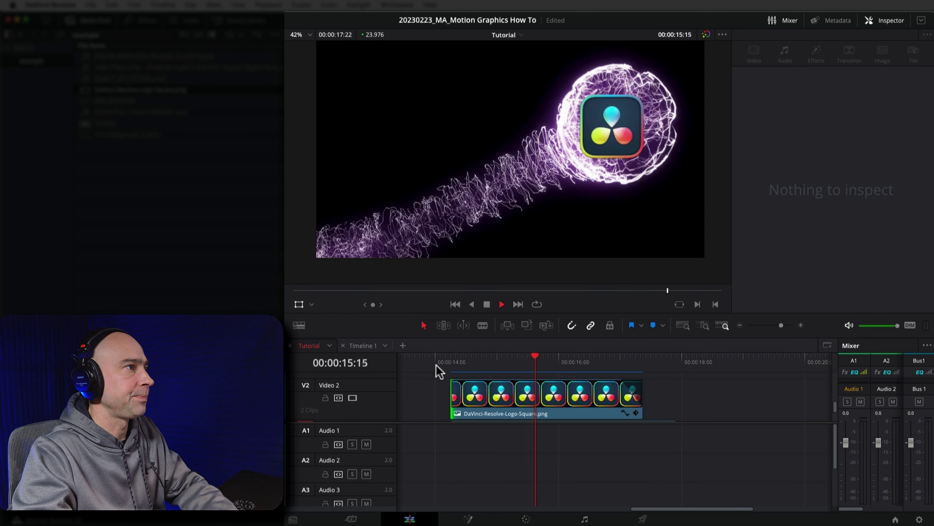
key(space)
Set the logo clip's composite mode to Linear Dodge, previewing several of the other blending modes on the way.
click(474, 386)
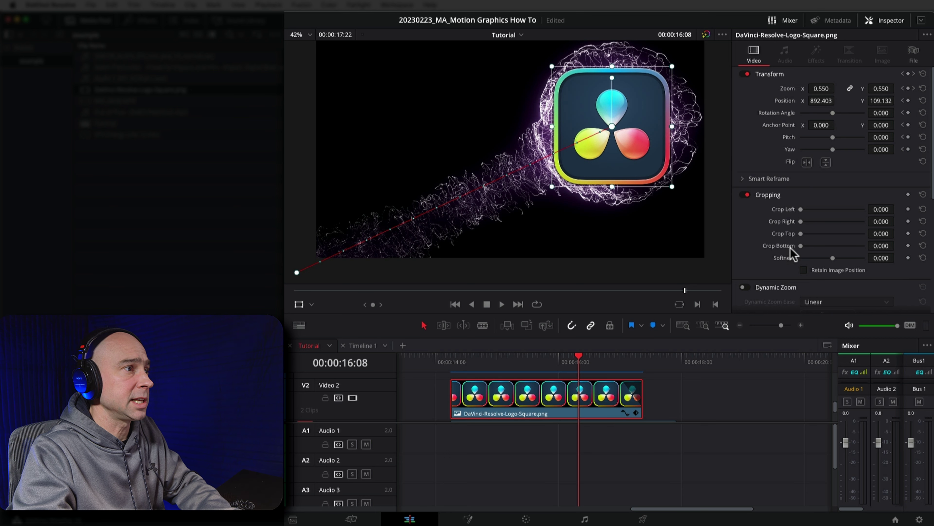
scroll(790, 250, down, 5)
click(823, 229)
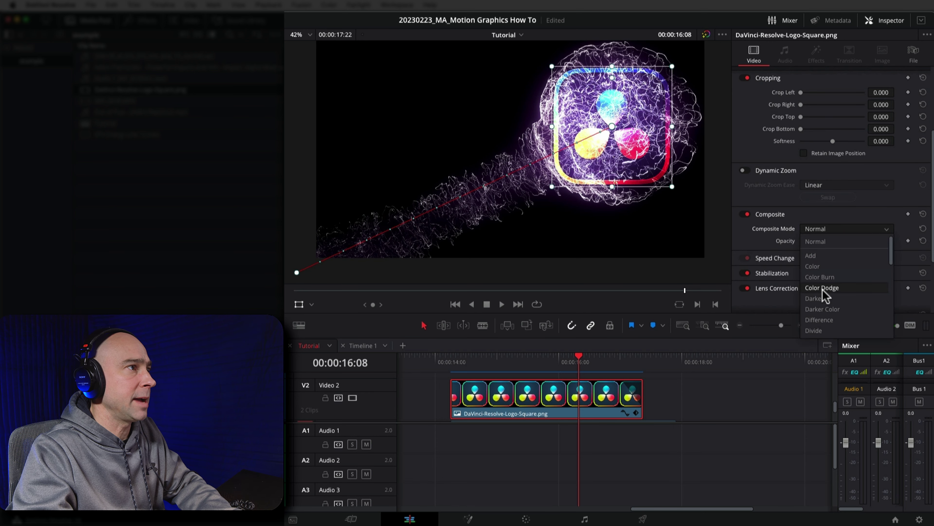
scroll(823, 295, down, 6)
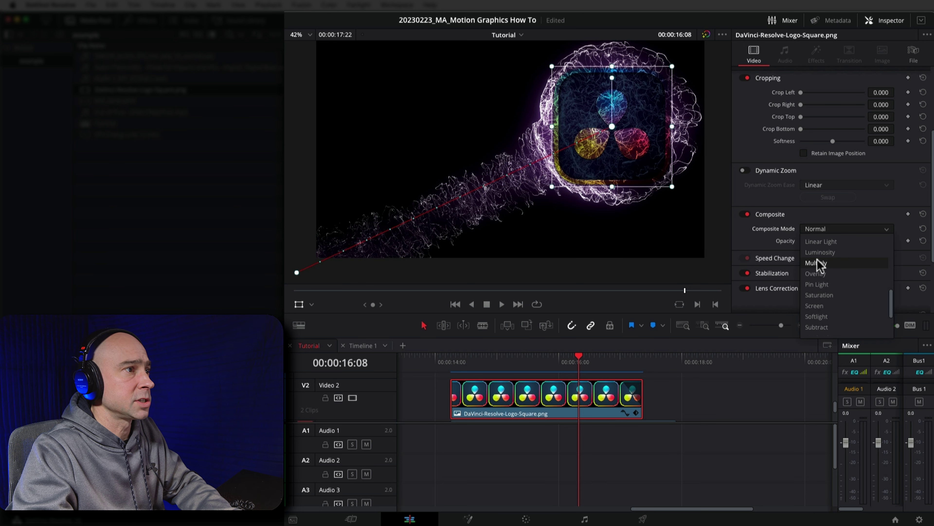
scroll(819, 249, up, 2)
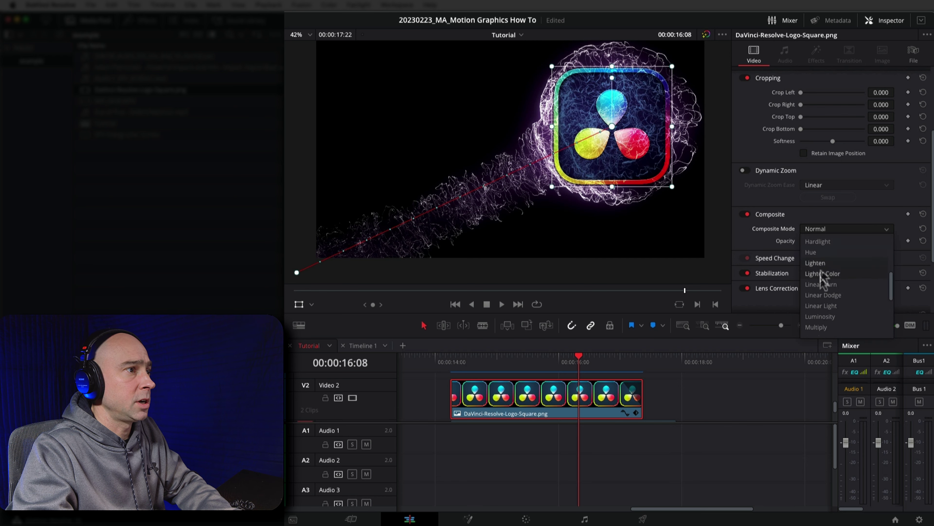
click(823, 294)
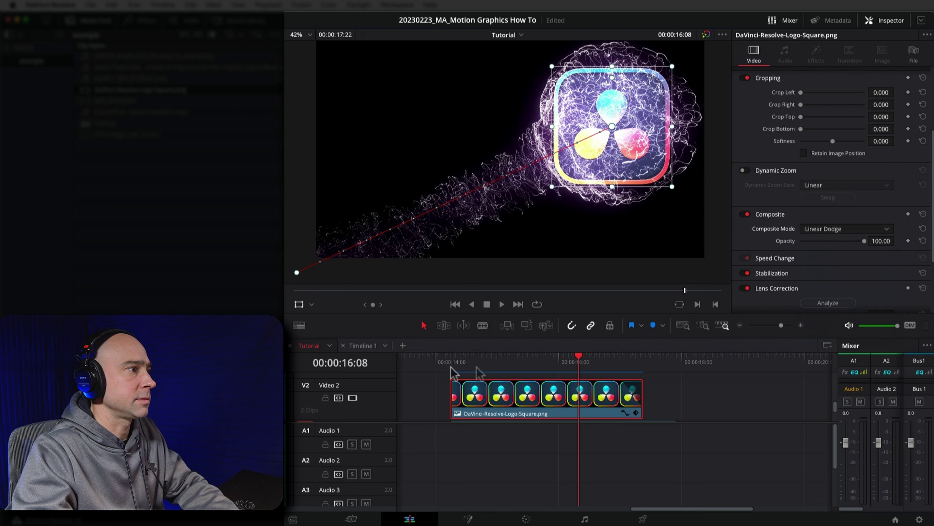
Play back the Linear Dodge logo with the energy line from before the clips, stopping at 00:00:16:21.
click(427, 365)
key(space)
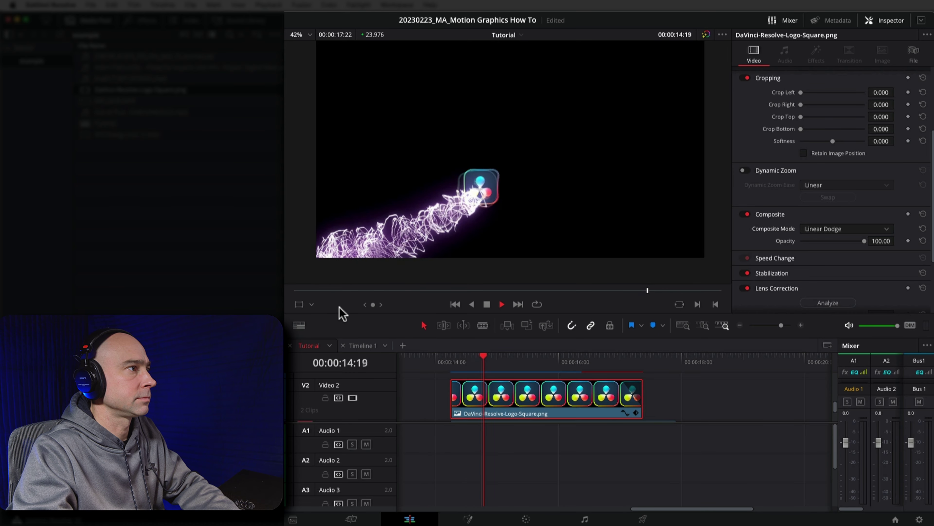
key(space)
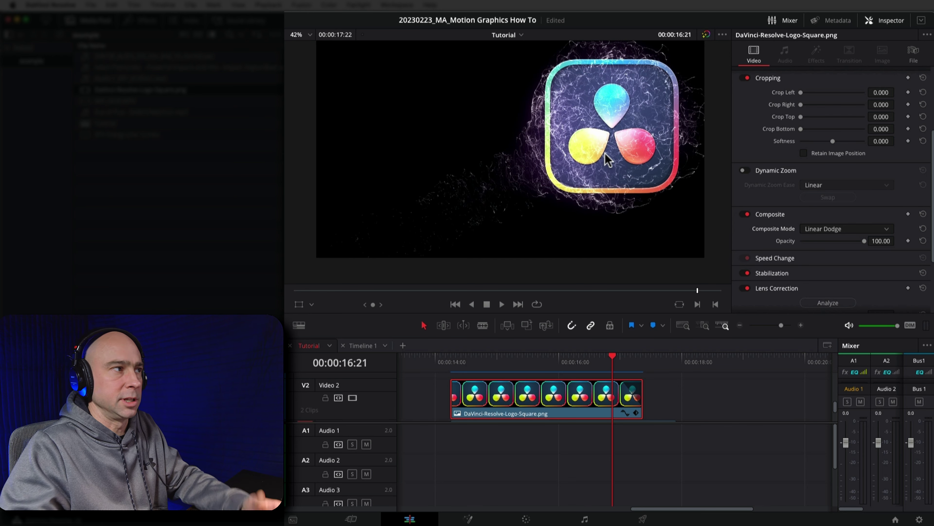
Show the logo's transform controls and step back from 00:00:14:19 to 00:00:14:14, repositioning the logo on the energy line's head frame by frame.
drag(565, 363, 484, 362)
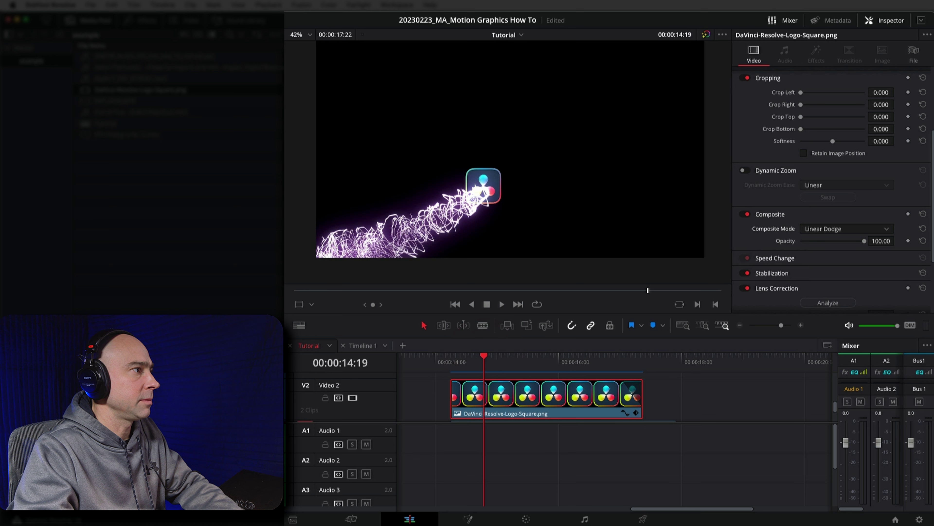
click(299, 305)
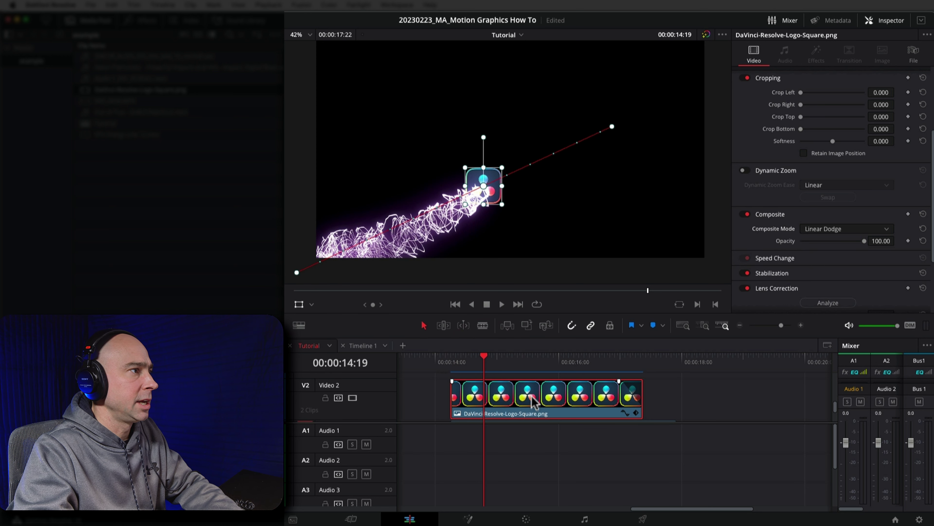
key(Left)
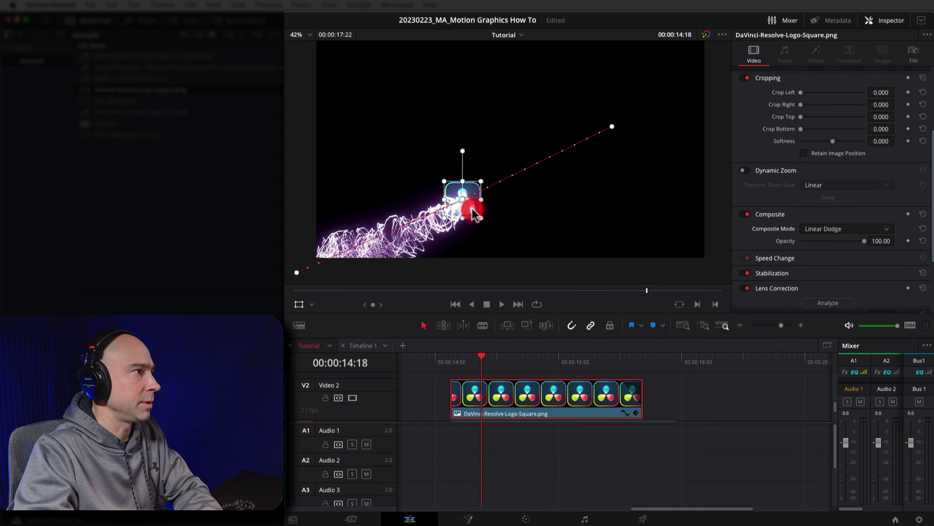
key(Left)
key(Left)
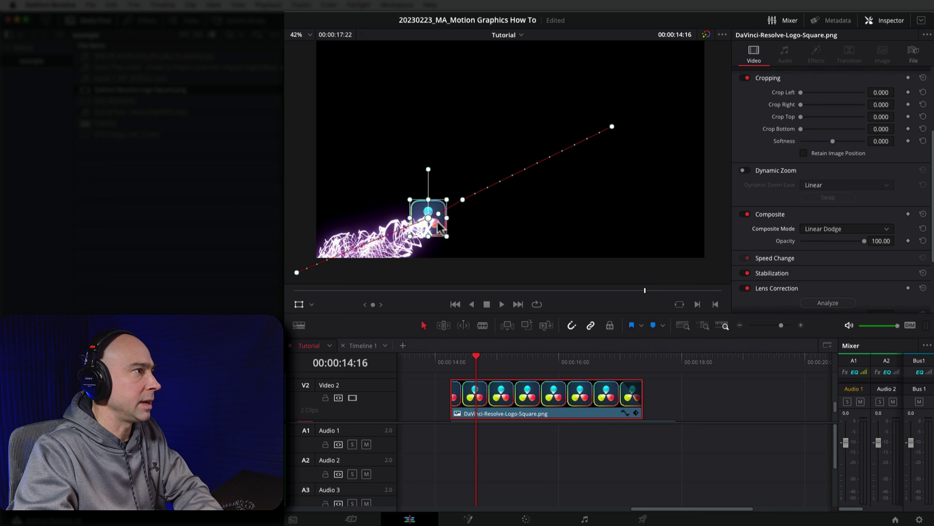
key(Left)
key(Left)
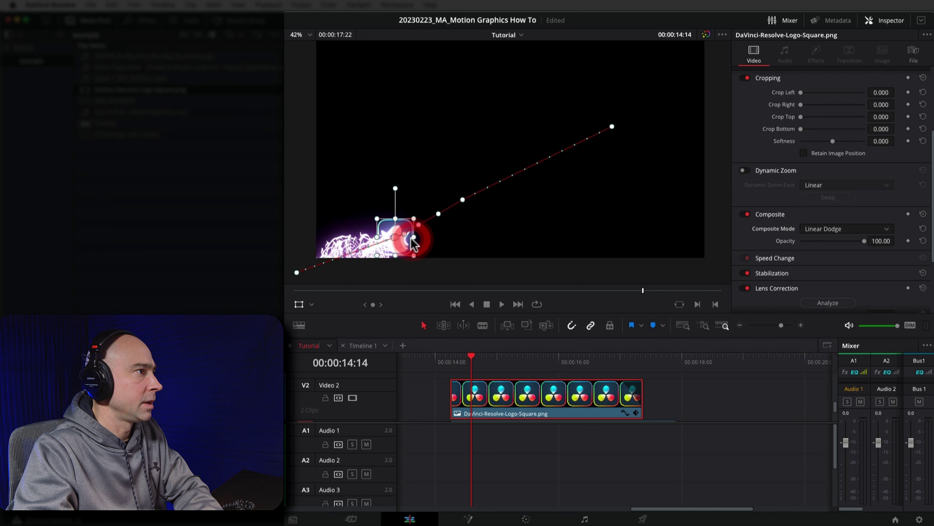
Continue repositioning the logo frame by frame back to 00:00:14:11, moving it below the picture's edge, and hide the transform controls.
key(Left)
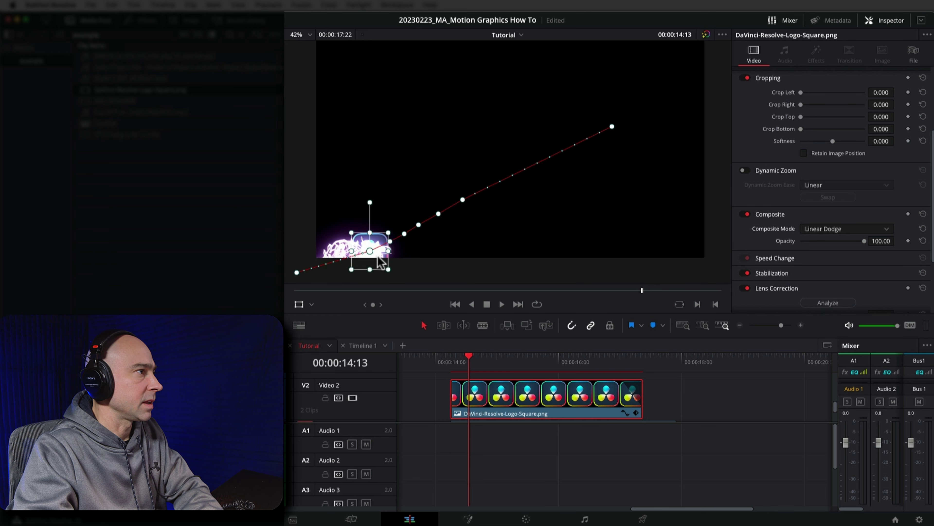
key(Left)
click(379, 260)
drag(368, 258, 349, 288)
key(Left)
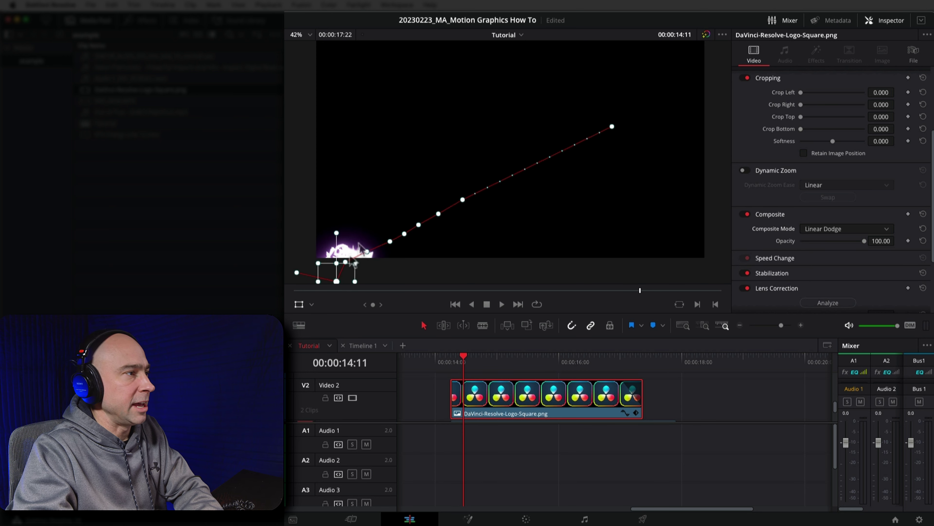
click(304, 310)
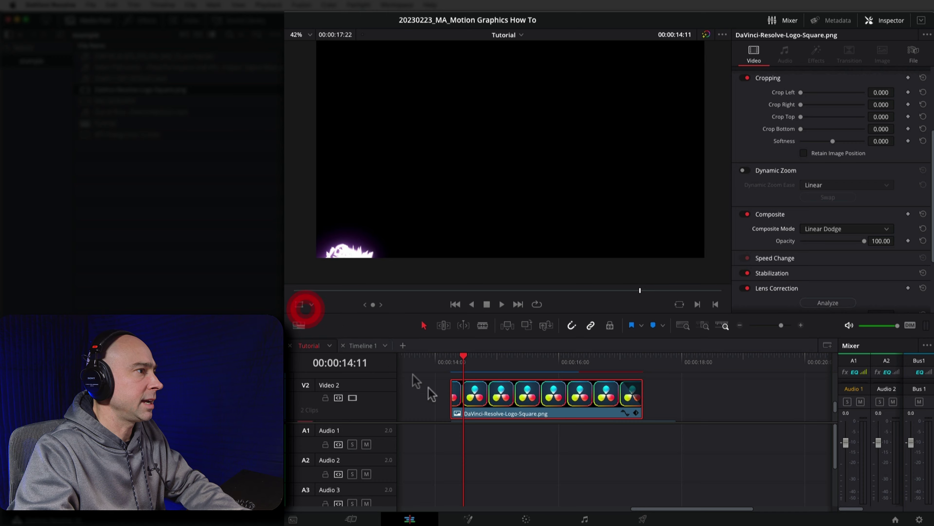
Play the clips from the start of the energy line to check the logo's new position keyframes, stopping at 00:00:17:03.
click(452, 363)
key(space)
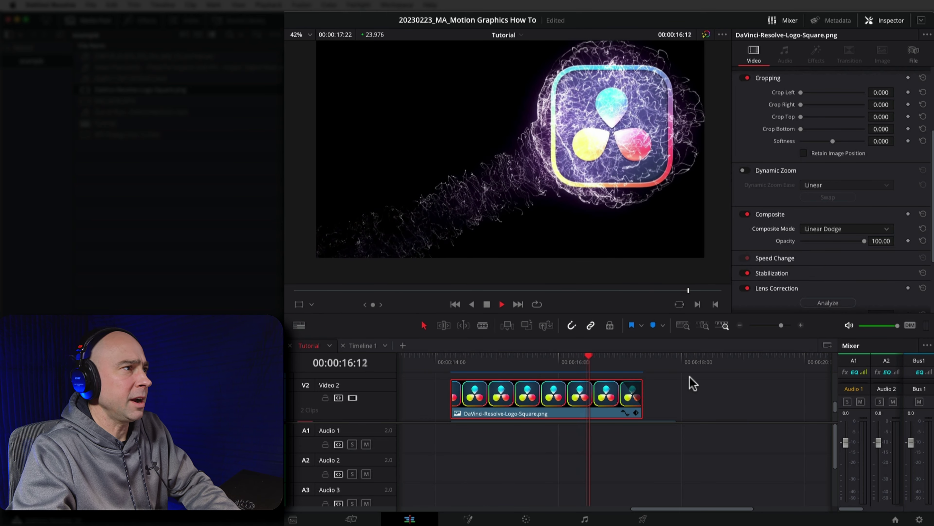
key(space)
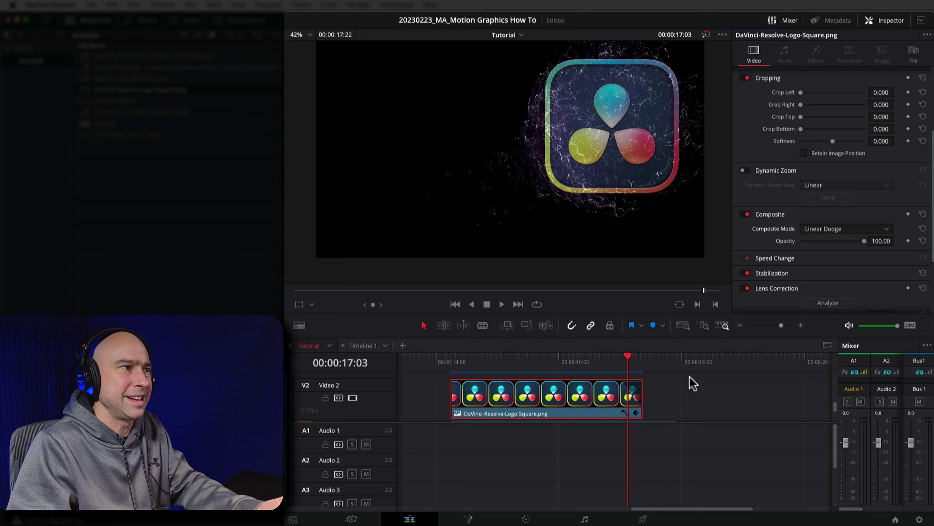
Return to the beginning of the timeline and play the finished energy line example over the presenter footage until 00:00:01:17.
scroll(693, 384, down, 2)
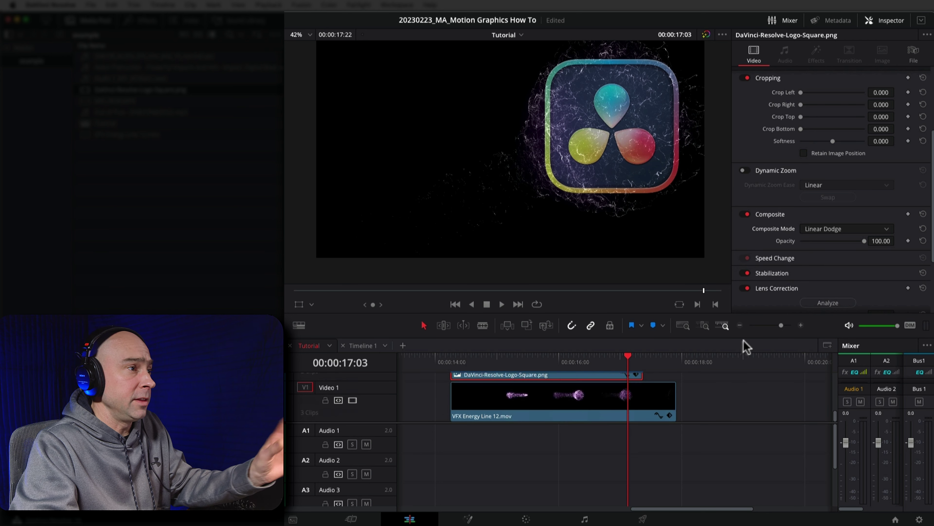
click(740, 325)
drag(568, 510, 390, 515)
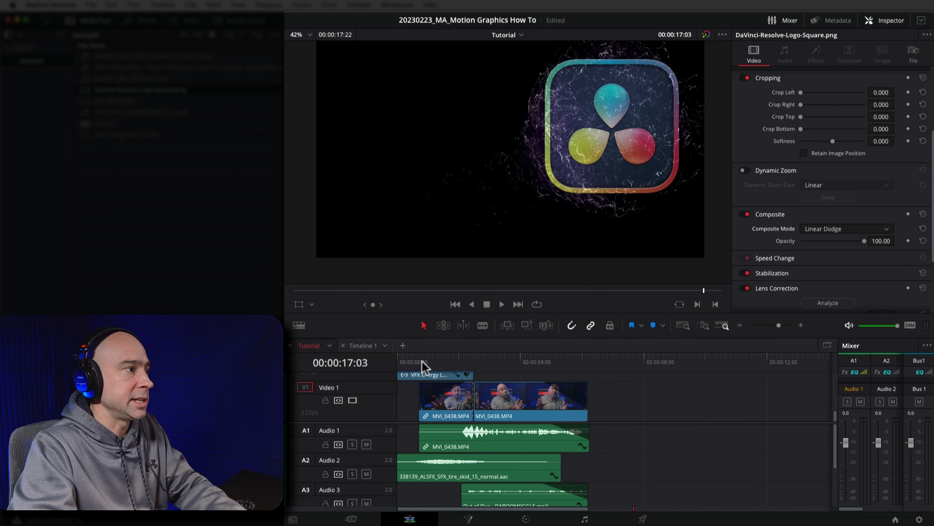
drag(406, 364, 400, 362)
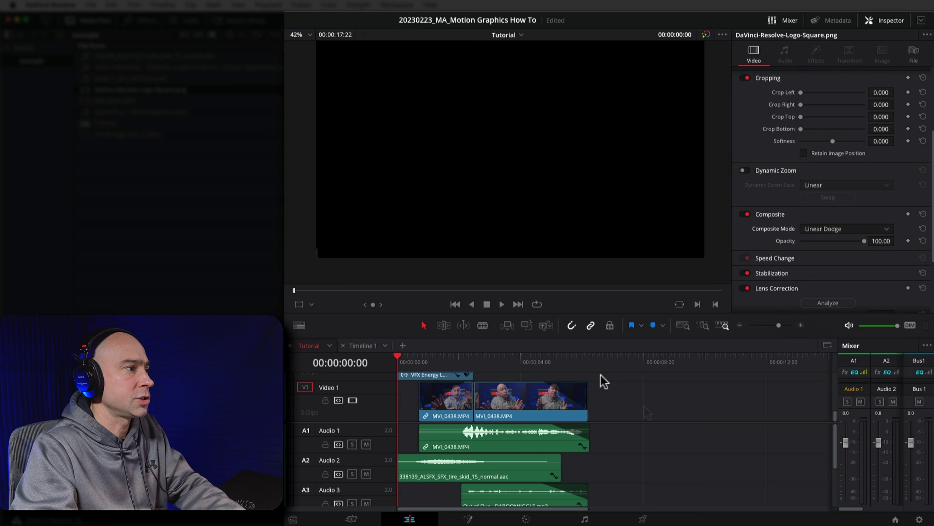
key(space)
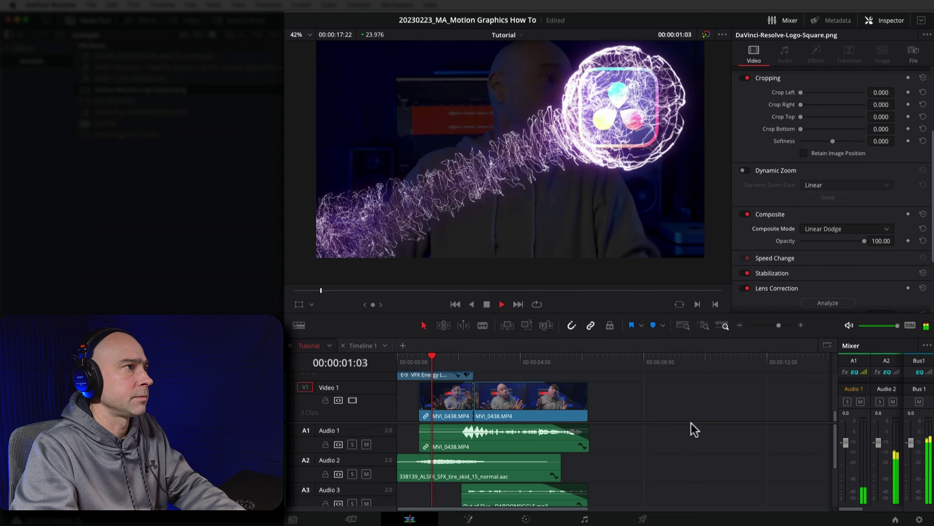
key(space)
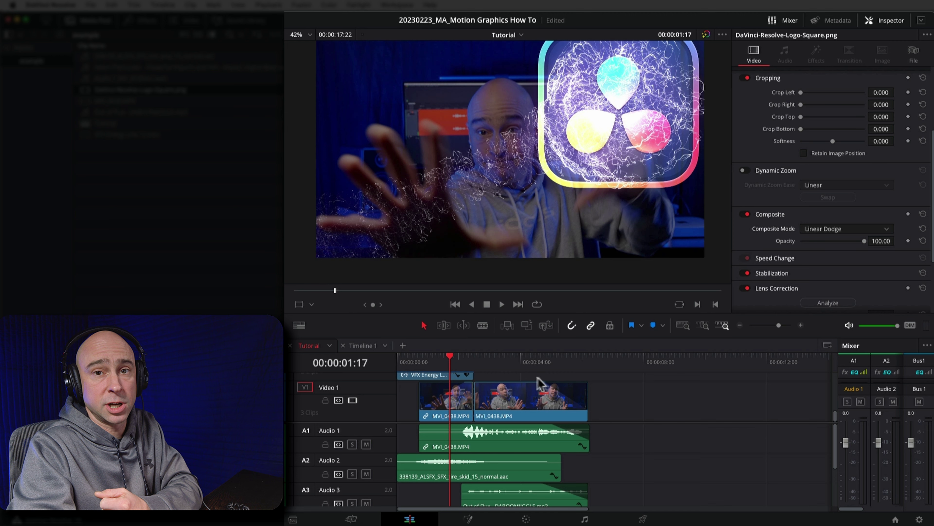
Move the MVI_0438.MP4 footage along to about 00:00:08:00 and raise the logo and VFX Energy Line 12.mov clips one track.
drag(399, 399, 632, 351)
scroll(544, 415, right, 5)
scroll(544, 415, right, 2)
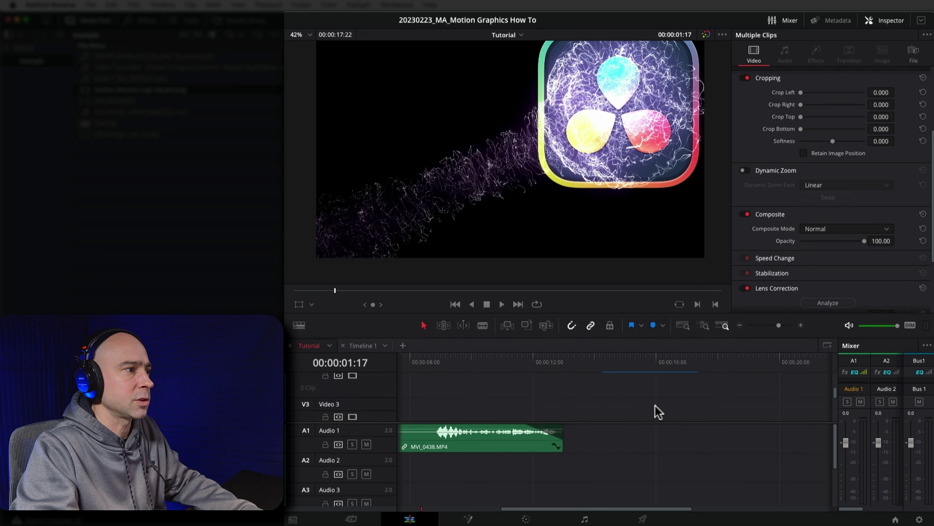
scroll(655, 406, down, 3)
key(alt+Up)
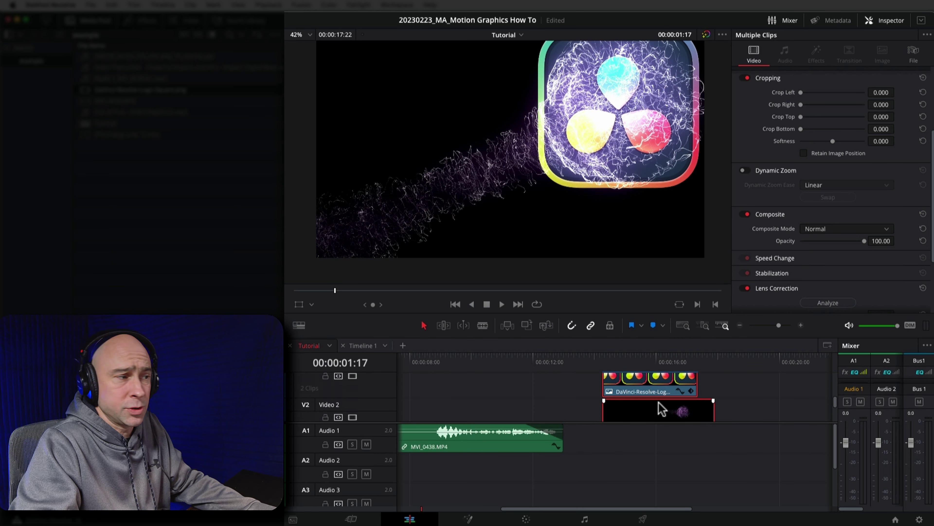
Place the MVI_0438.MP4 footage on Video 1 beneath the energy line clip and play the combination until 00:00:15:13.
scroll(660, 408, up, 3)
drag(485, 416, 632, 415)
key(super+z)
drag(596, 412, 429, 438)
drag(701, 395, 699, 400)
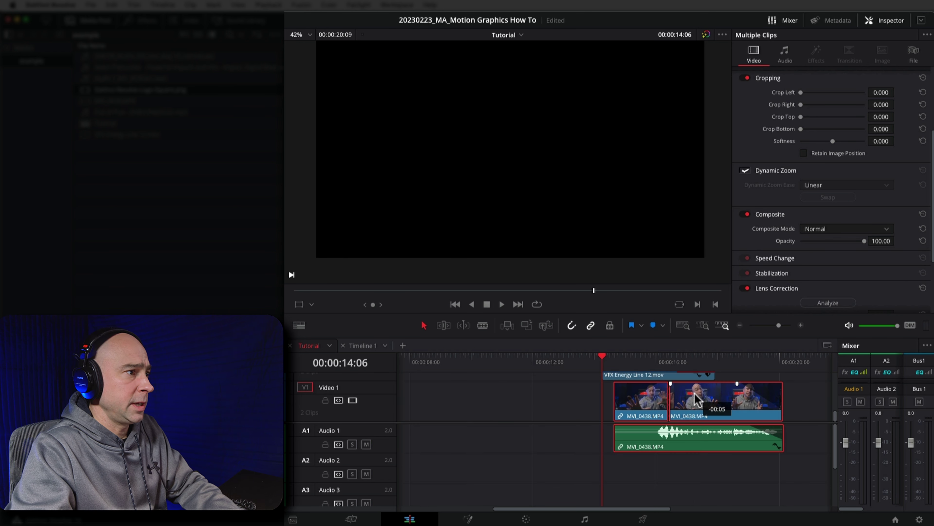
key(space)
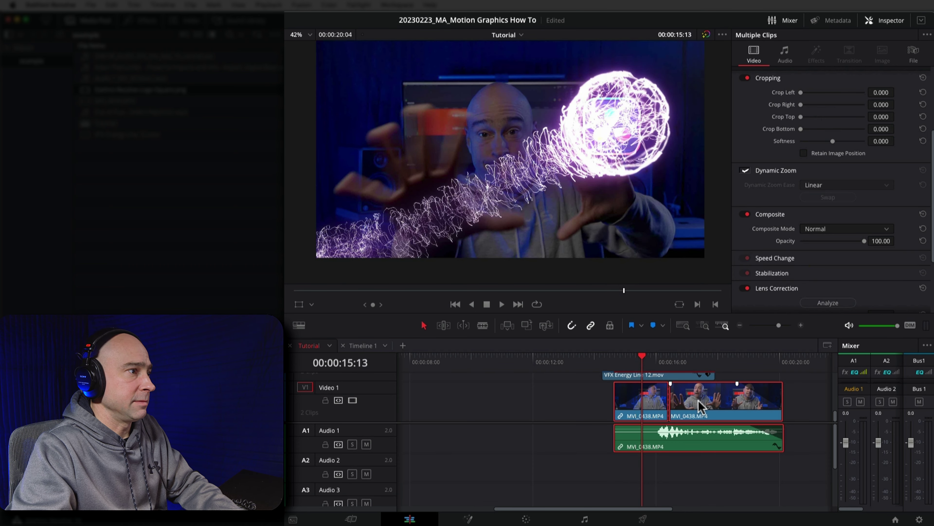
Shift the presenter footage later to start at about 00:00:15:06 and play the composite from 00:00:14:06.
drag(699, 400, 707, 391)
click(603, 359)
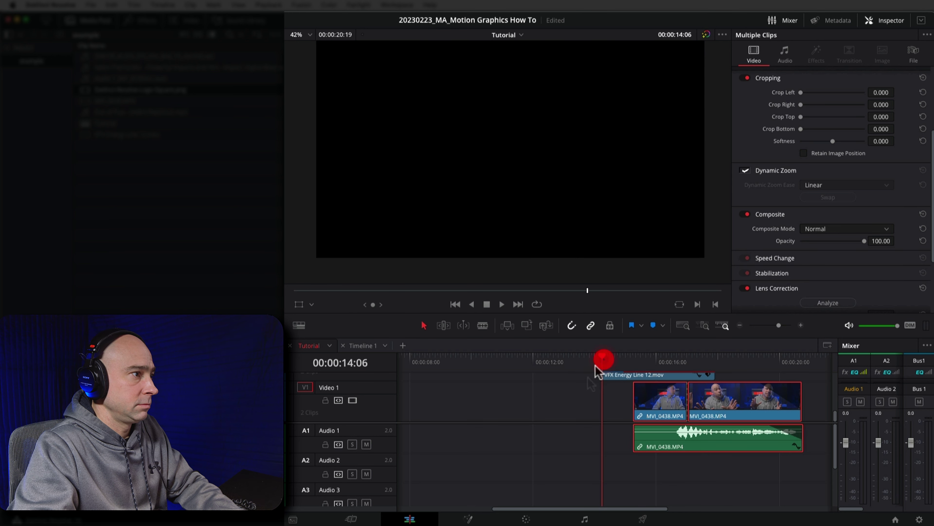
key(space)
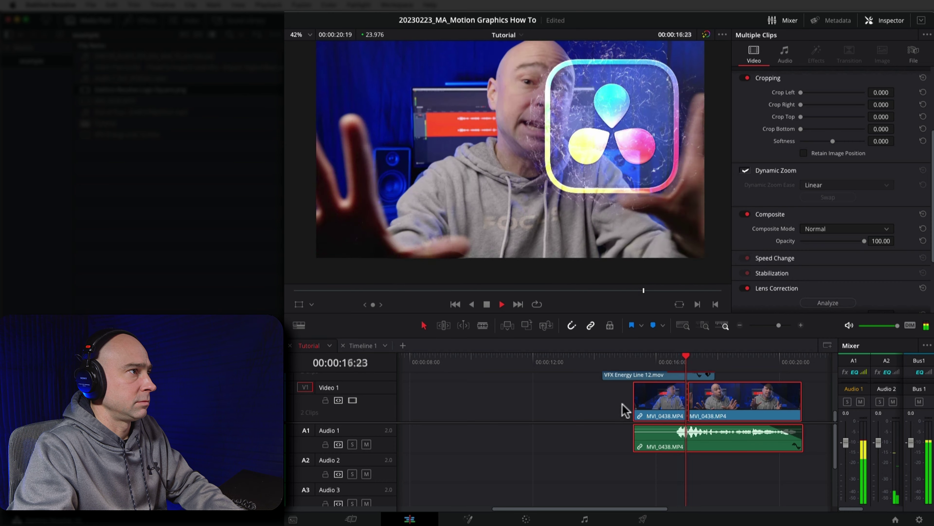
key(space)
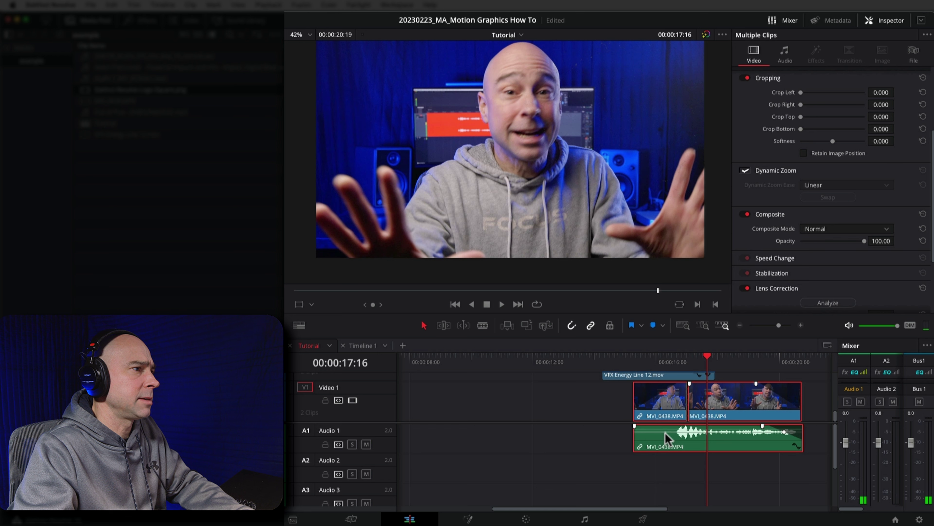
Retime VFX Energy Line 12.mov to 173% speed with its retime controls and play it back from the clip's start.
scroll(650, 386, up, 3)
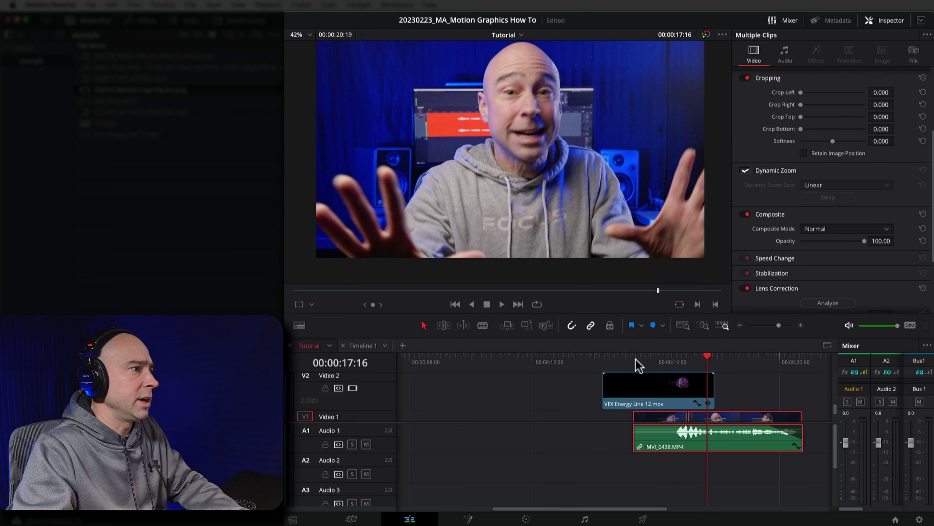
click(662, 390)
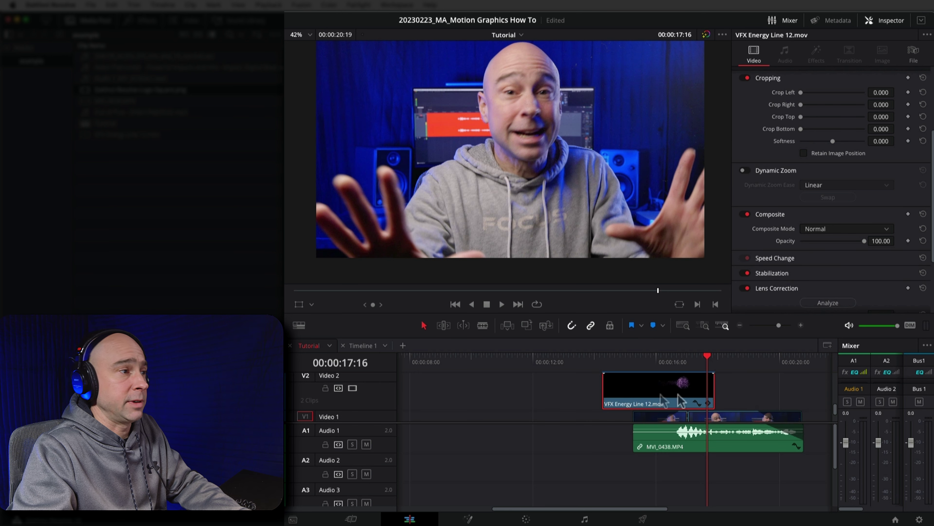
scroll(680, 399, up, 2)
scroll(659, 394, down, 2)
click(632, 355)
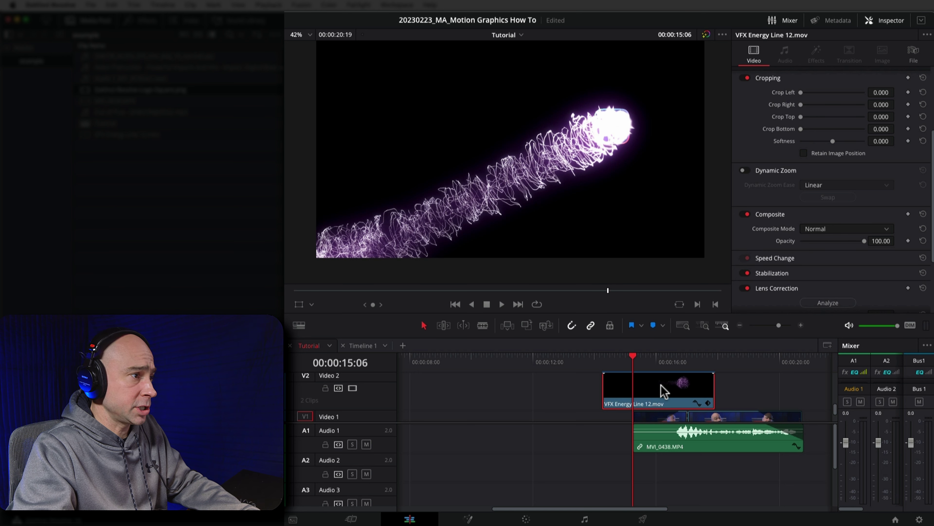
key(ctrl+r)
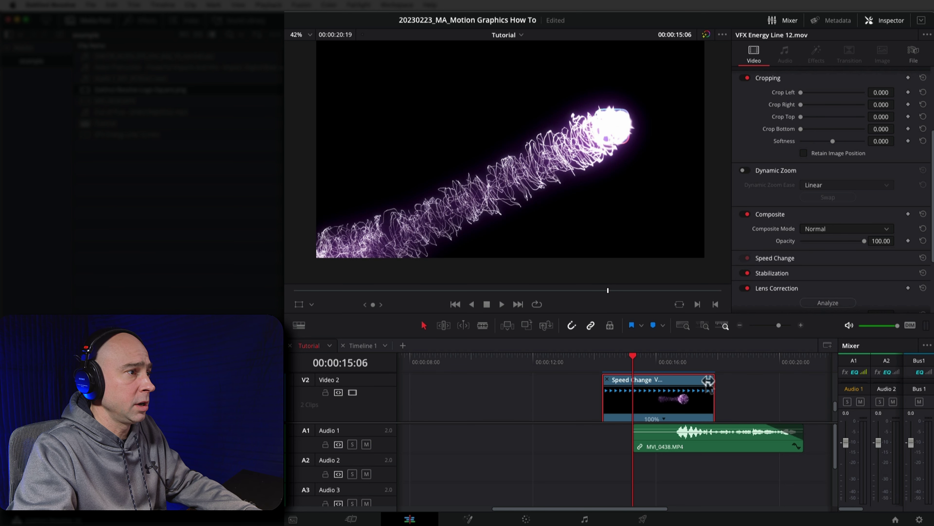
drag(711, 383, 666, 382)
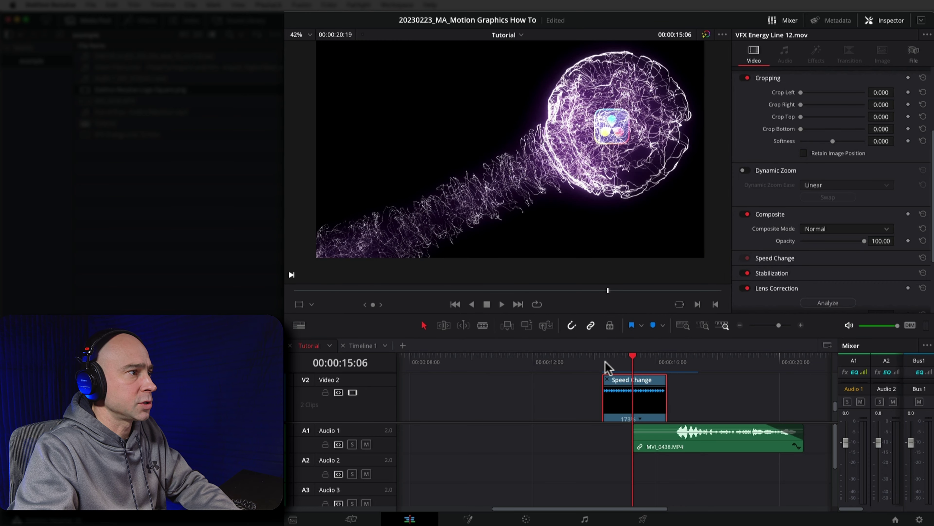
click(602, 361)
key(space)
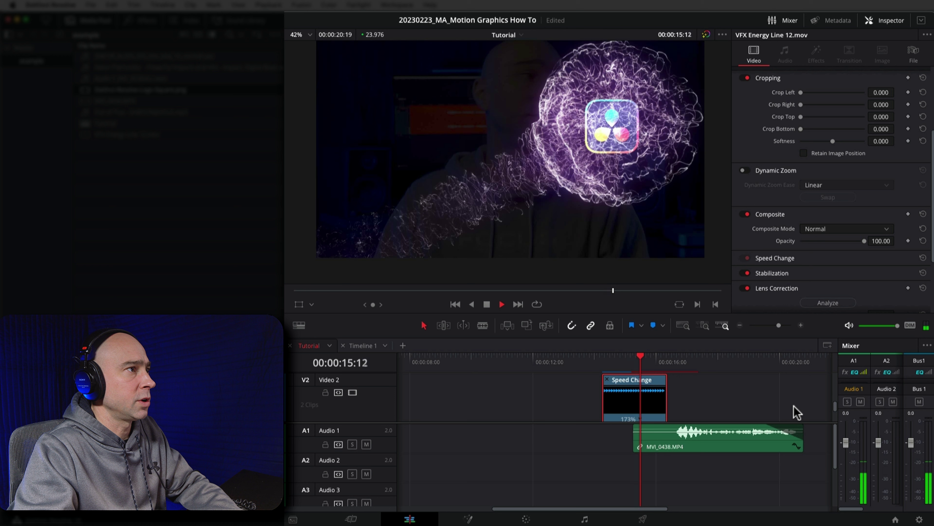
Stop playback, undo the 173% retime of VFX Energy Line 12.mov and select the clip.
key(space)
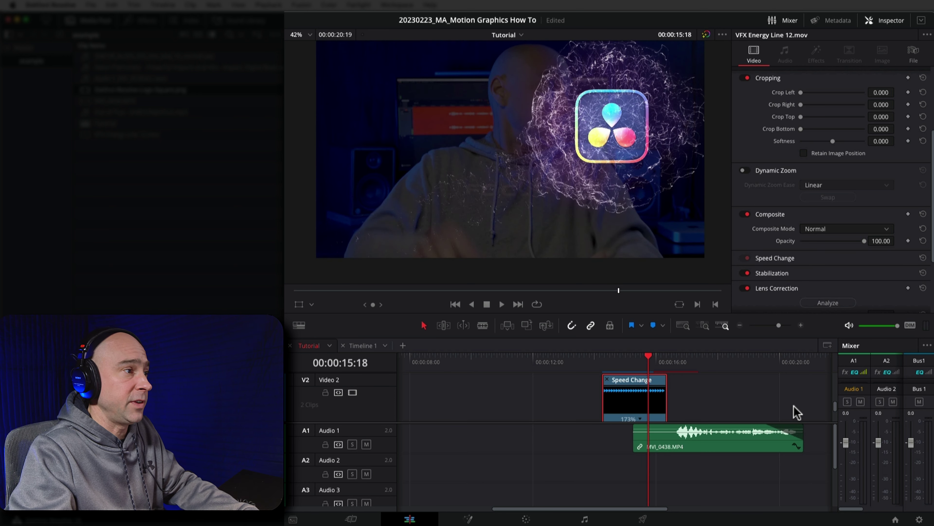
key(super+z)
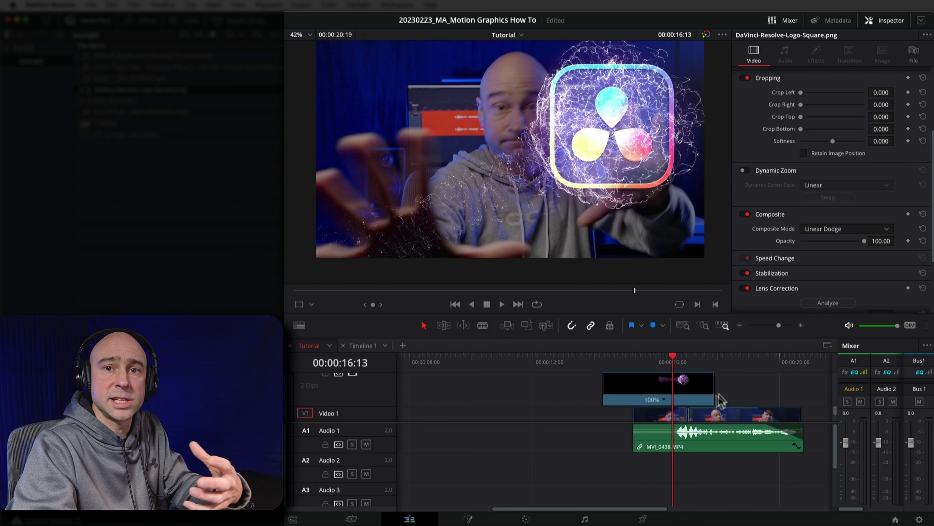
click(686, 396)
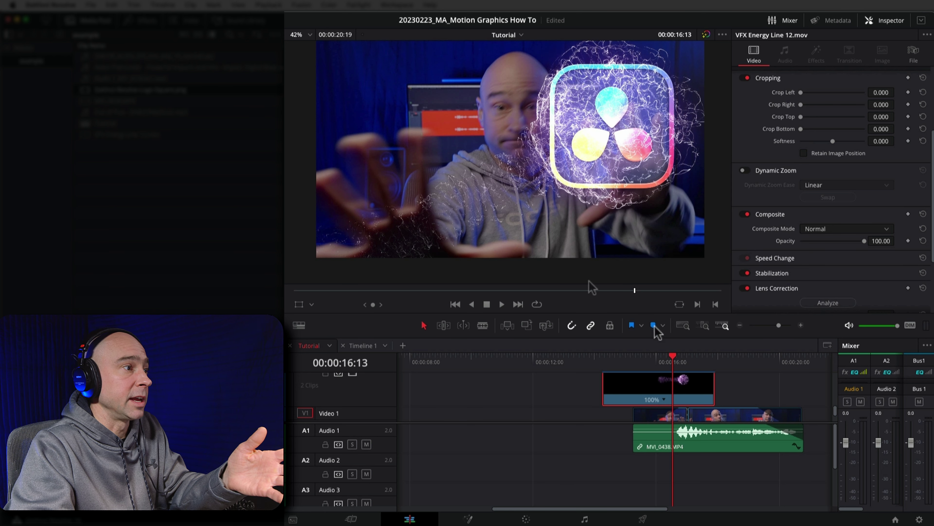
Preview composite modes such as Color Dodge on VFX Energy Line 12.mov and leave the mode at Normal.
click(687, 384)
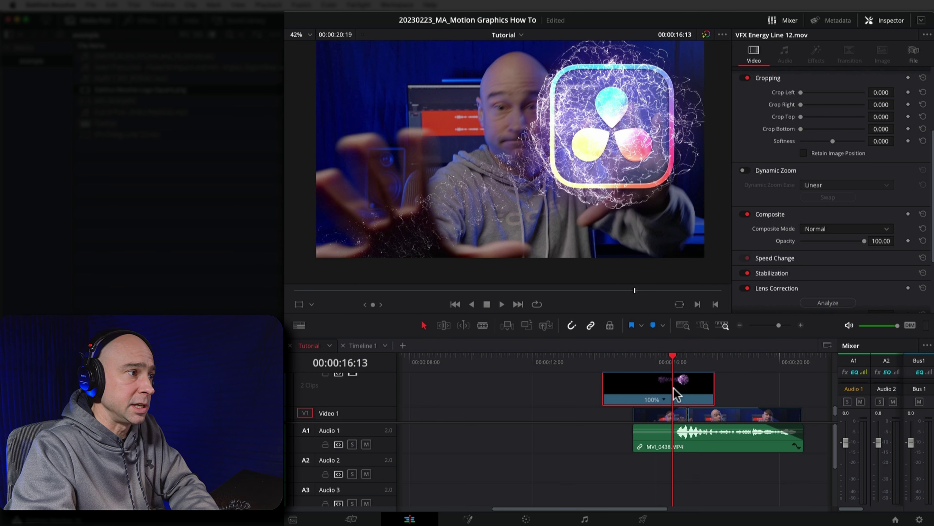
click(647, 385)
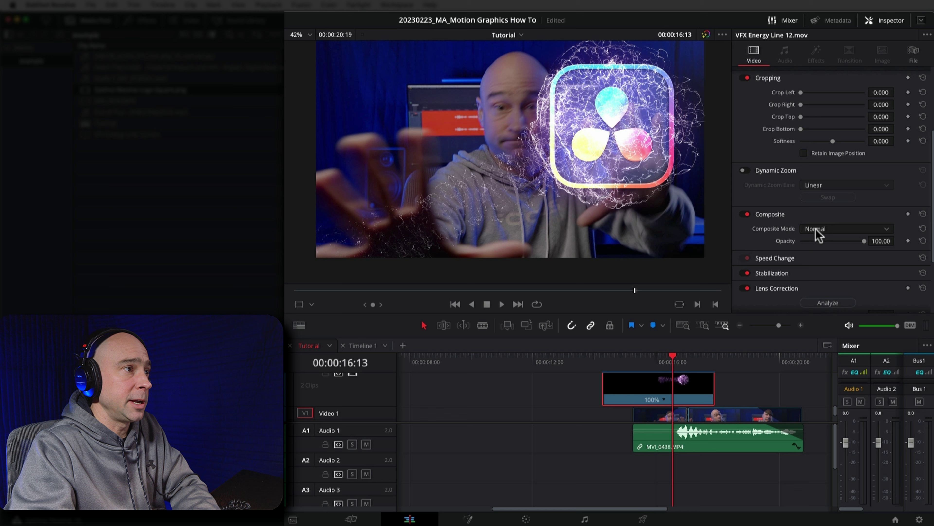
click(795, 213)
click(795, 213)
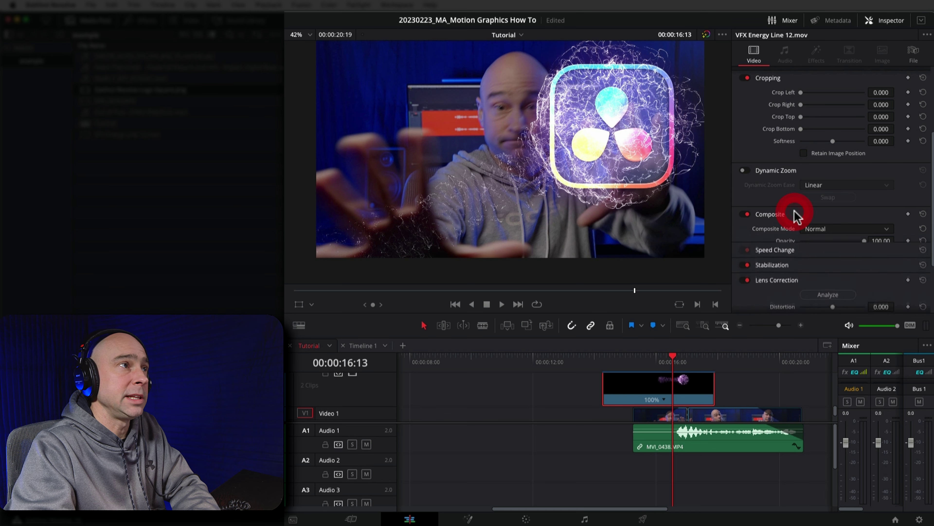
click(834, 229)
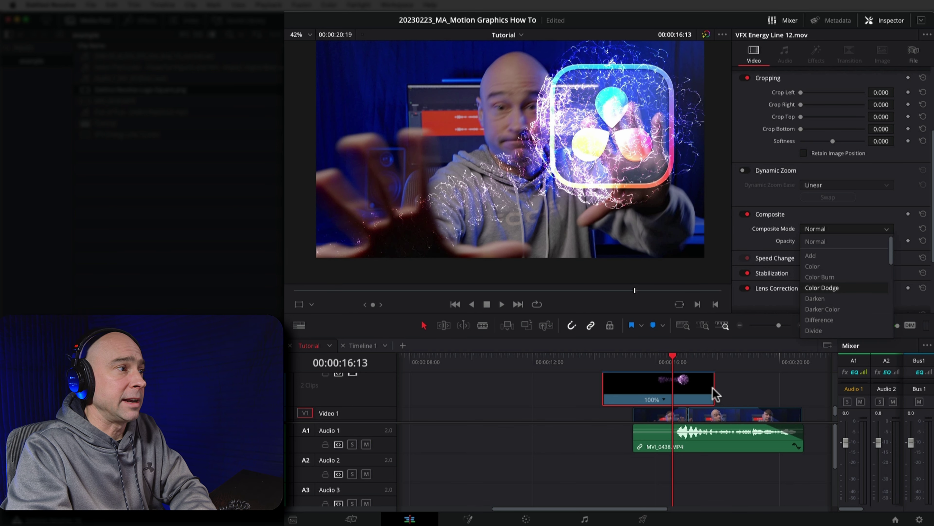
click(684, 383)
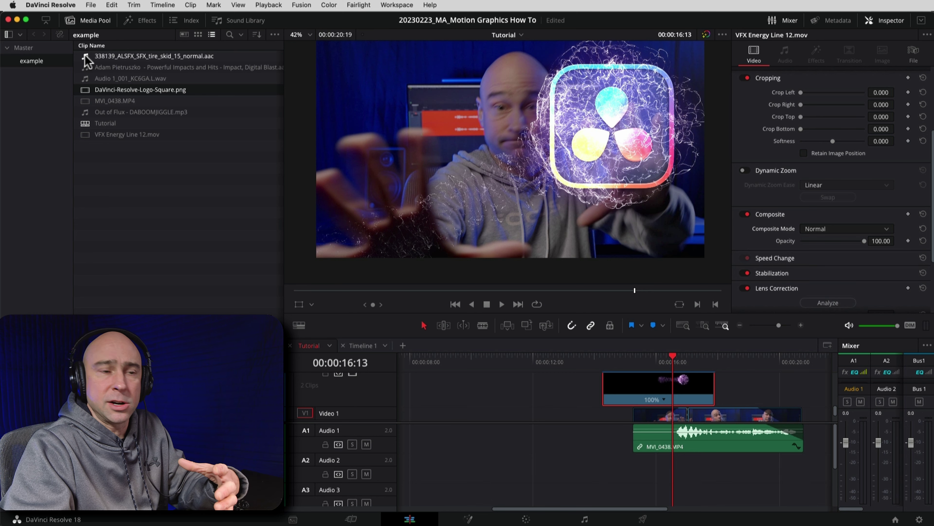
Move the playhead to 00:00:16:05 and audition 338139_ALSFX_SFX_tire_skid_15_normal.aac from the media pool.
mouse_move(678, 362)
mouse_down()
mouse_move(650, 362)
mouse_move(662, 368)
mouse_up()
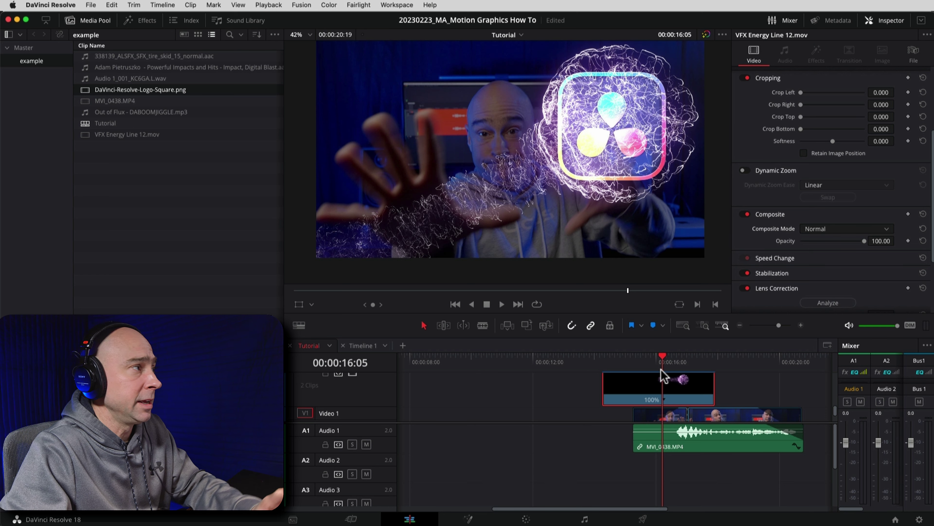
double_click(87, 59)
click(269, 296)
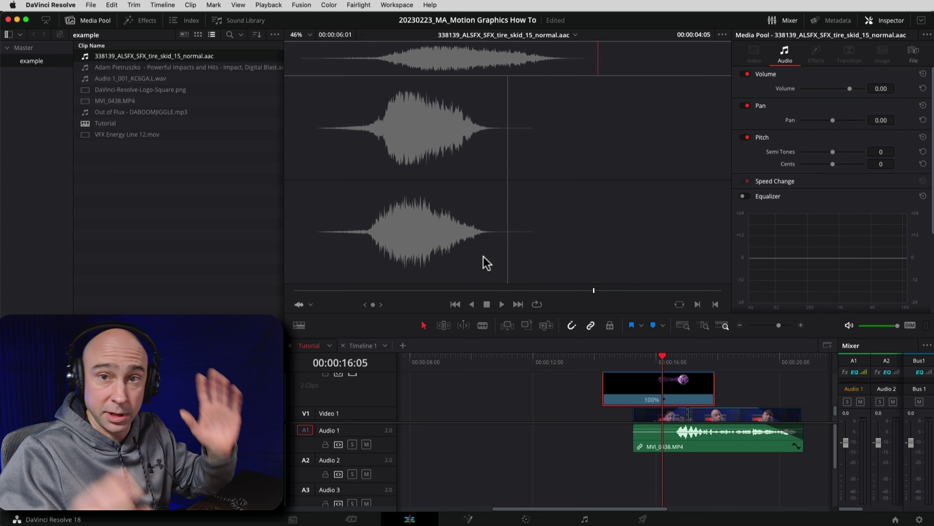
Place the tire skid sound on Audio 2 beneath the presenter footage, shorten it to about 4 seconds and fade both ends.
drag(477, 254, 611, 488)
drag(623, 473, 628, 474)
mouse_move(660, 357)
mouse_down()
mouse_move(644, 360)
mouse_move(651, 361)
mouse_up()
drag(710, 480, 693, 480)
right_click(693, 480)
drag(620, 467, 664, 456)
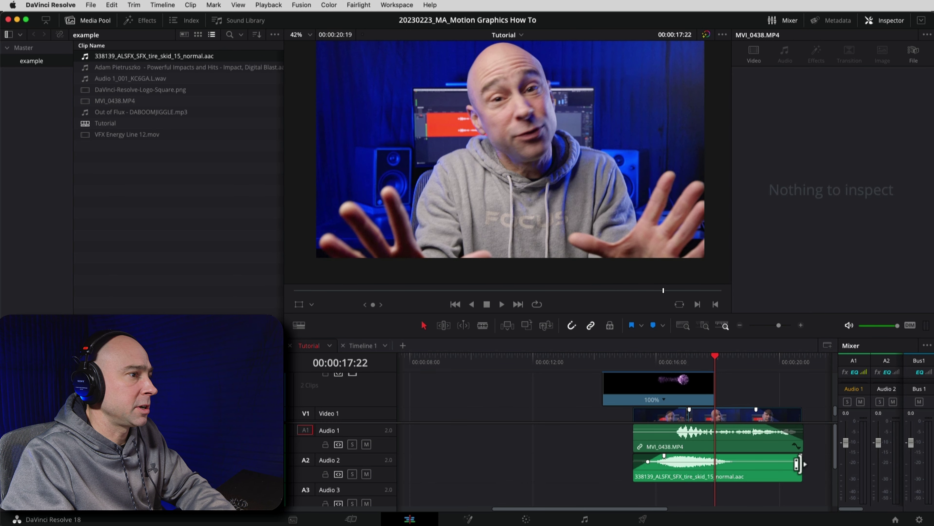
drag(797, 463, 700, 455)
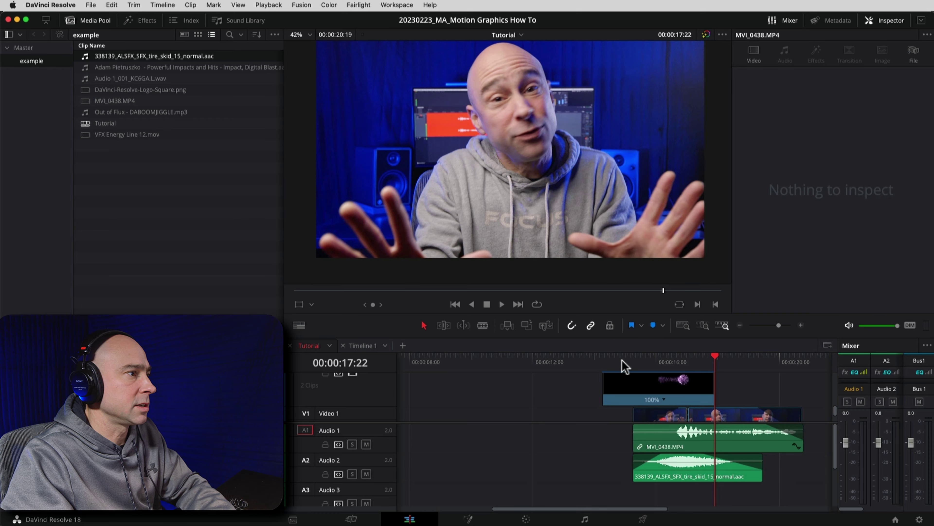
Shift the tire skid sound earlier to start at about 00:00:14:21 and play the composite until 00:00:18:13.
click(614, 361)
key(space)
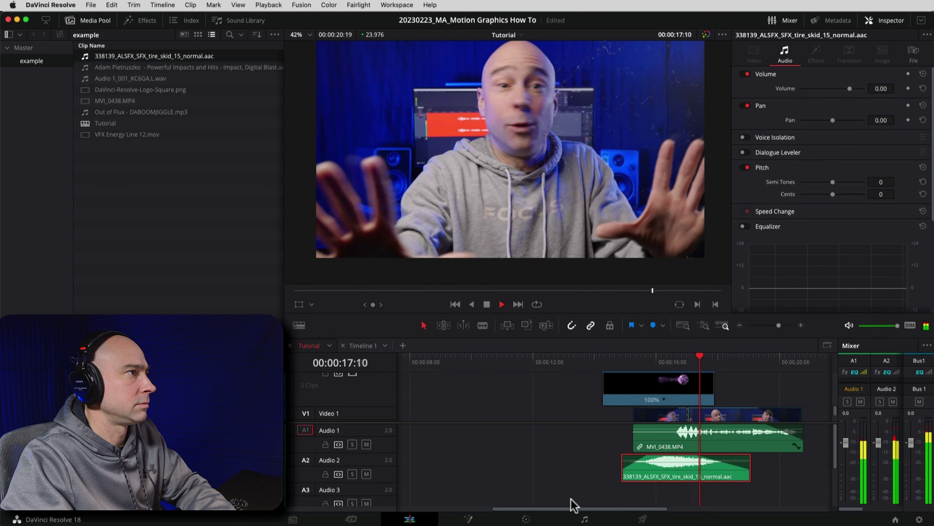
key(space)
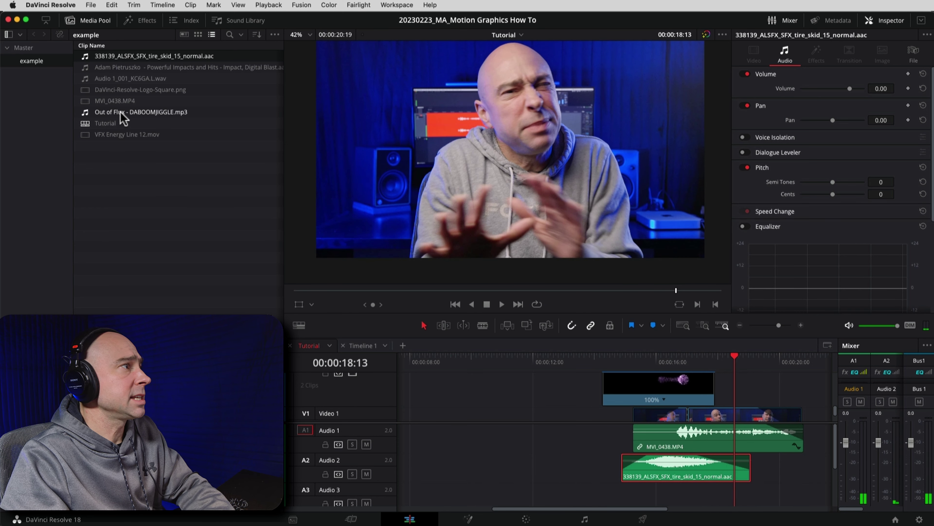
Audition the Powerful Impacts and Hits - Impact, Digital Blast.aac sound from its beginning.
click(87, 70)
double_click(86, 70)
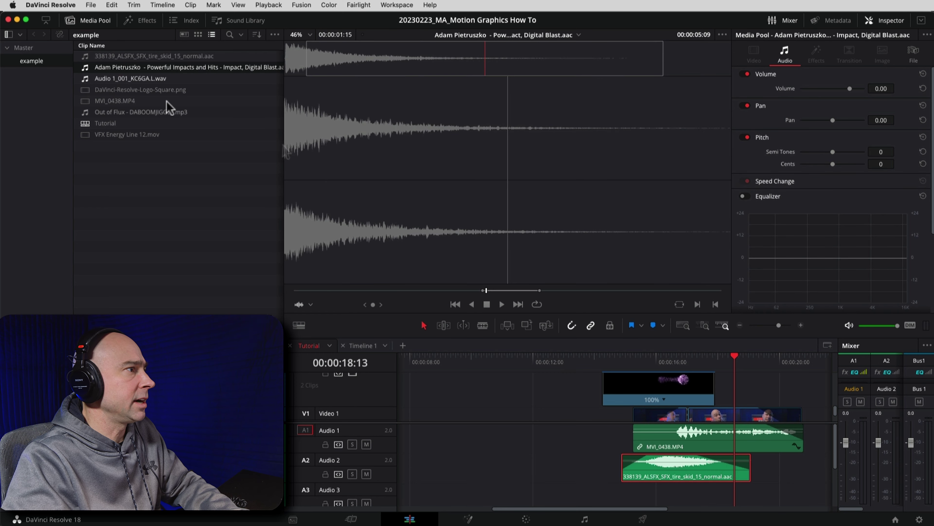
drag(390, 294, 283, 294)
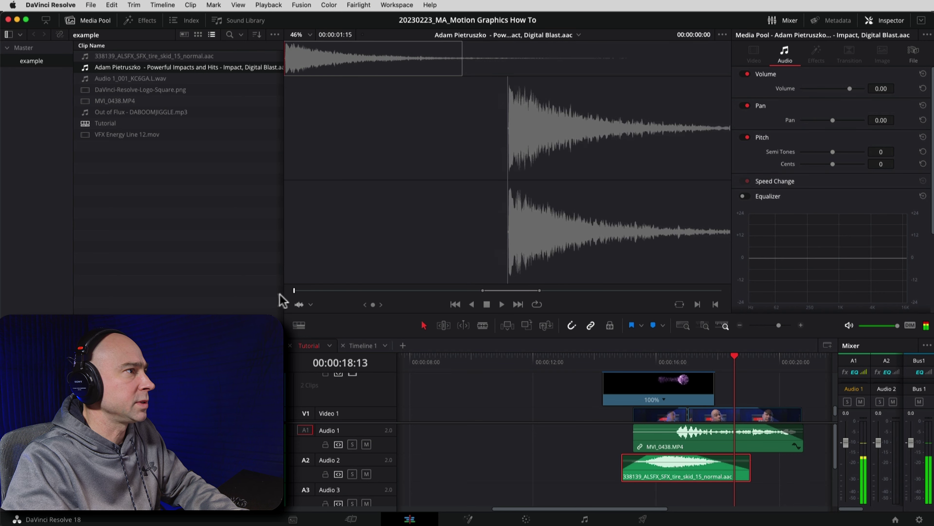
key(space)
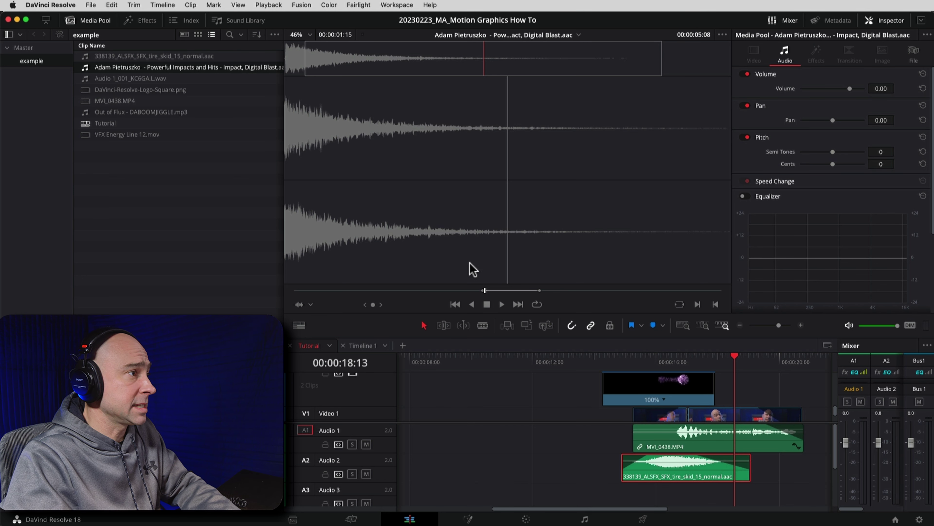
Mark the Digital Blast sound from its start to its end and place it on Audio 3 at about 00:00:16:06.
drag(485, 290, 192, 292)
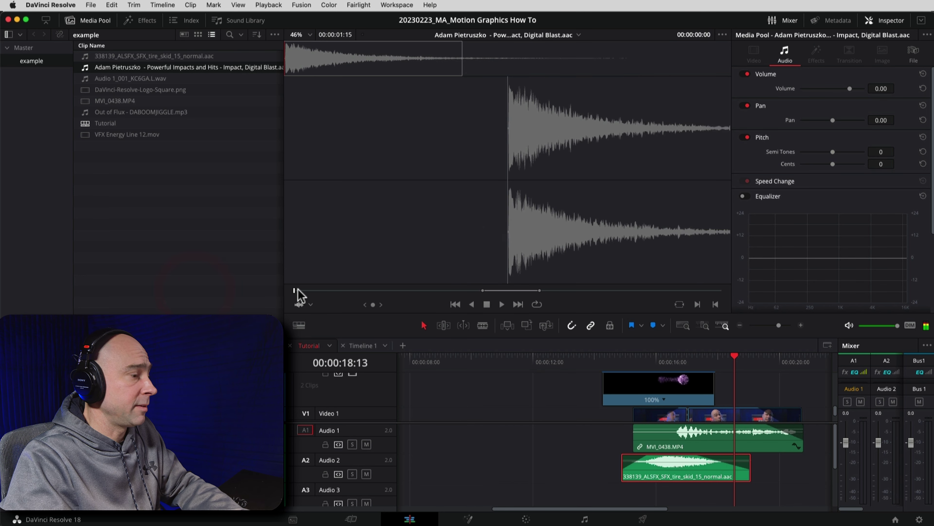
click(719, 290)
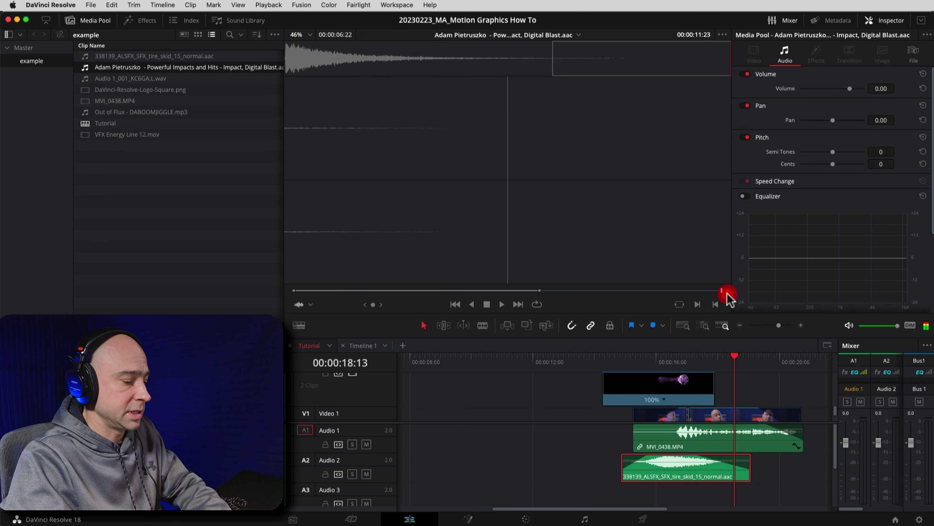
drag(532, 383, 664, 493)
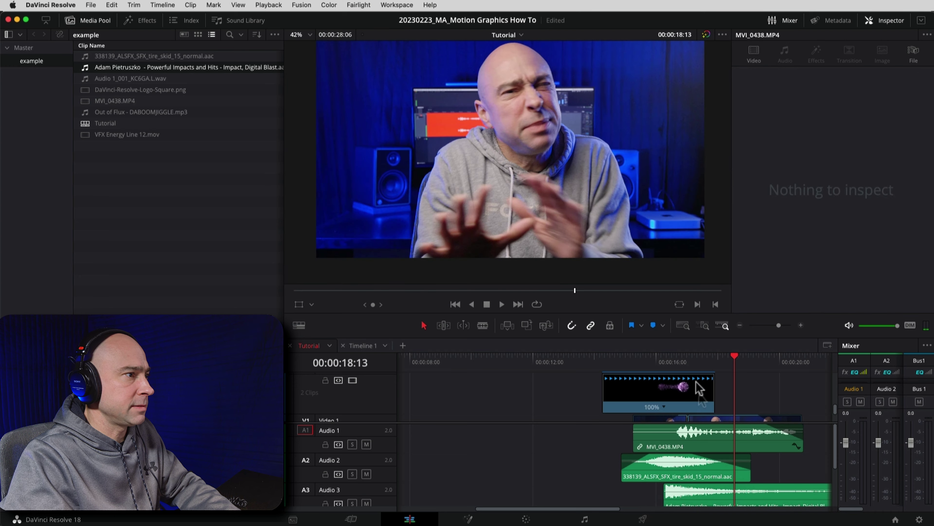
Step back frame by frame to the energy burst at 00:00:15:09, align the Digital Blast clip's start there and play the result.
drag(678, 360, 656, 360)
key(Left)
key(Left)
key(Left)
key(Left)
key(Left)
key(Left)
key(Left)
key(Left)
key(Left)
key(Left)
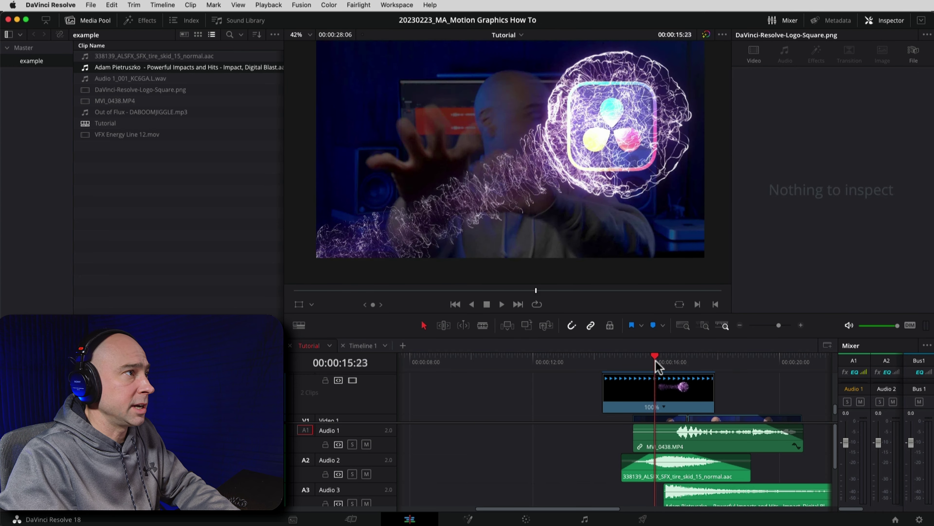
key(Left)
key(Left)
key(Left)
key(Left)
key(Left)
key(Left)
key(Left)
key(Left)
key(Left)
key(Left)
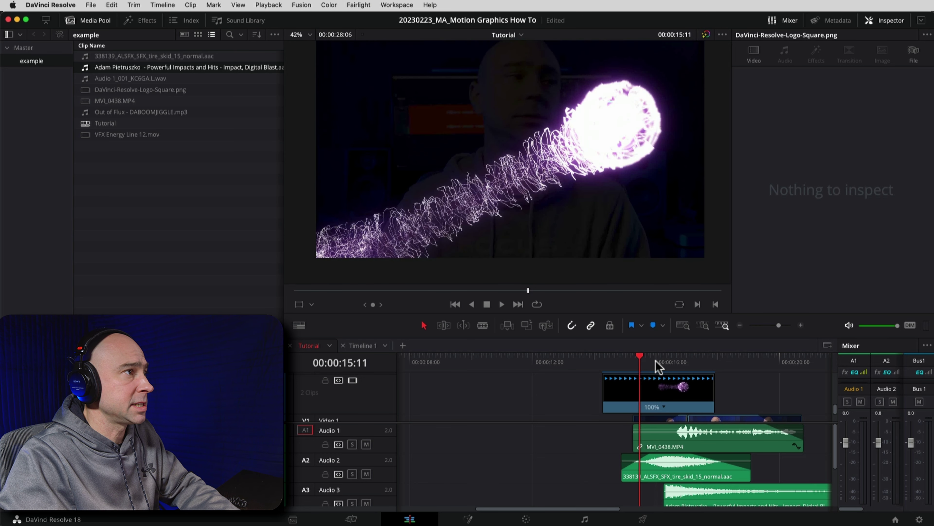
key(Left)
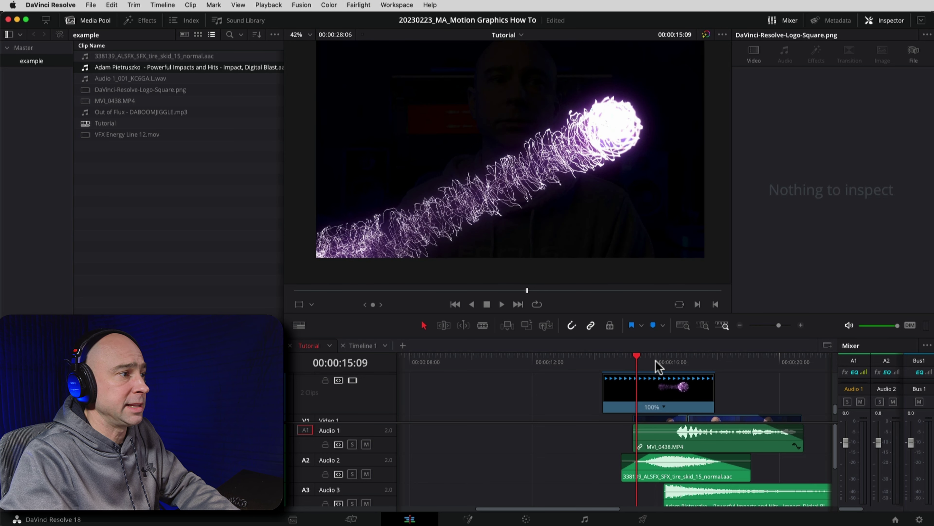
drag(691, 507, 665, 491)
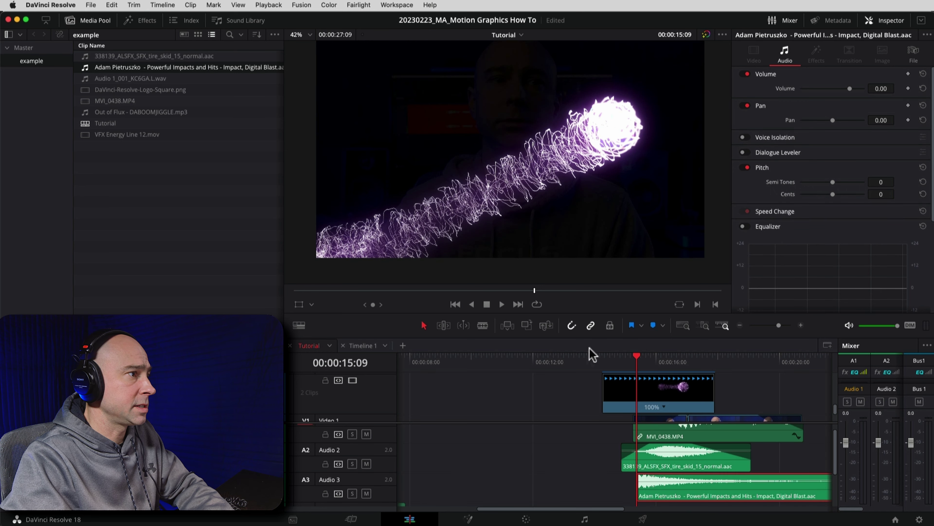
click(612, 364)
key(space)
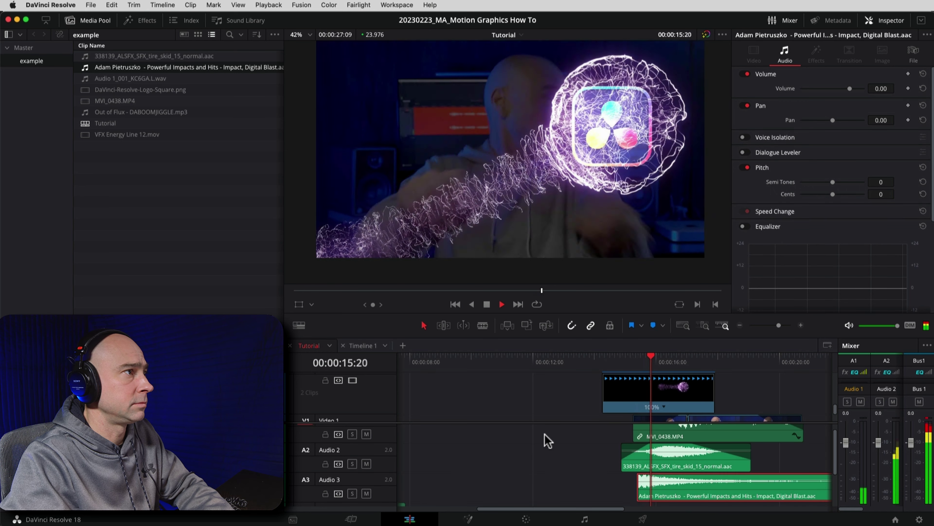
key(space)
Add a volume keyframe to the tire skid sound and nudge the Digital Blast clip earlier to start at about 00:00:15:07.
drag(680, 451, 680, 451)
alt+click(680, 452)
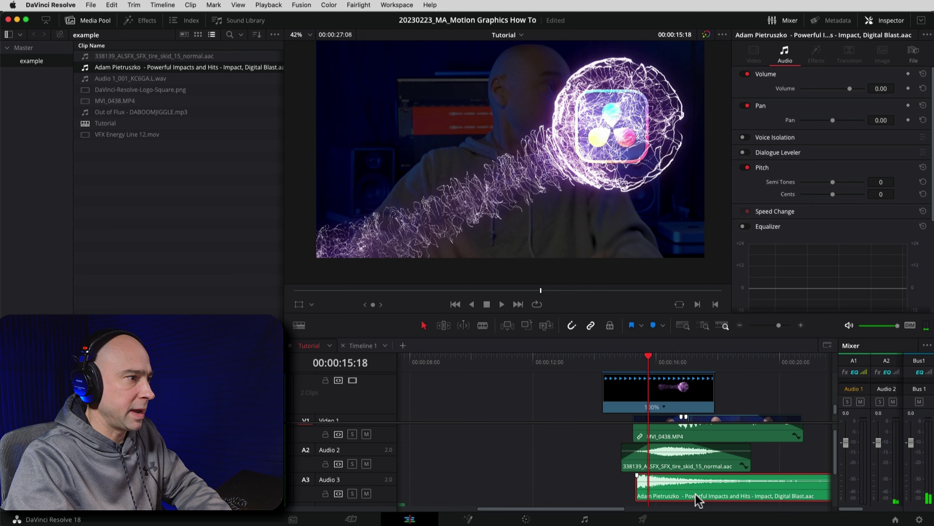
drag(639, 478, 635, 479)
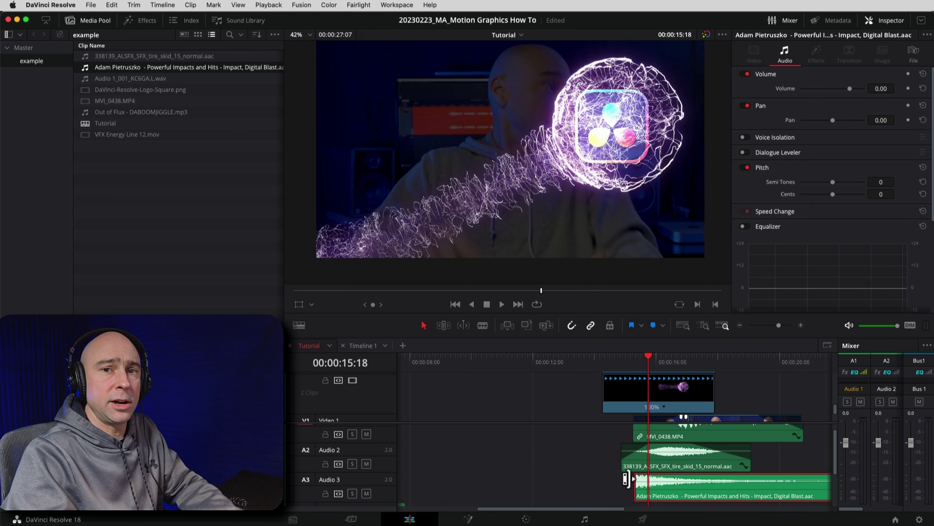
Move the playhead to 00:00:14:15 and hide the retime controls of VFX Energy Line 12.mov.
click(622, 362)
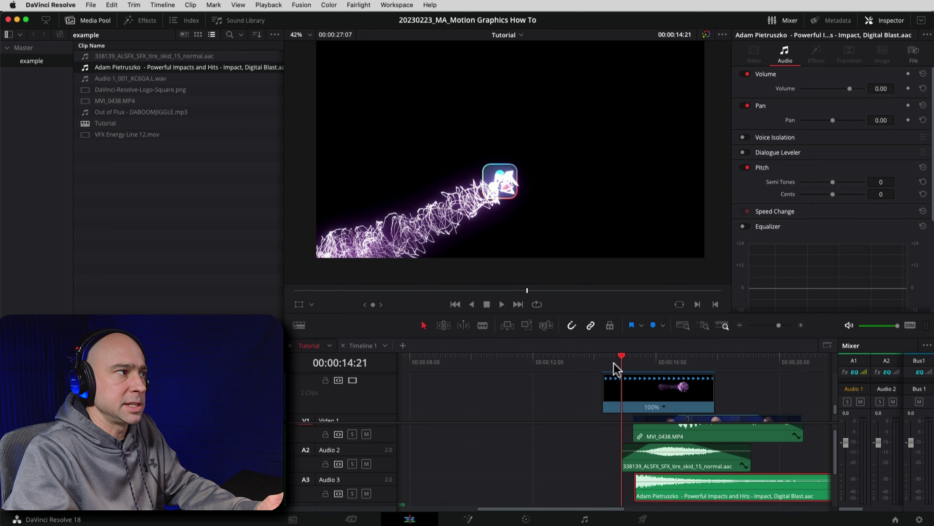
click(614, 363)
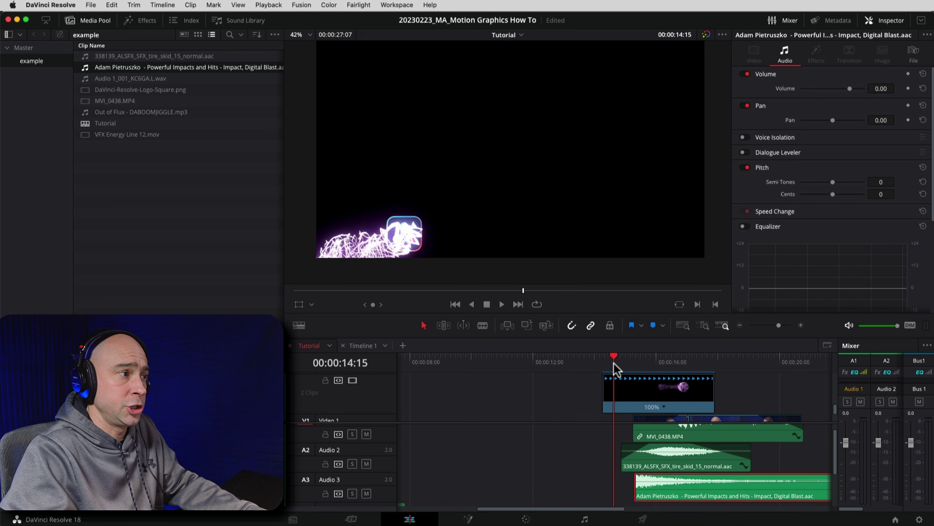
click(609, 379)
key(ctrl+r)
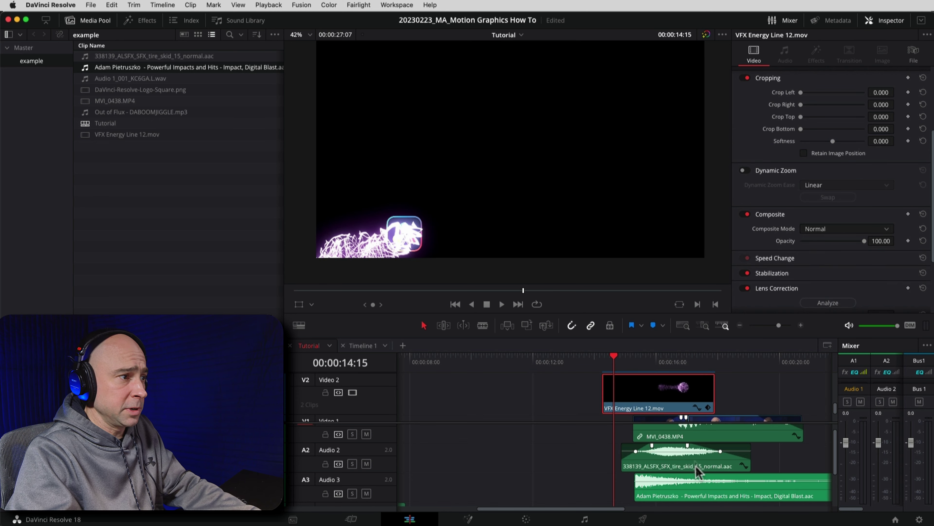
Duplicate the Digital Blast clip onto Audio 4 starting at about 00:00:13:11 and shorten its tail to about 8 seconds total.
click(698, 493)
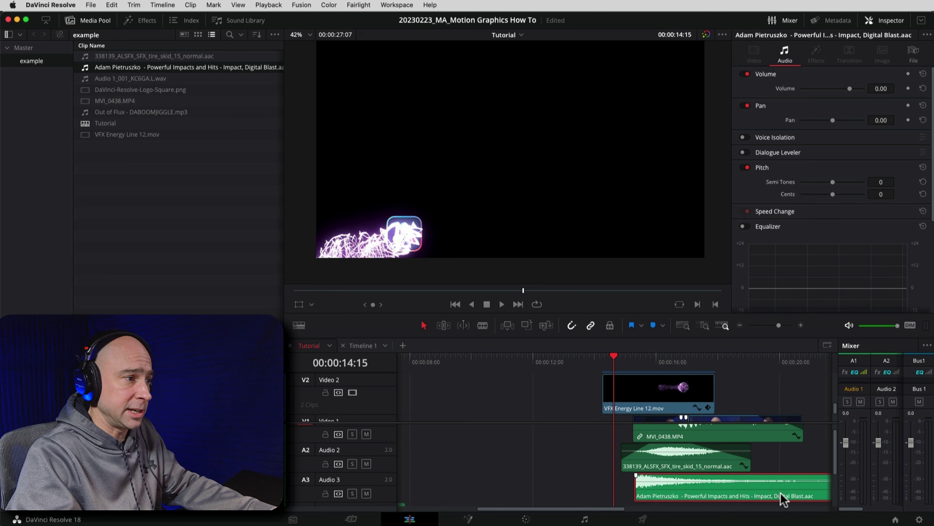
drag(785, 494, 571, 499)
scroll(693, 478, right, 3)
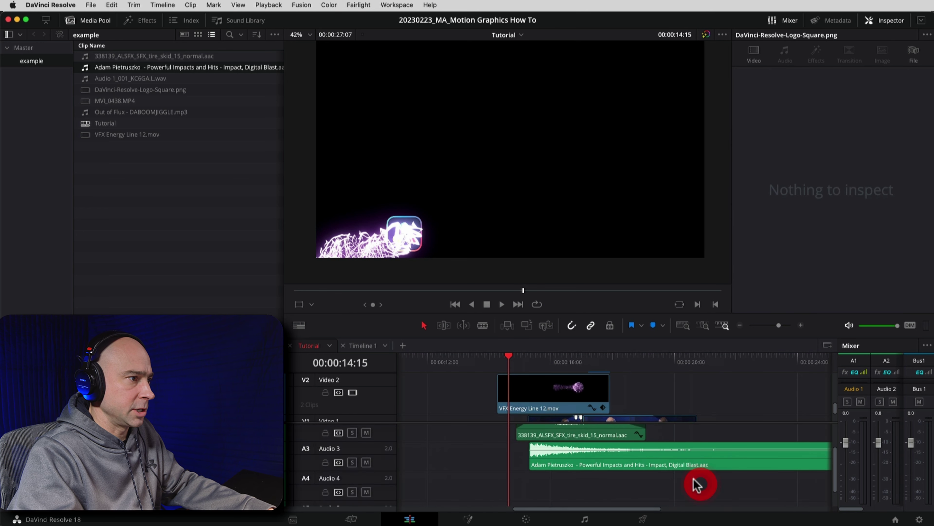
click(691, 466)
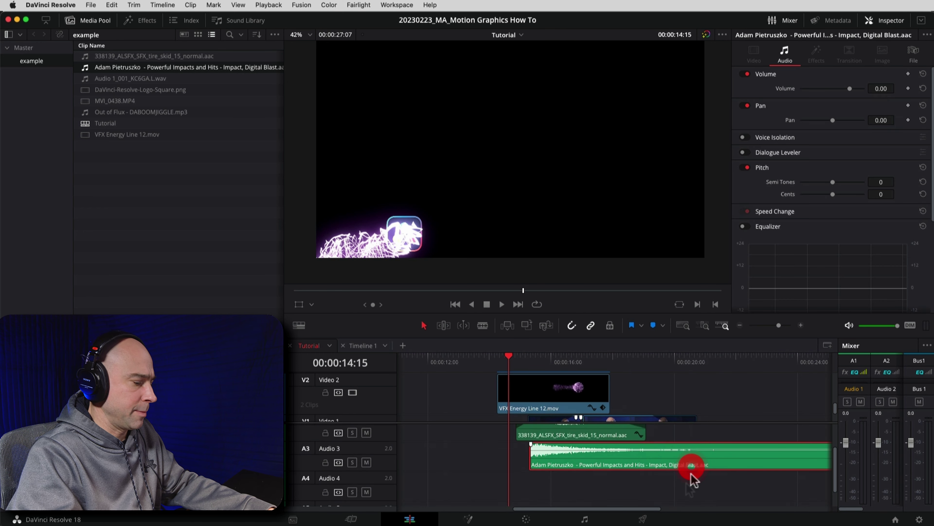
drag(658, 465, 599, 491)
scroll(790, 500, right, 3)
click(720, 497)
drag(761, 485, 639, 486)
scroll(715, 504, right, 9)
drag(717, 510, 547, 517)
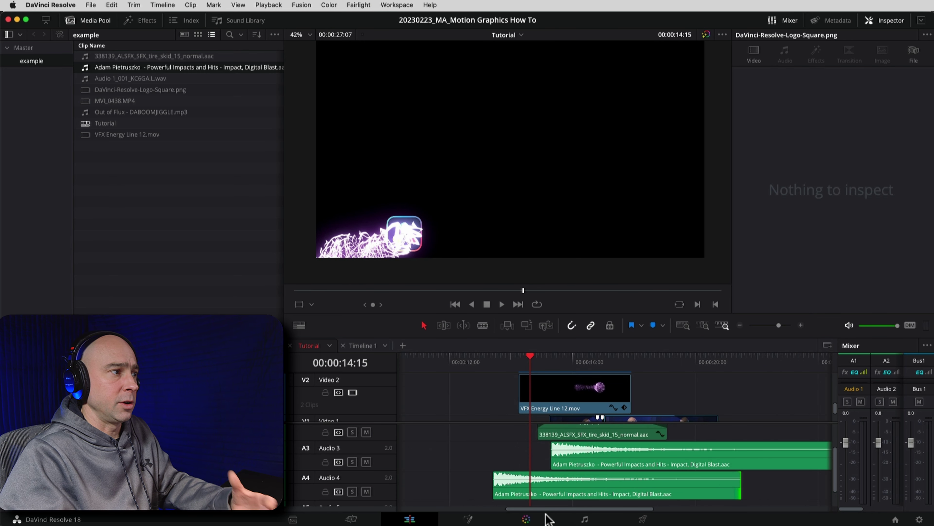
Reverse the Digital Blast copy on Audio 4 to -100% speed, then shorten and shift it to start at about 00:00:11:13.
right_click(552, 498)
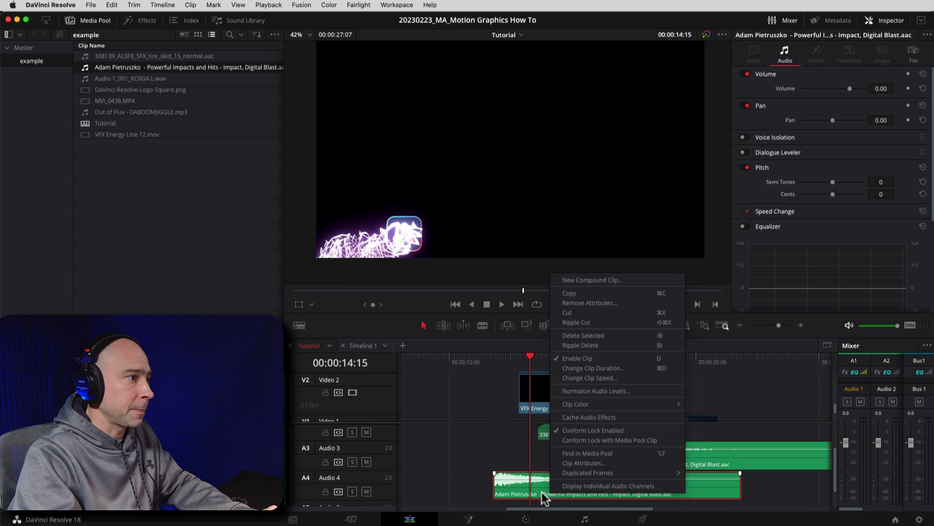
click(605, 379)
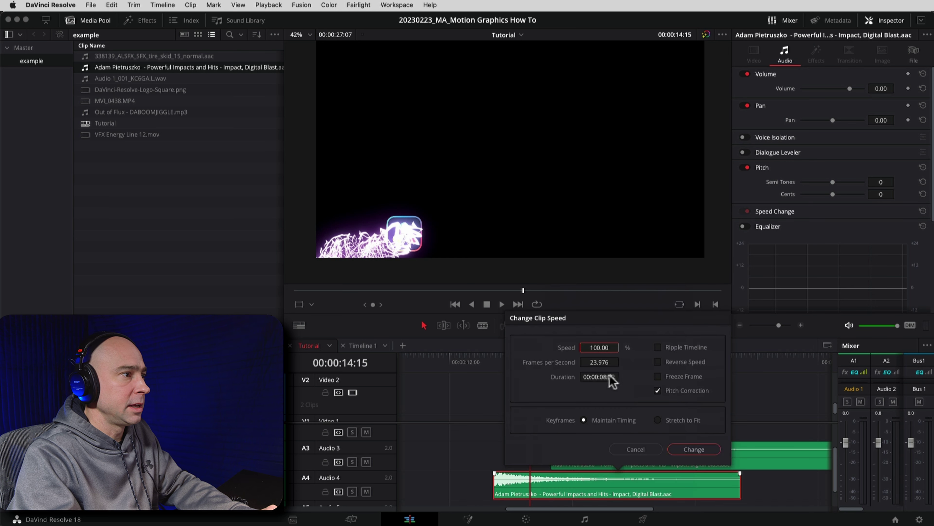
click(657, 362)
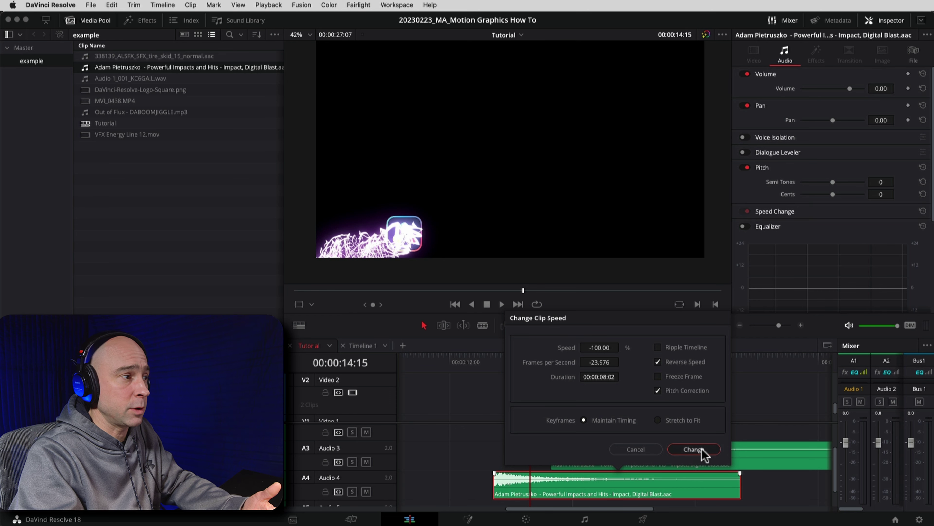
click(694, 449)
drag(498, 486, 464, 495)
Solo Audio 4 and play the reversed Digital Blast clip from its beginning.
click(352, 491)
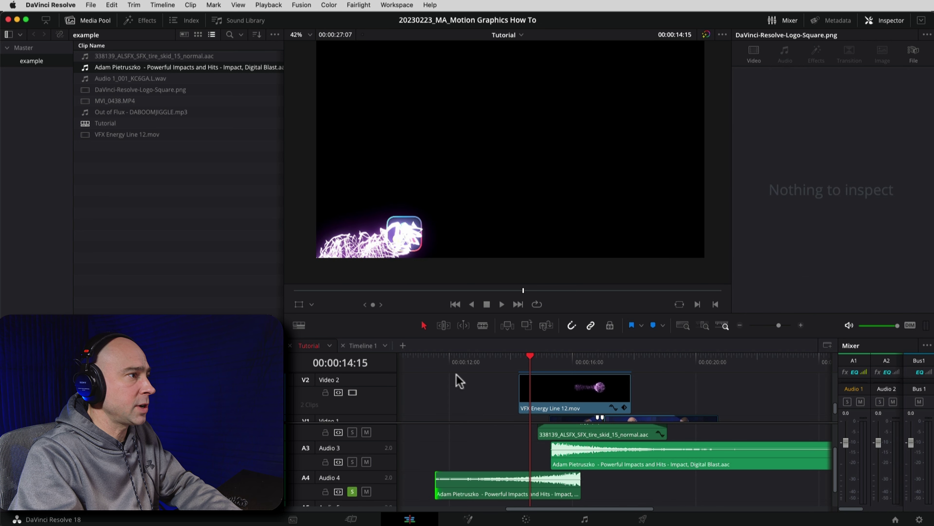
click(438, 362)
key(space)
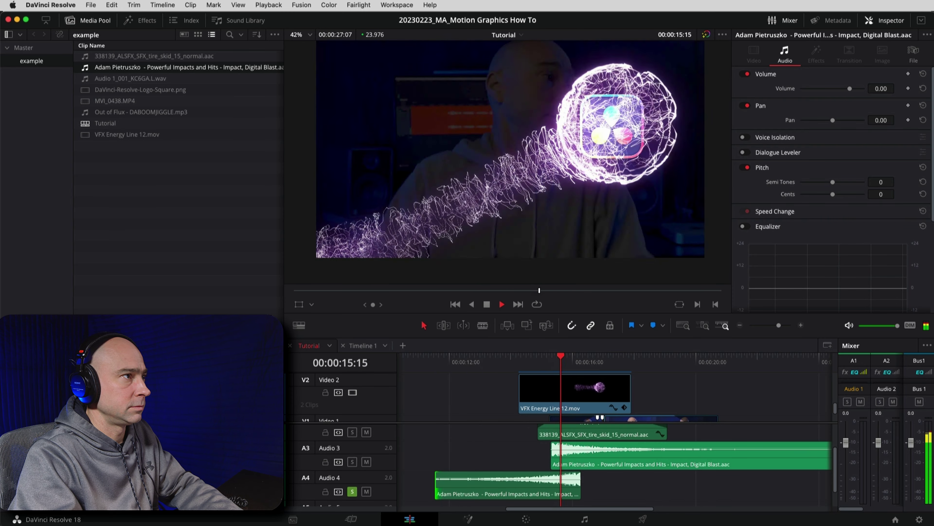
key(space)
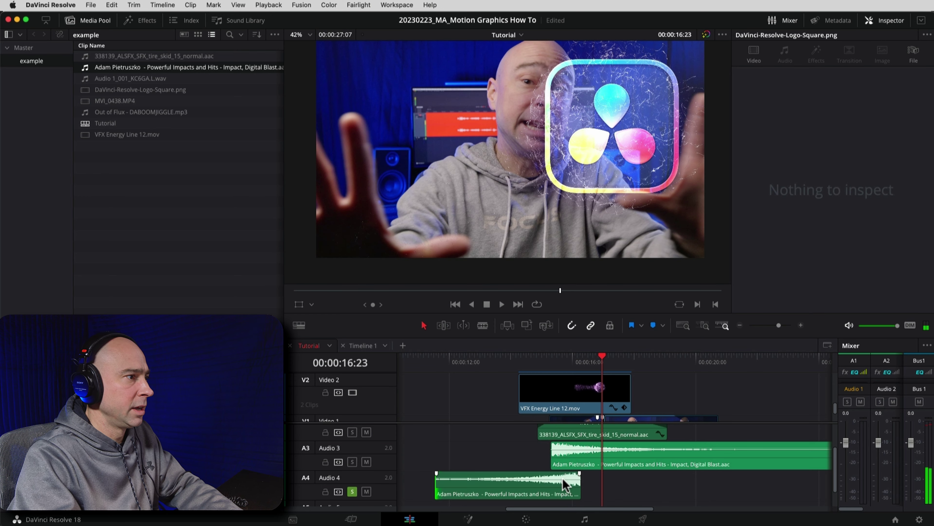
Fit the reversed clip with a fade-in between 00:00:14:06 and the start of the Audio 3 blast, and unsolo Audio 4.
click(575, 480)
drag(437, 482, 549, 489)
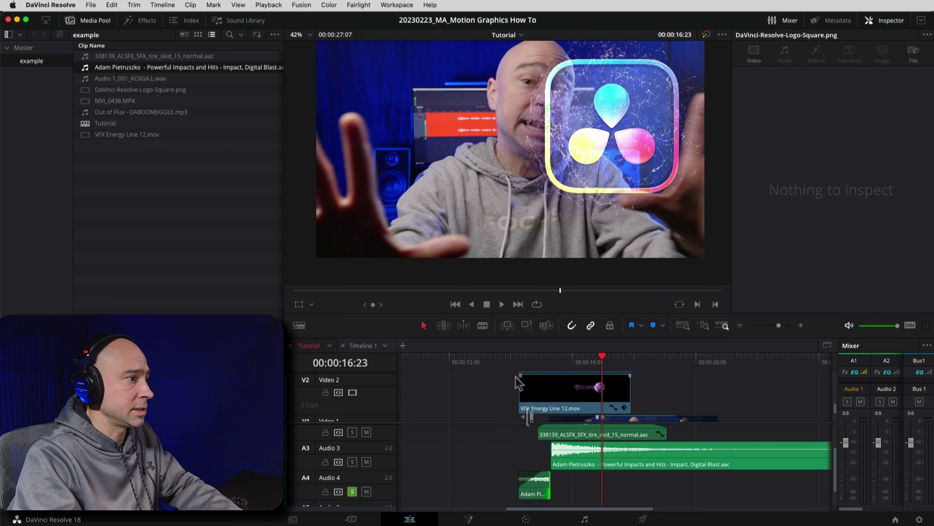
click(518, 361)
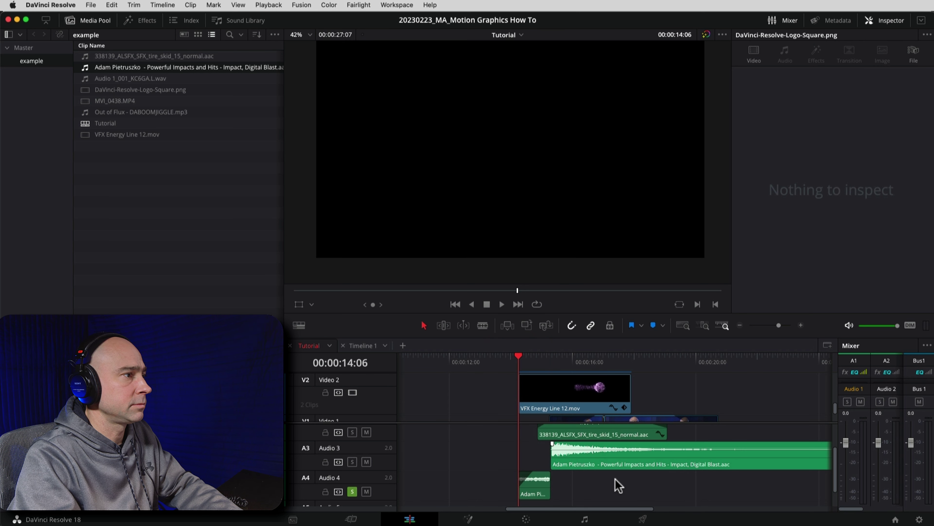
click(352, 491)
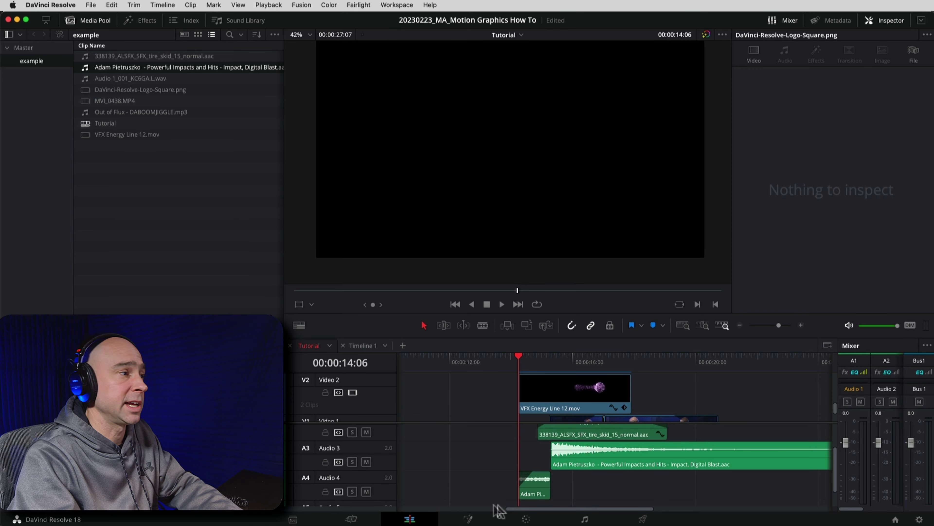
Play the energy line animation twice from about 00:00:14:06 to check the layered sound effects together.
key(space)
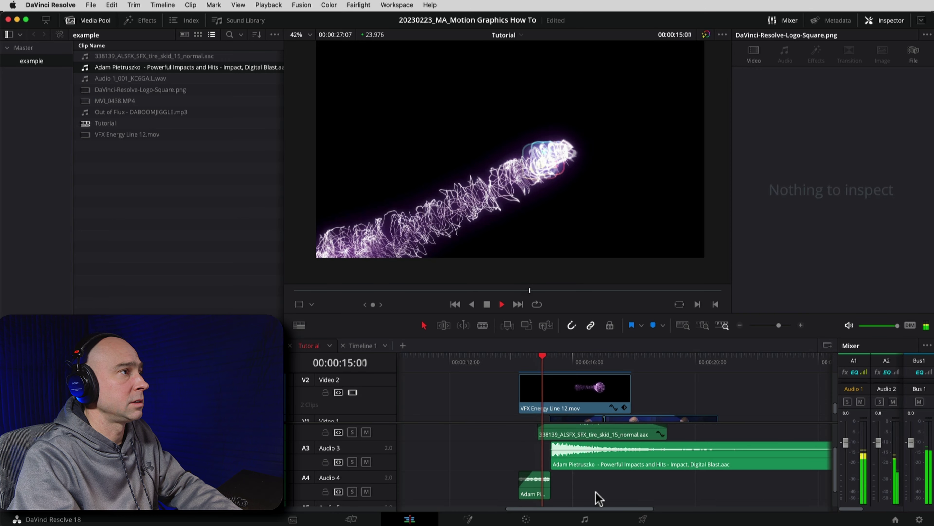
key(space)
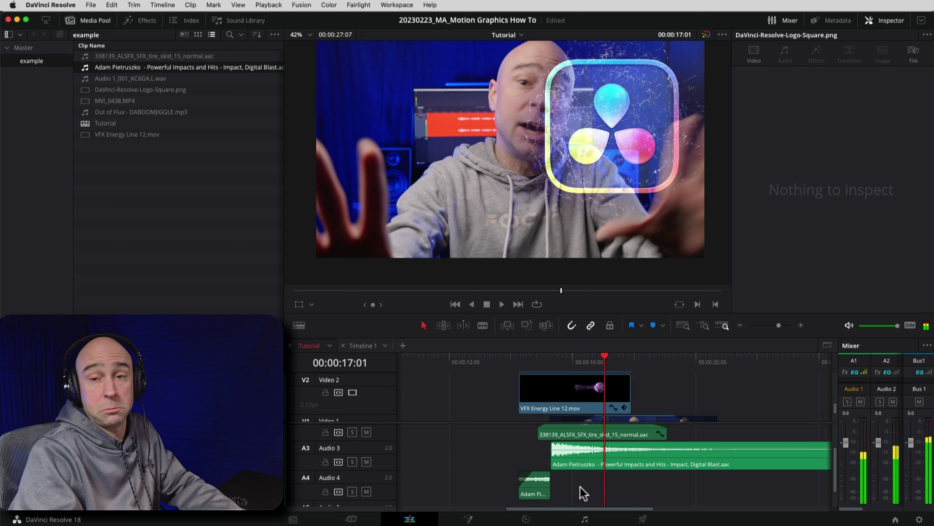
click(521, 362)
key(space)
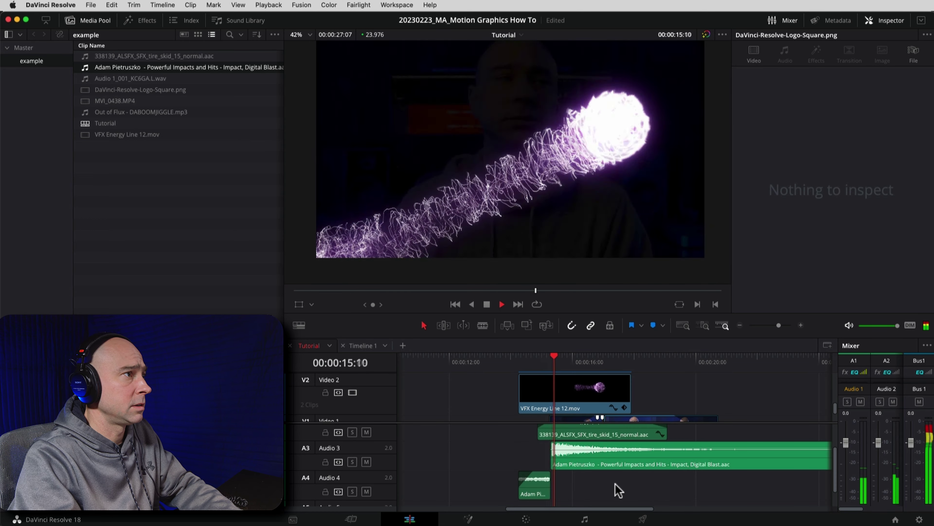
key(space)
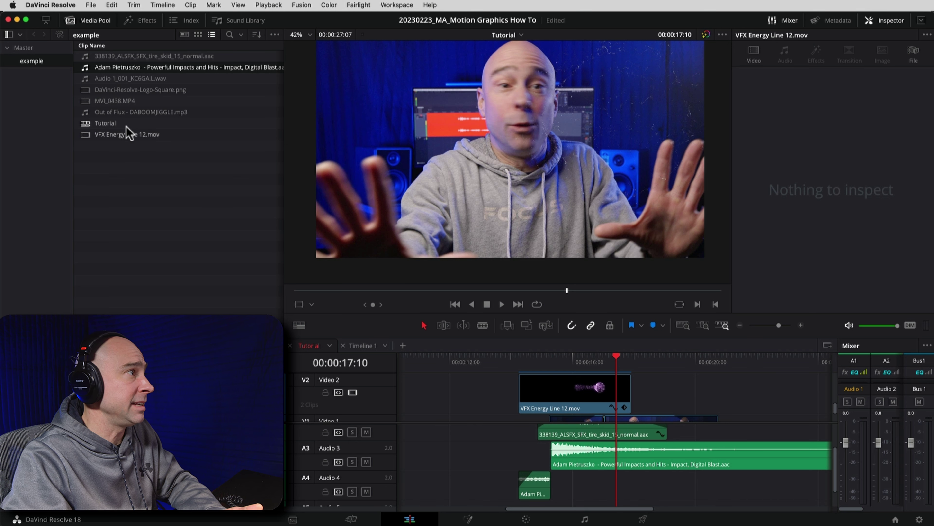
Open Out of Flux - DABOOMJIGGLE.mp3 in the source viewer and preview it from the beginning.
click(85, 112)
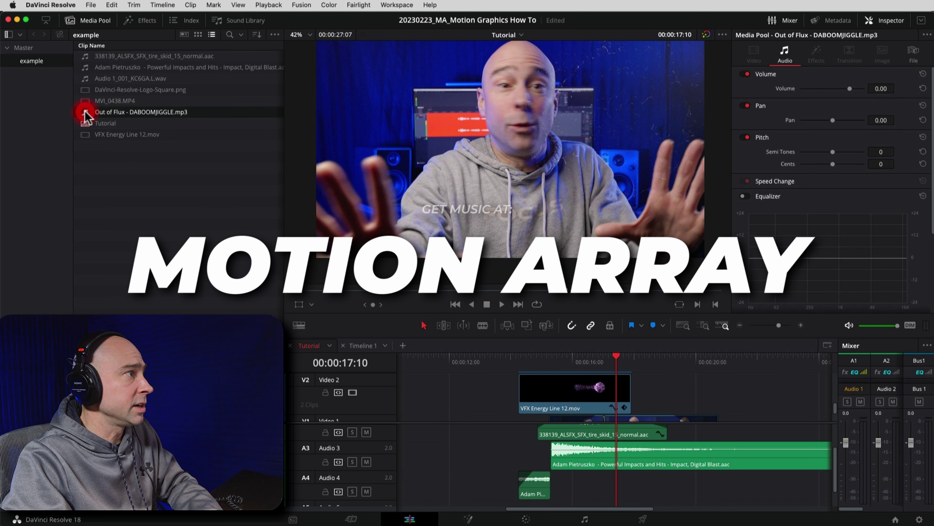
double_click(86, 112)
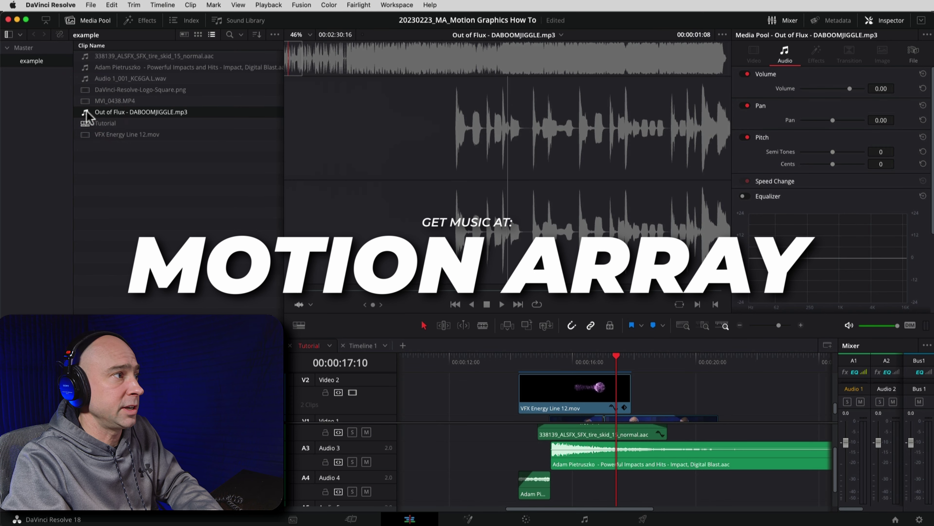
drag(297, 291, 265, 291)
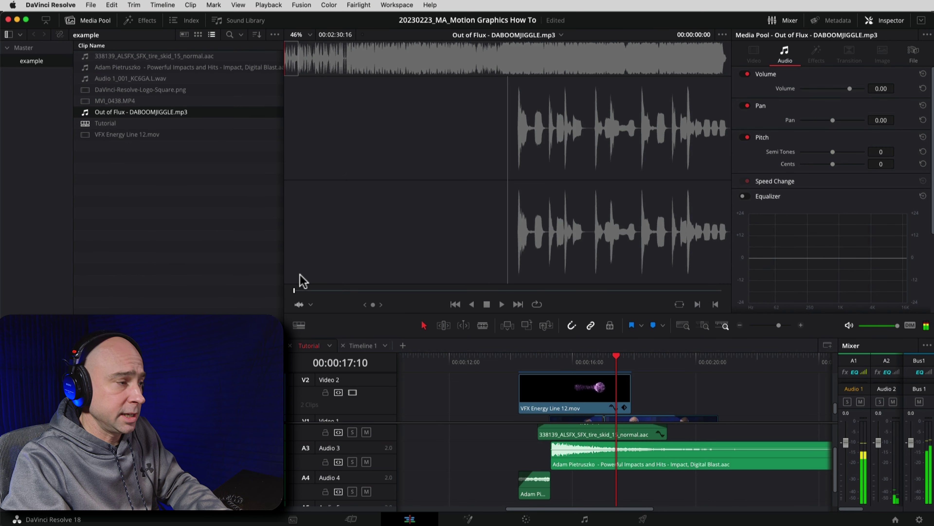
key(space)
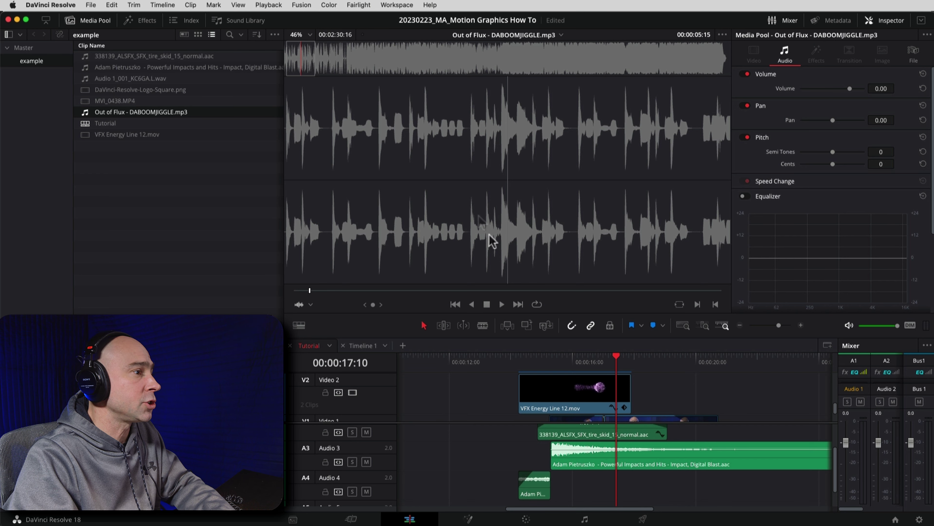
Add the DABOOMJIGGLE music to a new Audio 5 track starting at about 00:00:16:11.
scroll(568, 494, down, 2)
mouse_move(473, 254)
mouse_down()
mouse_move(540, 495)
mouse_move(590, 492)
mouse_up()
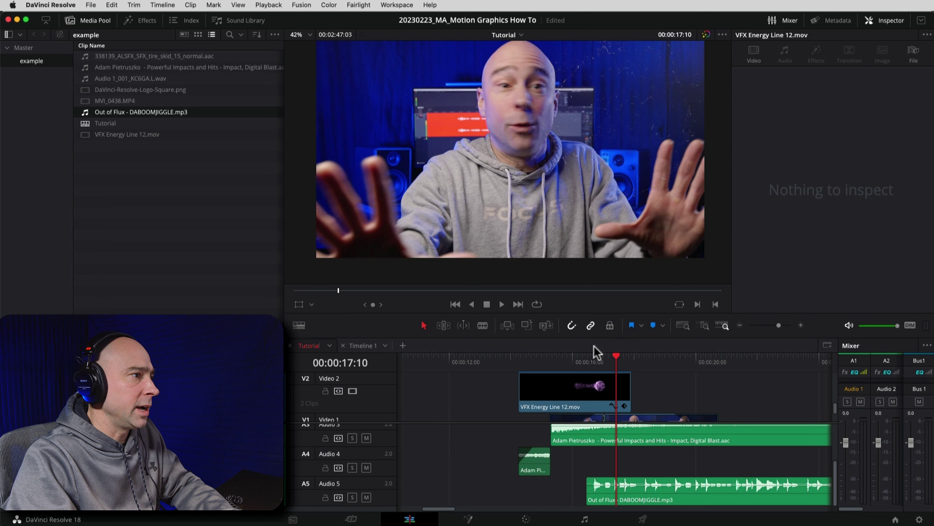
click(586, 358)
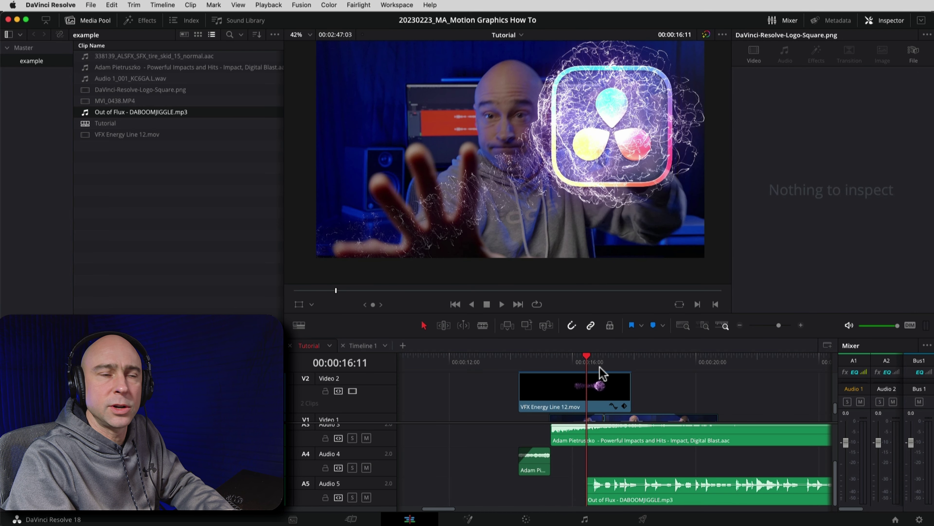
Step frame by frame to 00:00:16:13 and nudge the music clip earlier so its first beat lands at that frame.
key(Right)
key(Right)
key(Right)
key(Right)
key(Right)
key(Right)
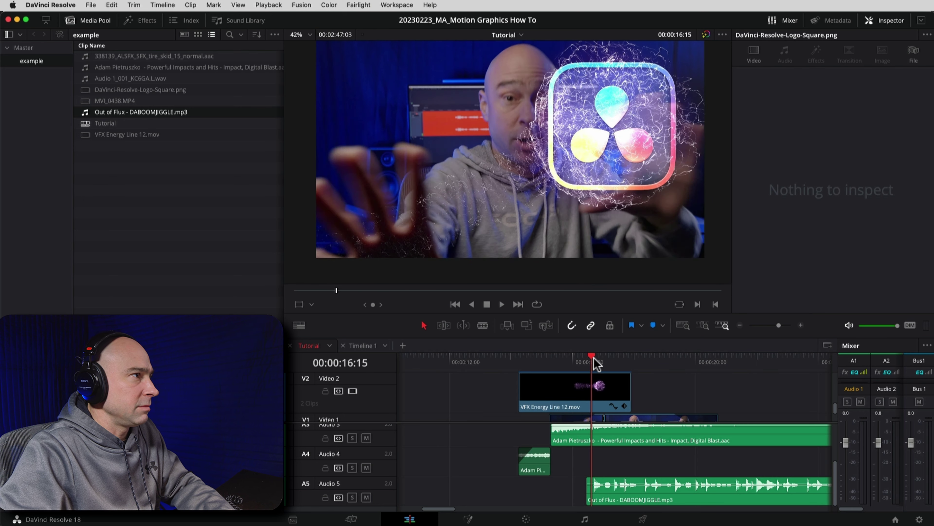
key(Left)
key(Left)
key(Left)
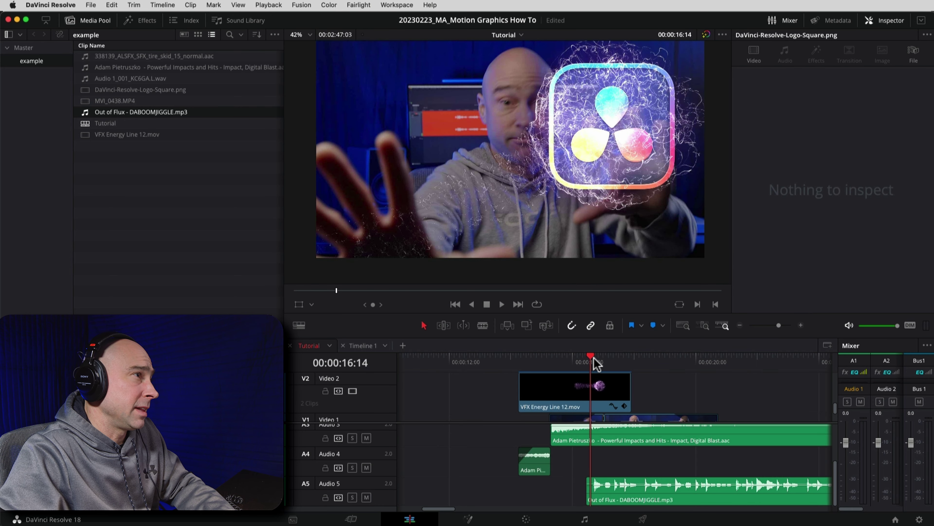
key(Left)
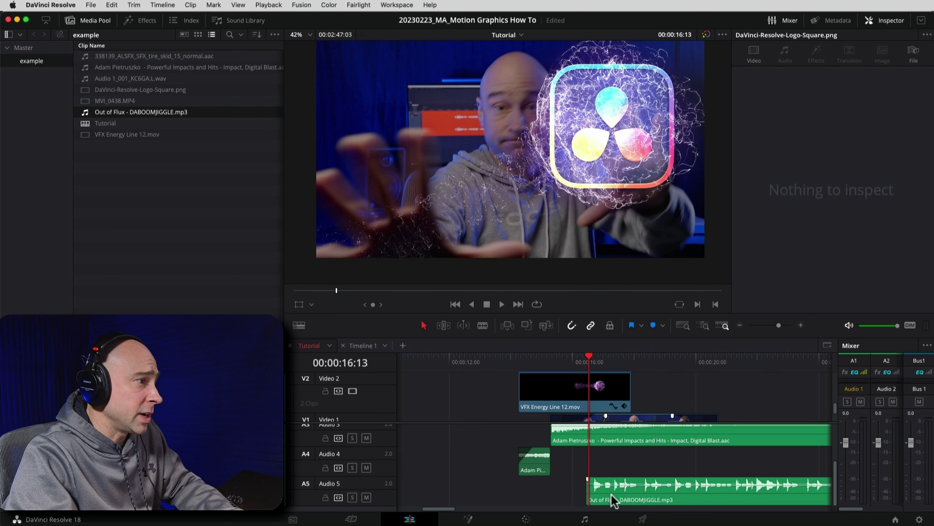
click(613, 493)
click(801, 325)
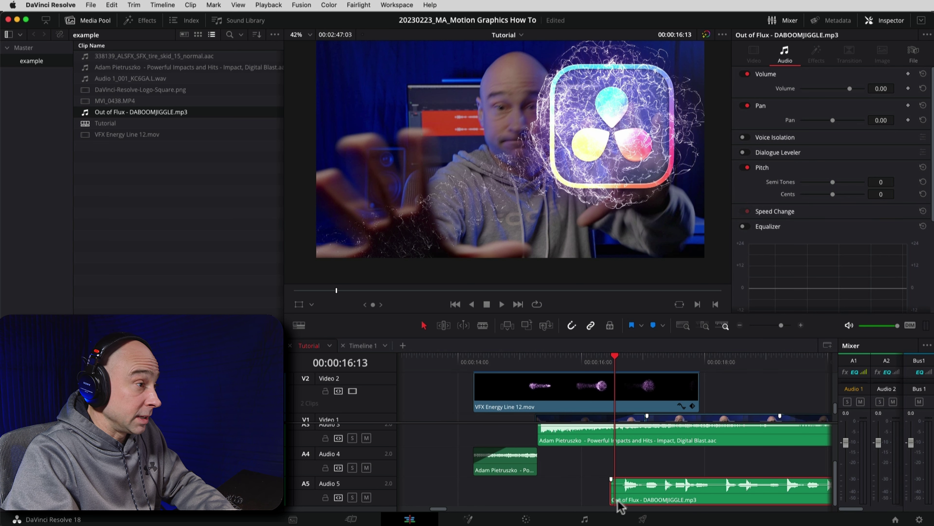
drag(624, 500, 618, 500)
right_click(619, 500)
key(Escape)
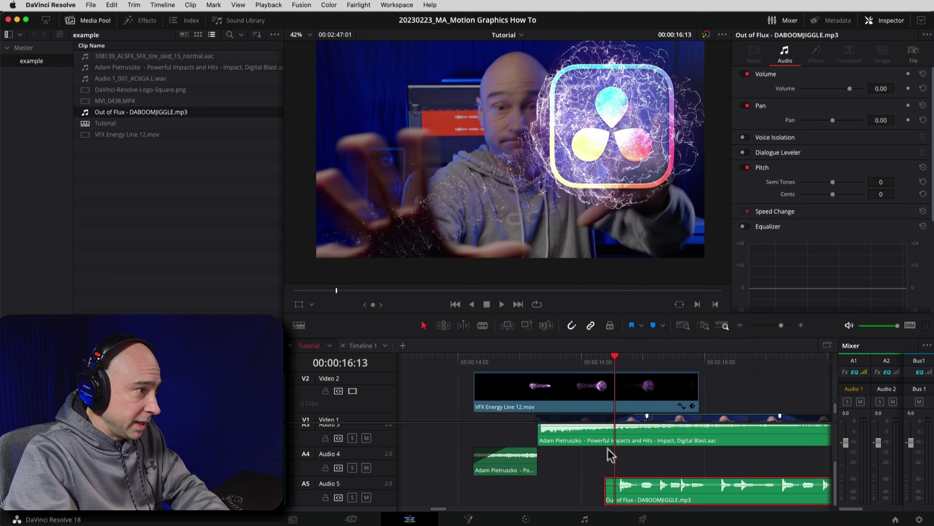
key(comma)
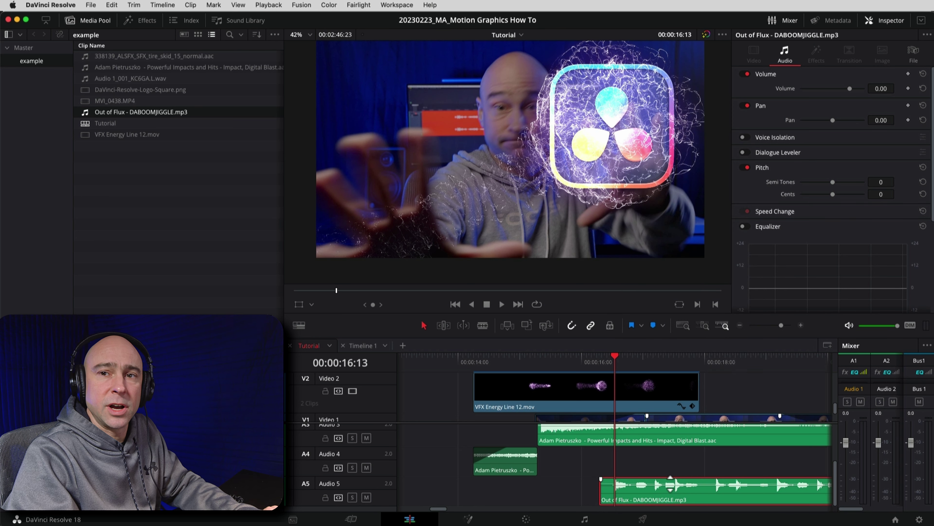
Play the timeline from 00:00:14:06 past the end of the presenter footage to check the music timing.
click(474, 359)
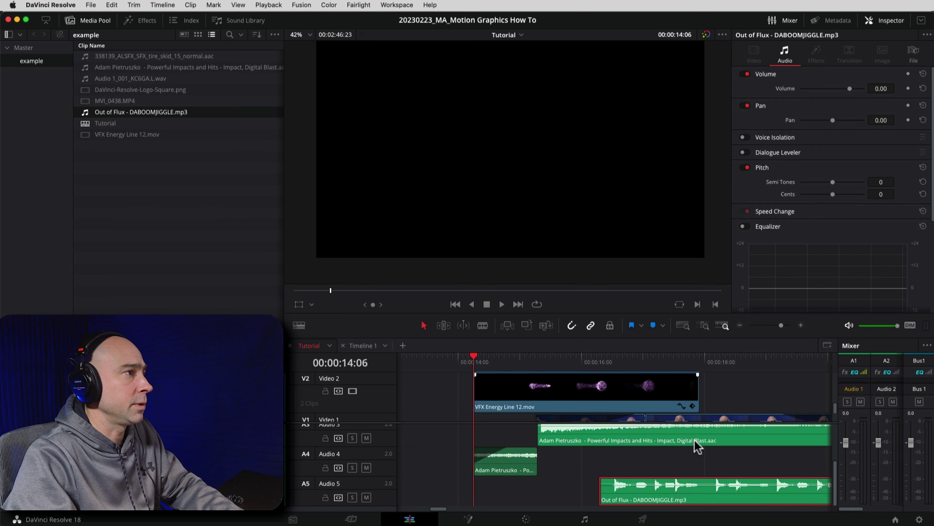
key(space)
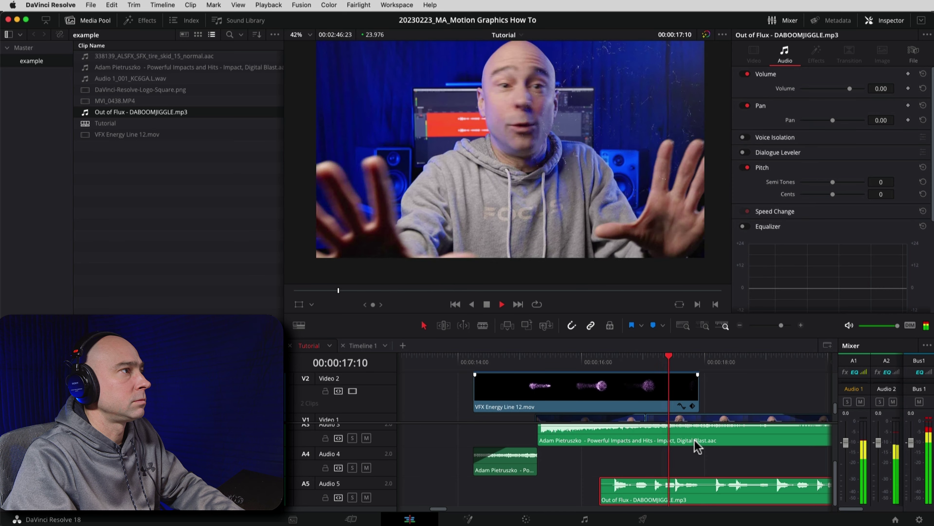
click(739, 325)
key(space)
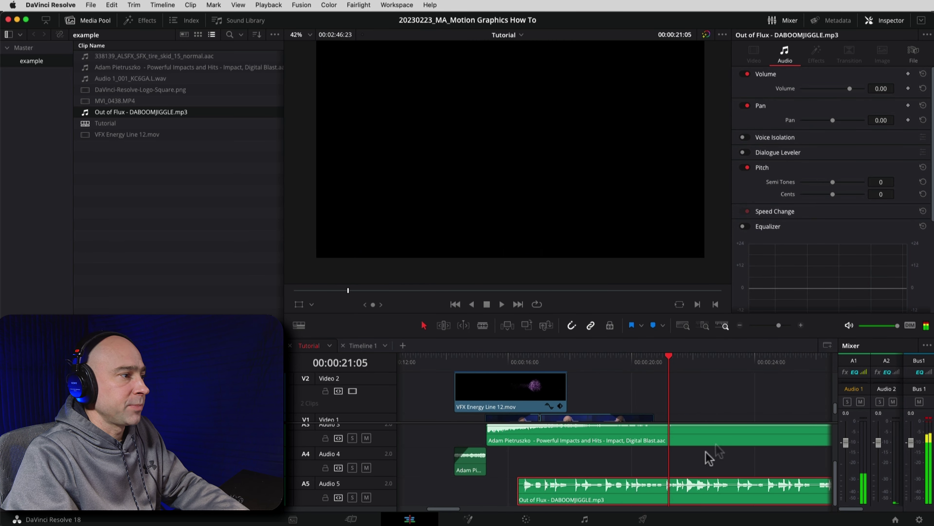
Step to the energy burst at 00:00:15:11 and move the music clip to start at that frame.
click(485, 356)
key(Right)
key(Right)
key(Right)
key(Right)
key(Right)
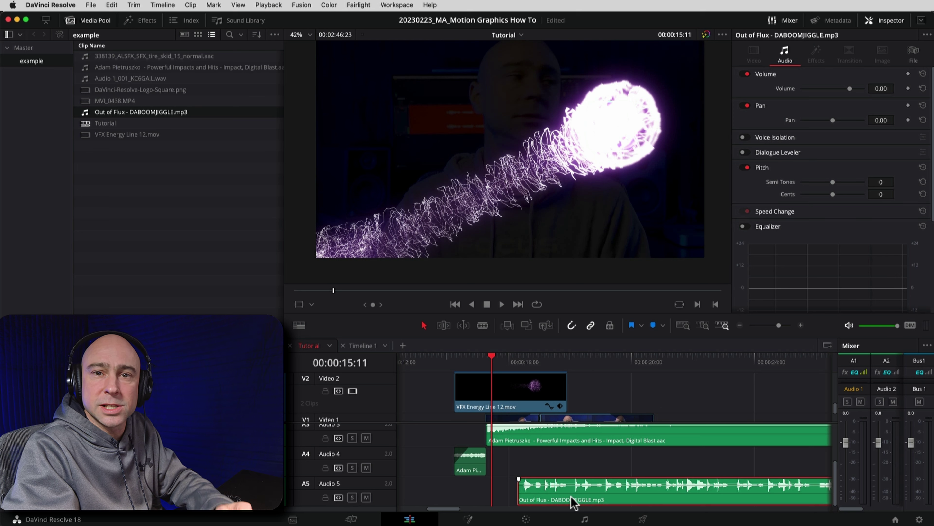
drag(572, 502, 549, 502)
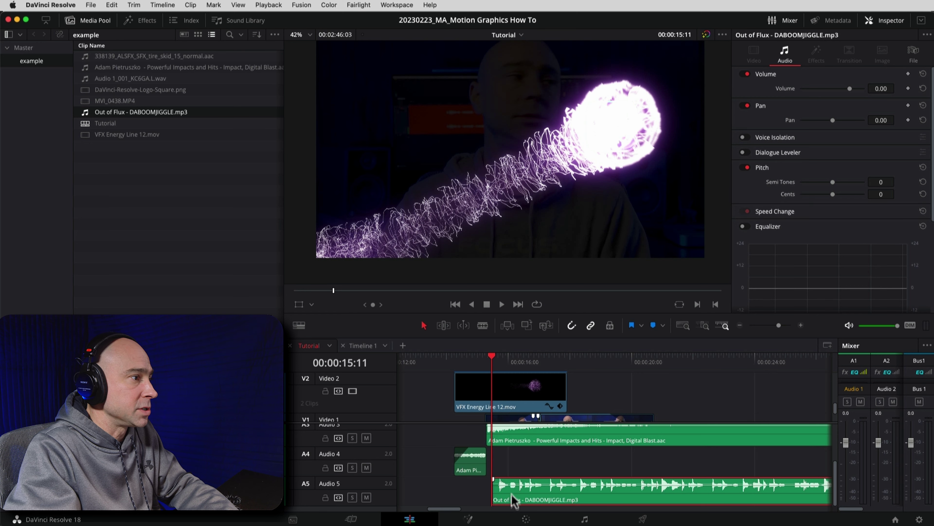
right_click(512, 503)
Play the sequence from 00:00:14:06 to check the music against the energy burst.
click(458, 363)
click(455, 359)
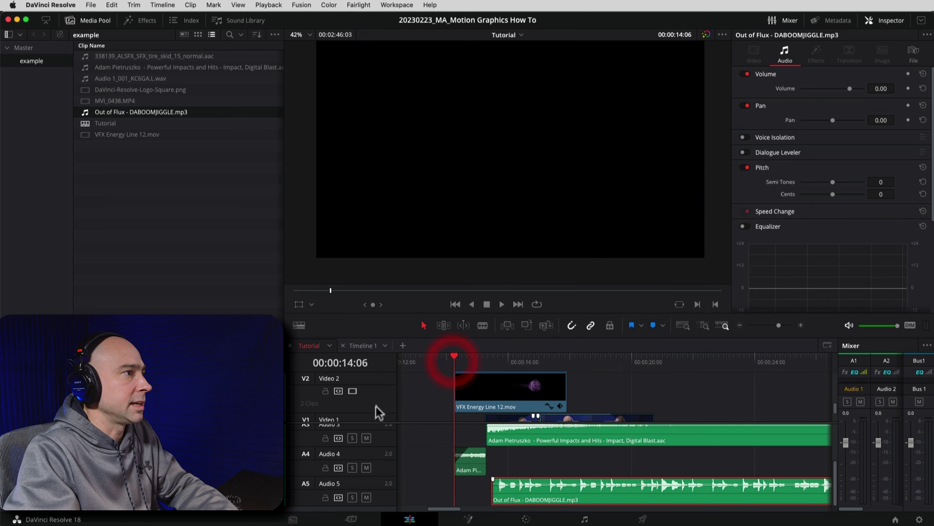
key(space)
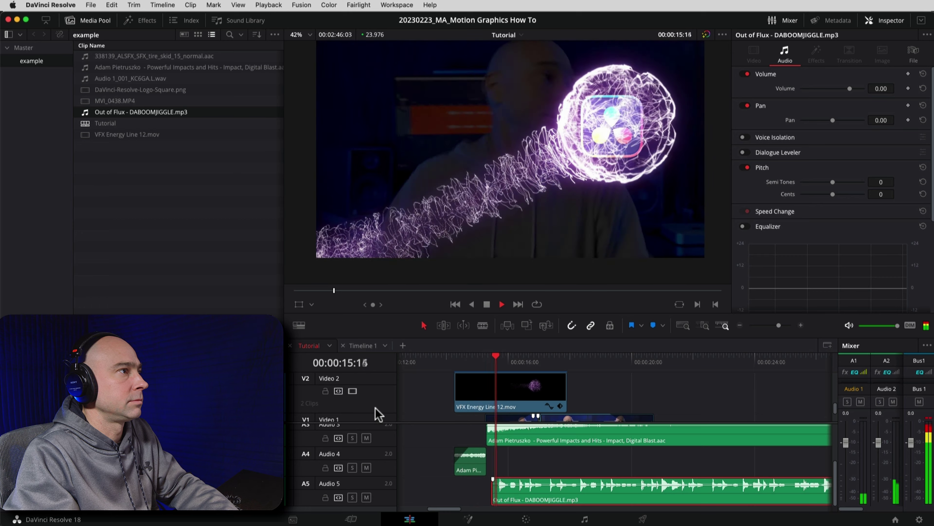
key(space)
Shift the music clip earlier to start at about 00:00:15:03, near the blast at 00:00:15:07, and return the playhead to 00:00:14:06.
click(487, 359)
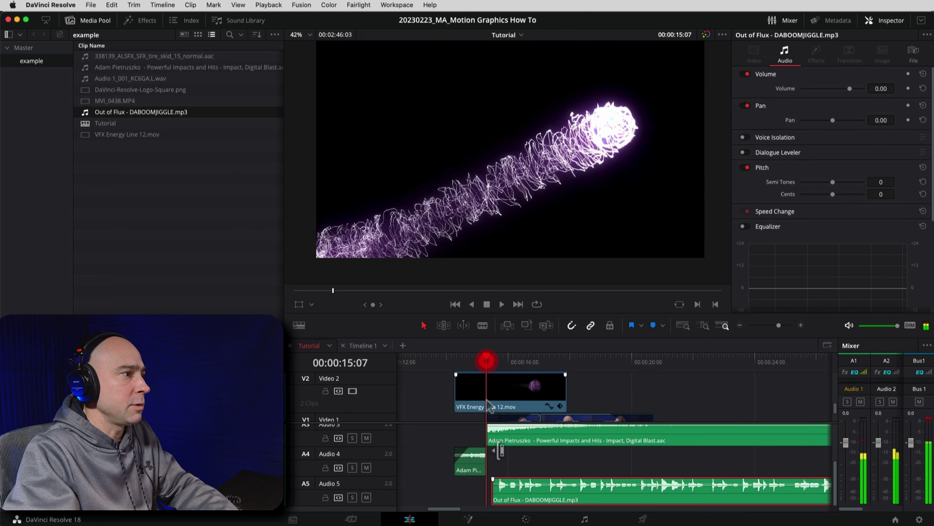
click(801, 325)
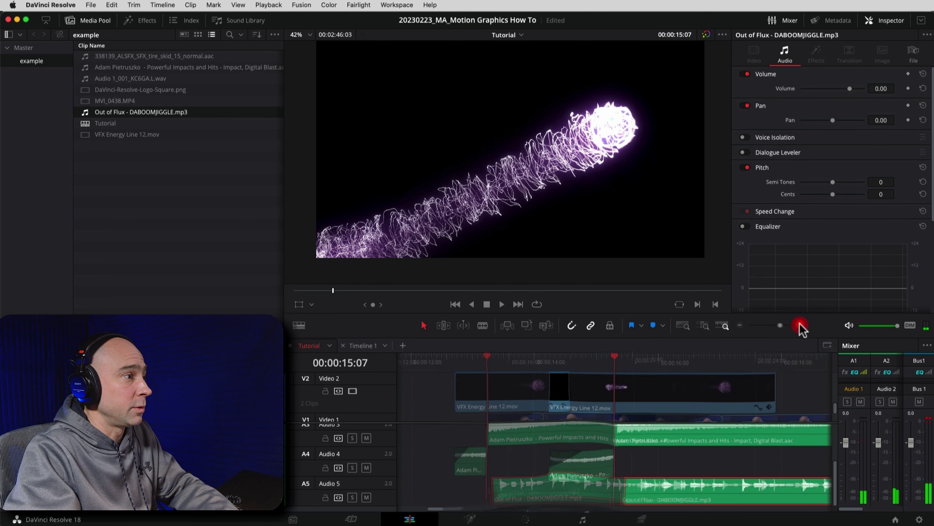
drag(683, 503, 645, 504)
click(486, 359)
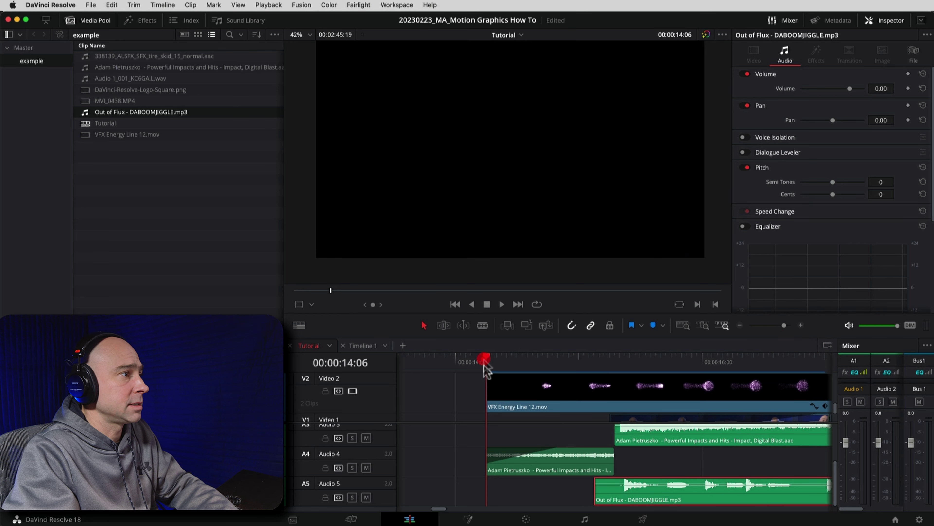
Play the sequence from 00:00:14:06, and solo Audio 1 to check the presenter's dialogue level by itself.
key(space)
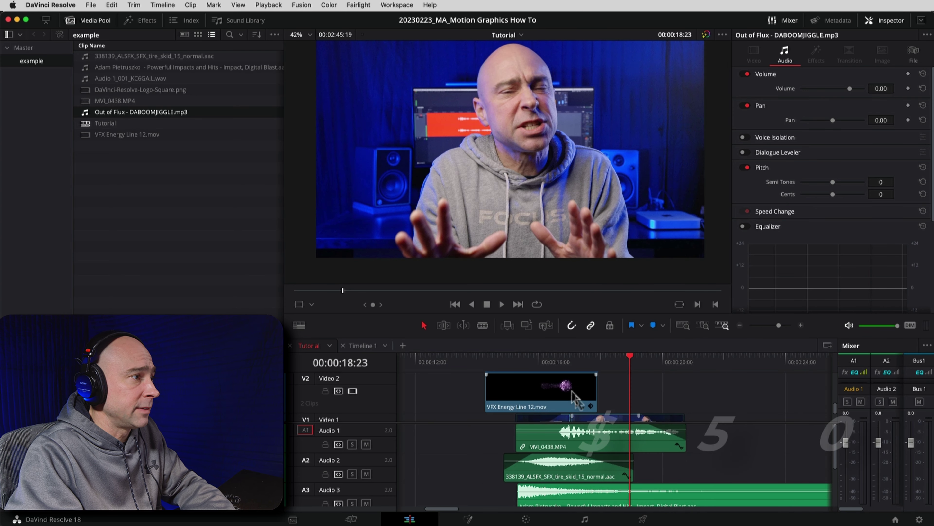
click(352, 444)
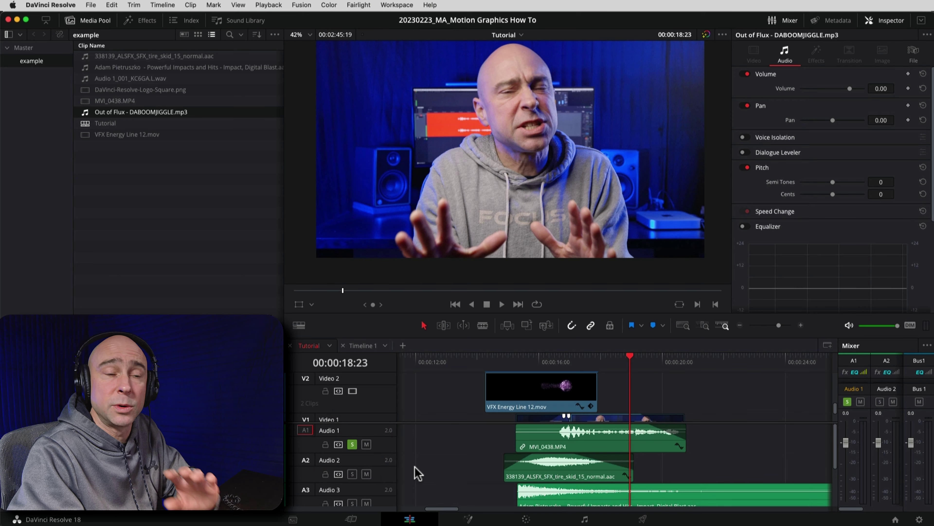
click(571, 361)
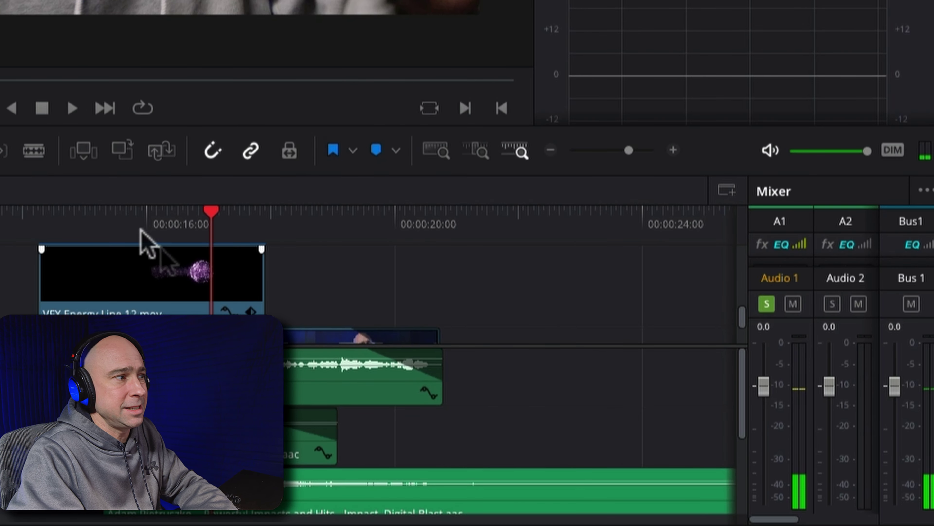
click(185, 216)
key(space)
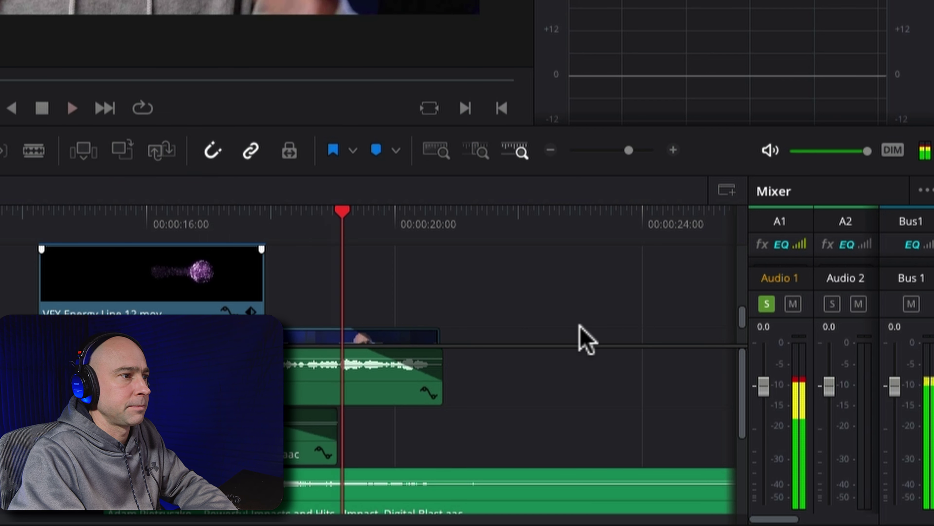
key(space)
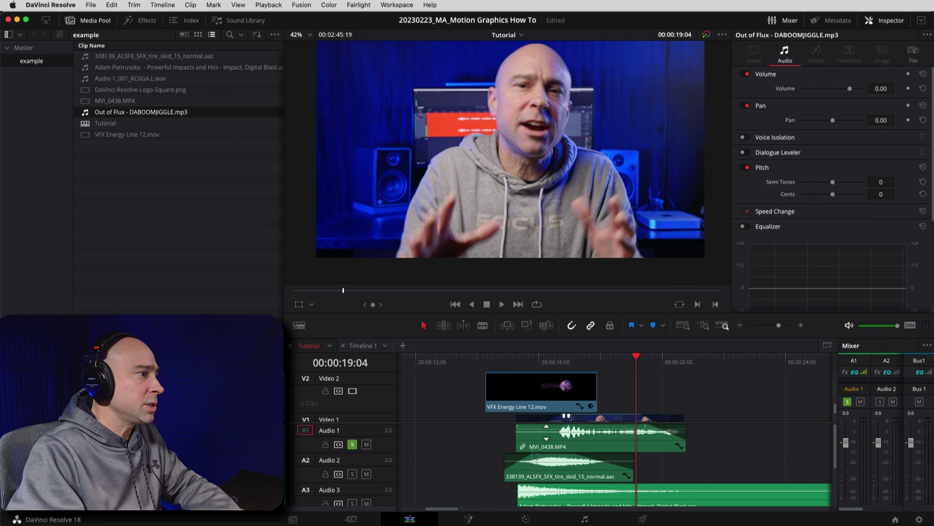
Solo Audio 2 alongside Audio 1 and play from near the start of the energy line to compare the tire skid with the dialogue.
click(352, 474)
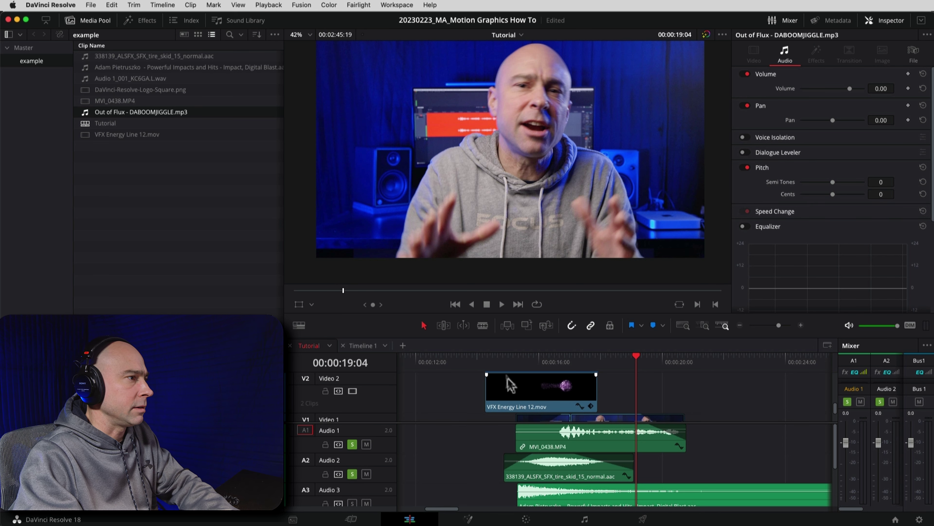
click(490, 362)
key(space)
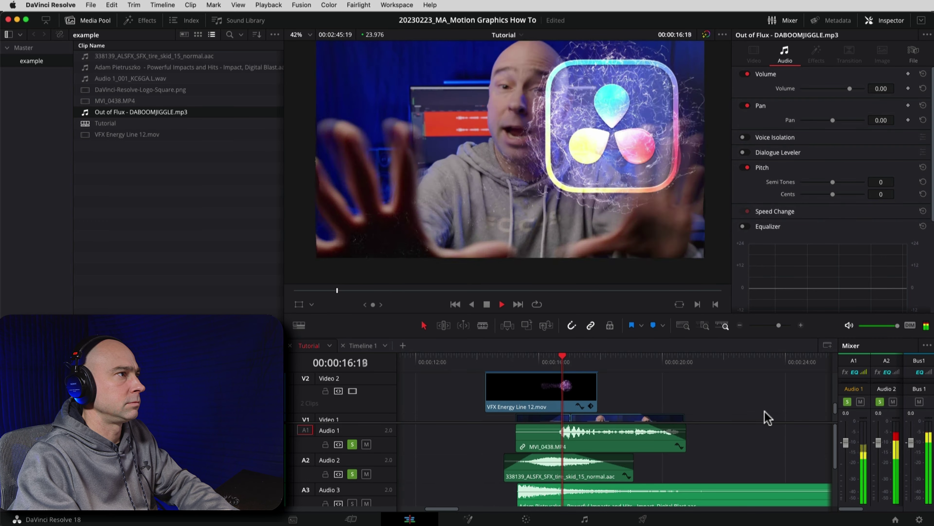
key(space)
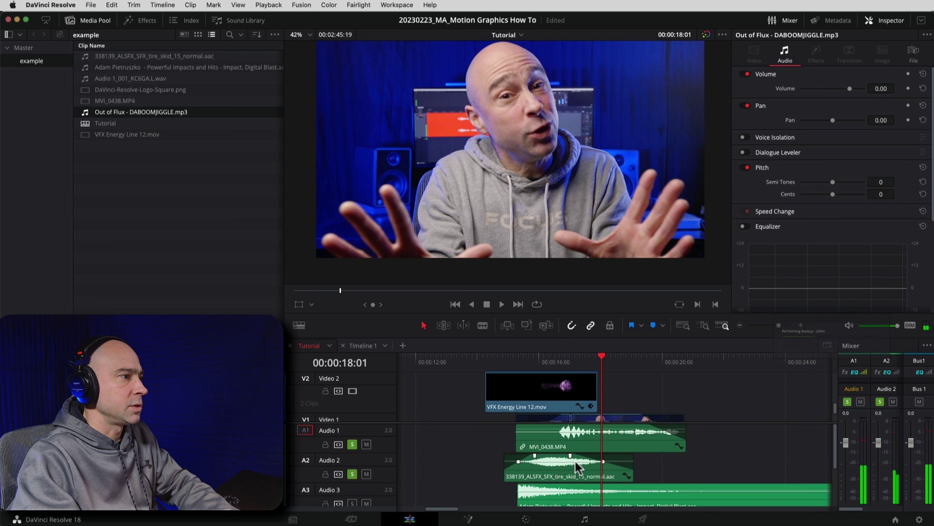
Lengthen the tire skid clip's fade-out slightly and replay the section to compare its level with the dialogue.
drag(571, 457, 559, 463)
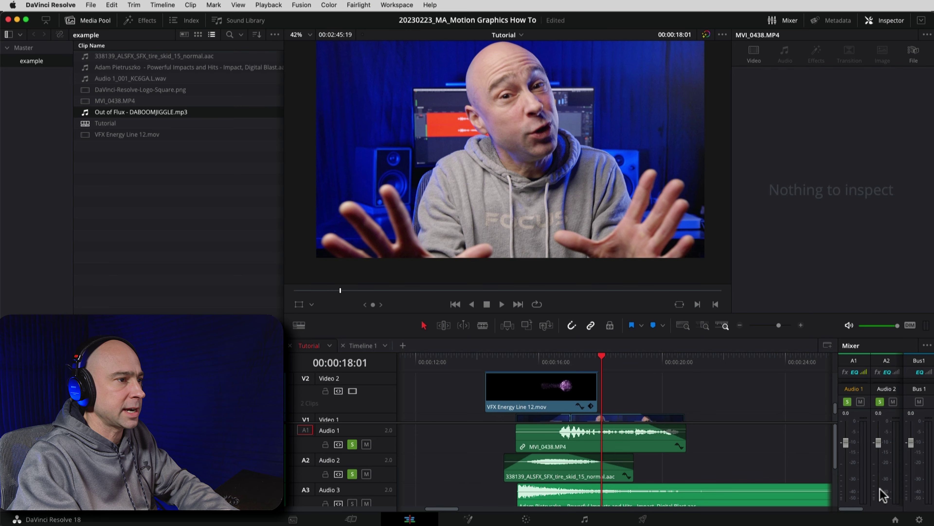
click(505, 364)
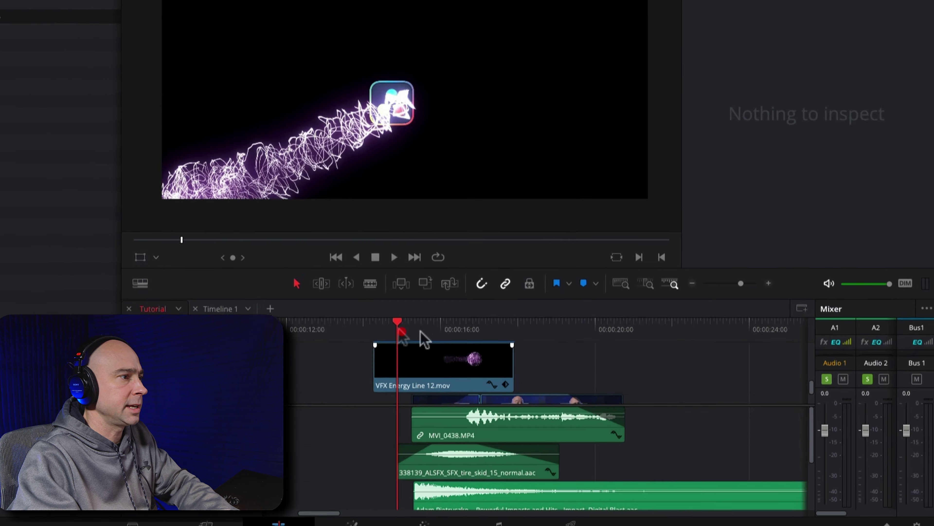
key(space)
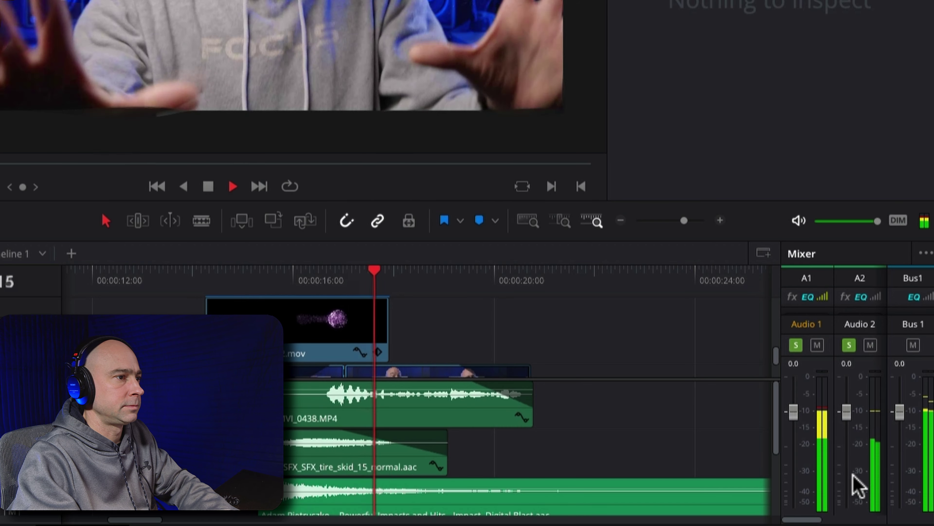
key(space)
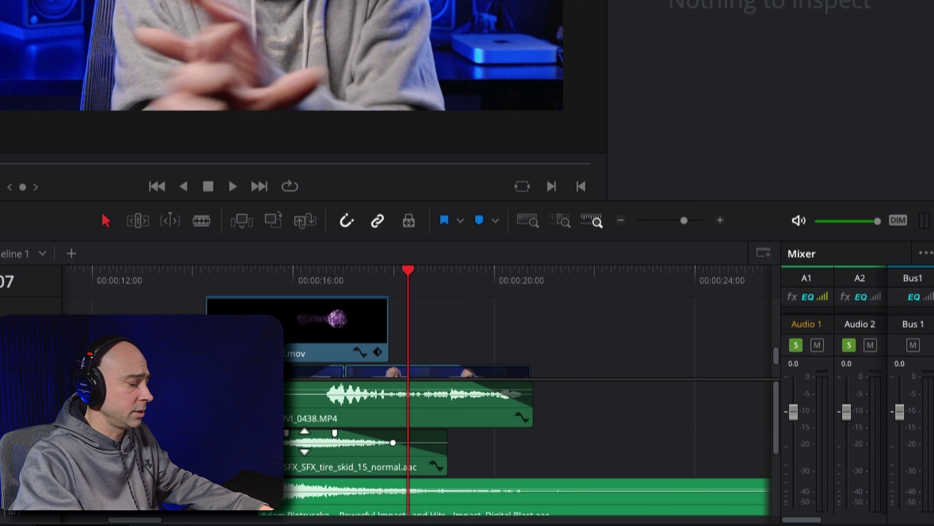
Lower the tire skid clip's volume to -8.03 dB and replay the section.
drag(304, 440, 305, 452)
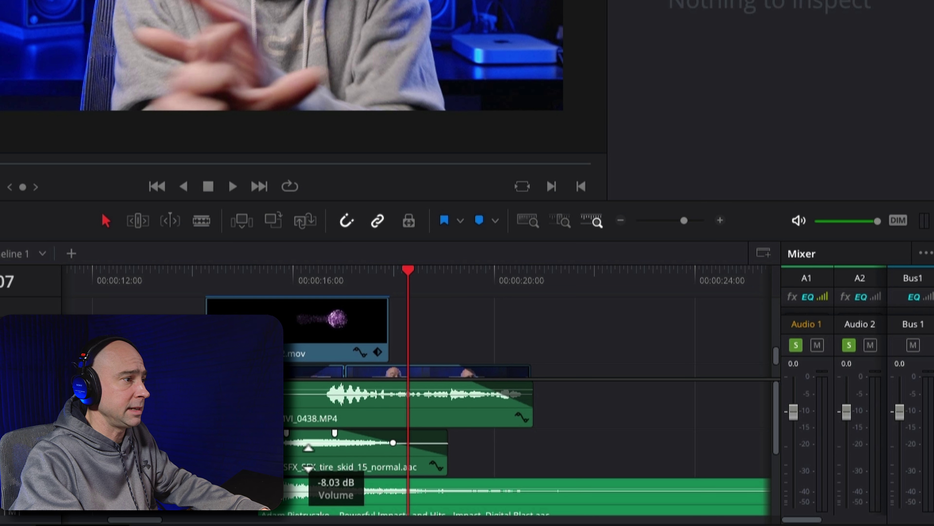
click(218, 274)
key(space)
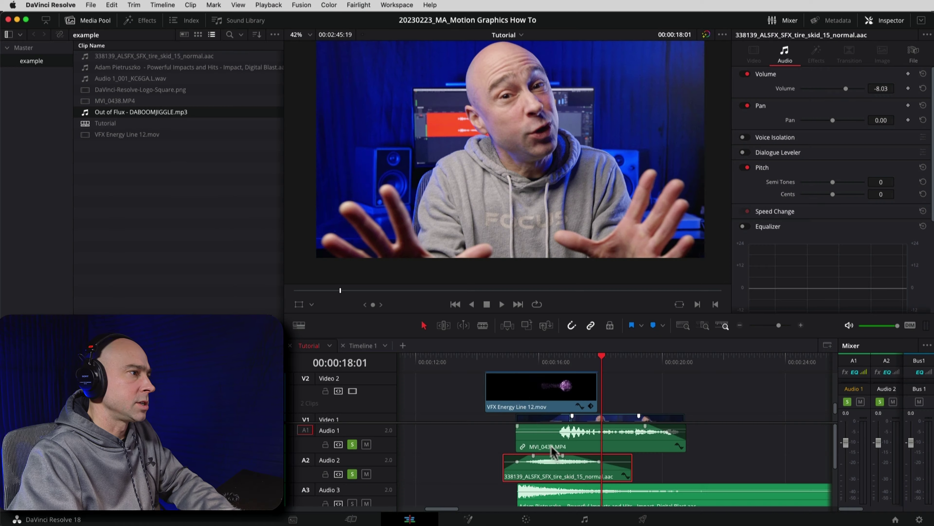
Replay the energy line section once more and reduce the tire skid clip's volume to -9.01 dB.
click(498, 363)
key(space)
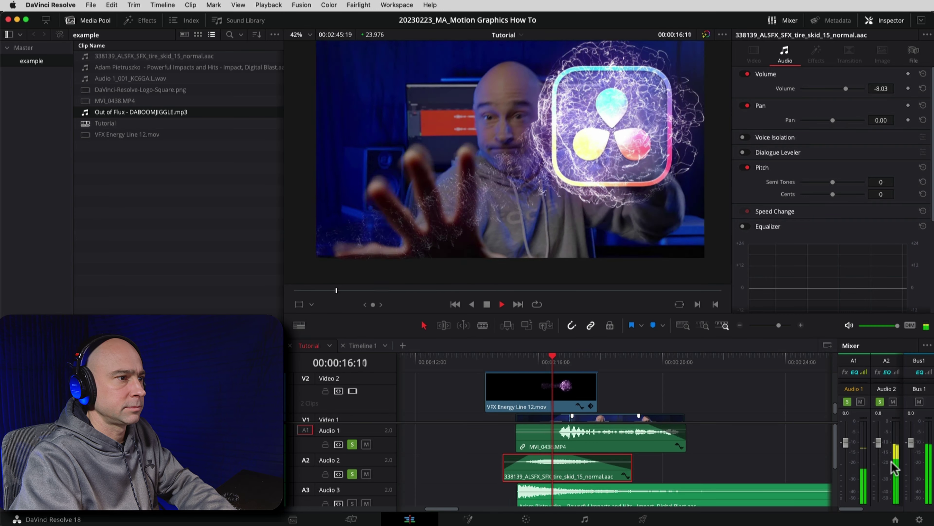
key(space)
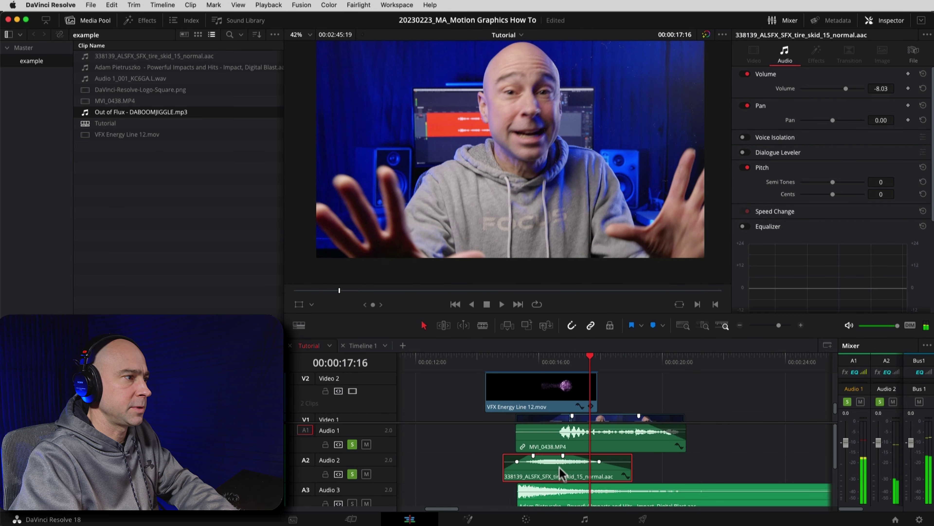
drag(558, 462, 558, 464)
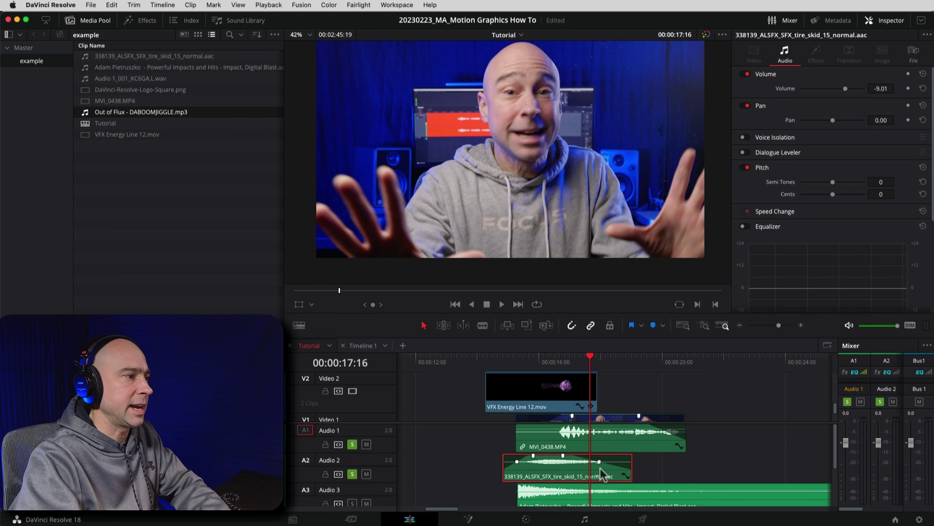
Move the short Impact, Digital Blast clip from Audio 4 up to Audio 3, directly before the long blast clip.
scroll(438, 489, down, 4)
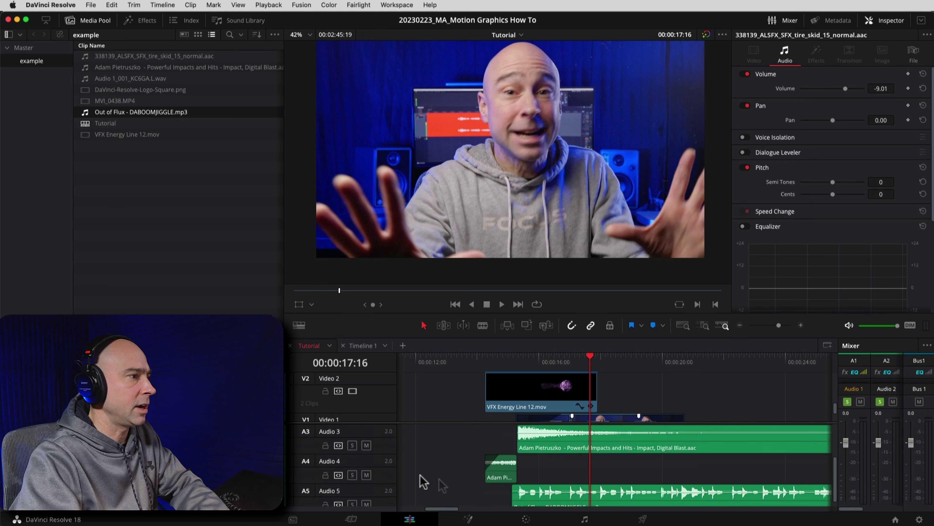
click(500, 478)
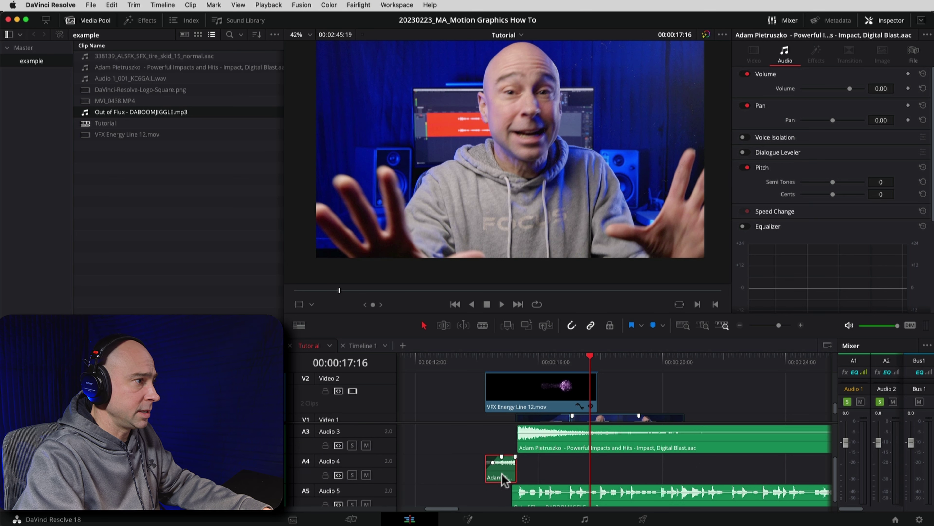
drag(502, 474, 502, 468)
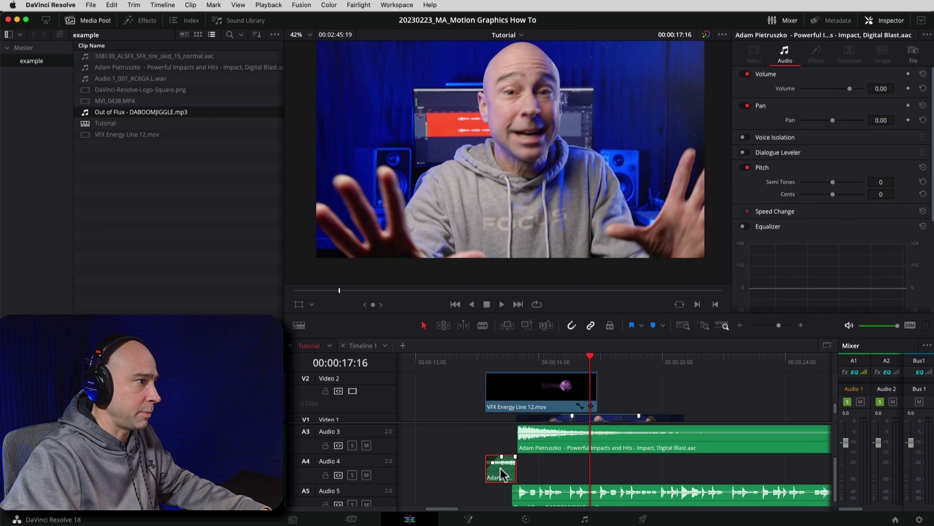
key(alt+Up)
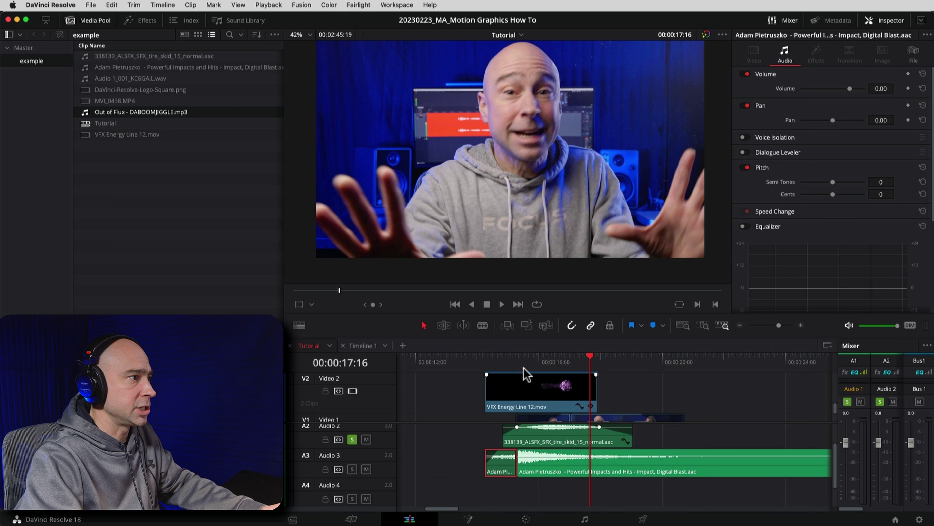
Solo Audio 3 as well and play from 00:00:14:06 to judge the blast against the dialogue.
click(484, 358)
click(352, 469)
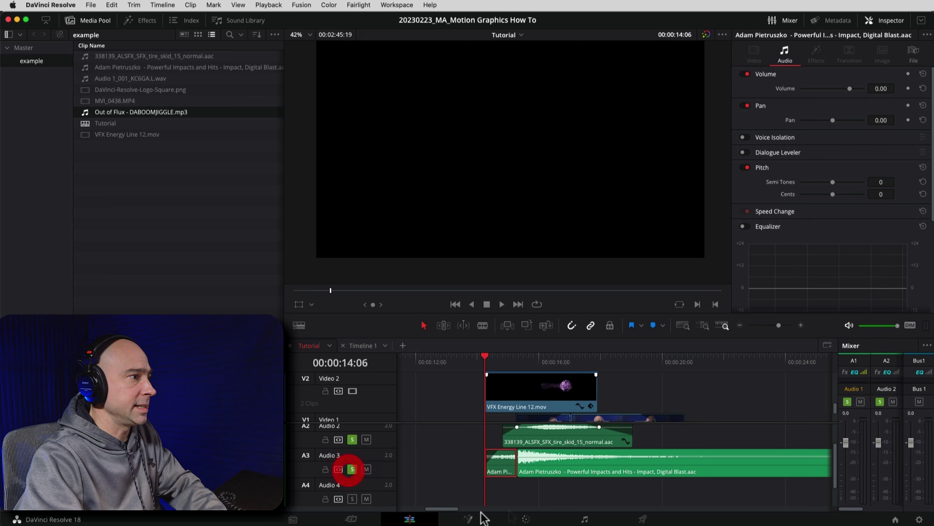
key(space)
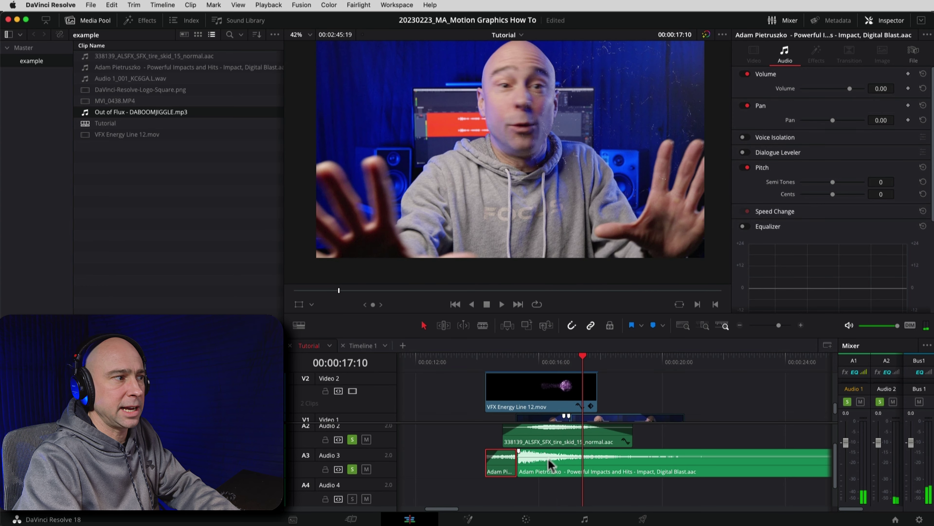
Lower the long Impact, Digital Blast clip's volume and replay from 00:00:14:06 with the mixer widened to show Audio 3.
drag(549, 456, 549, 472)
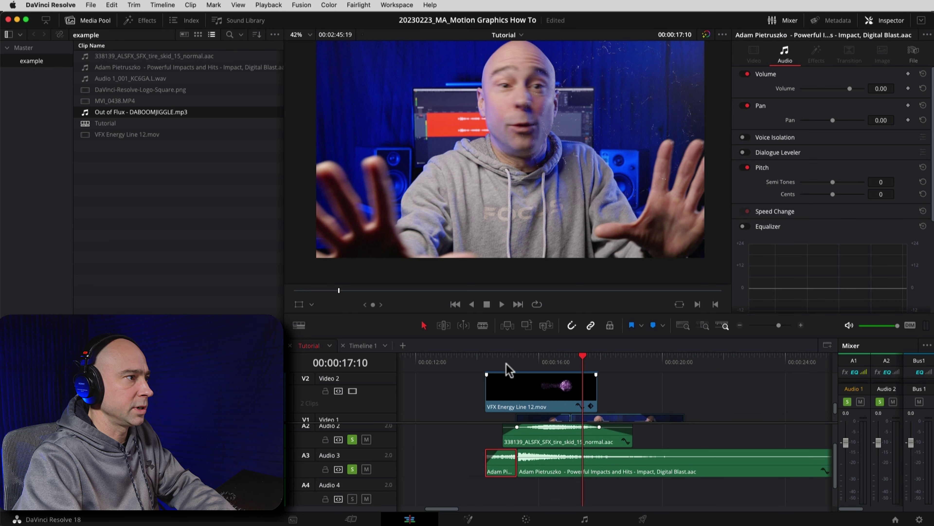
click(485, 362)
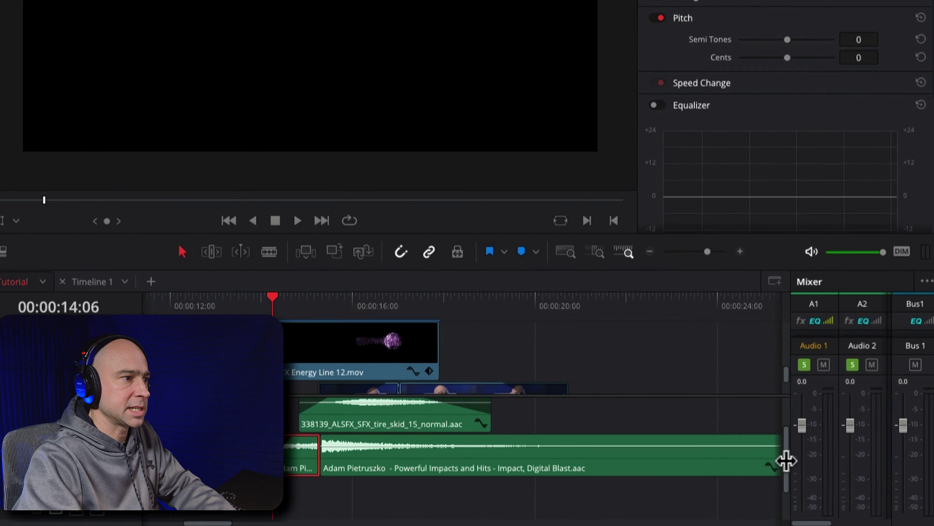
drag(834, 466, 808, 466)
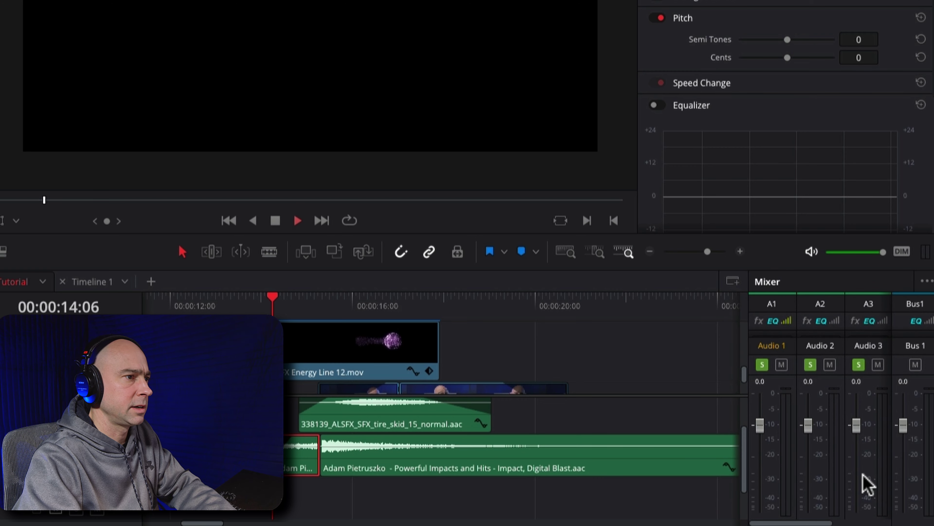
key(space)
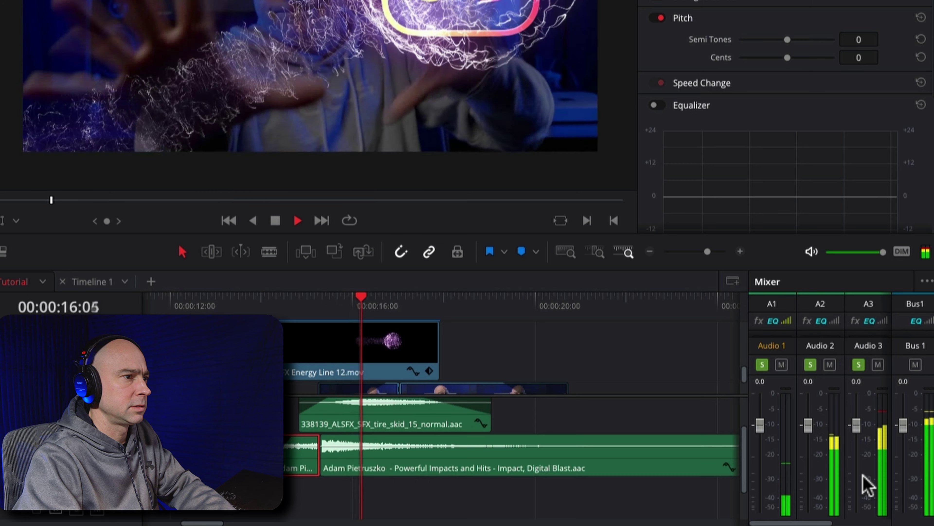
key(space)
Reduce the long blast clip's volume a little further and check the mix from 00:00:14:06.
drag(364, 444, 360, 472)
click(272, 298)
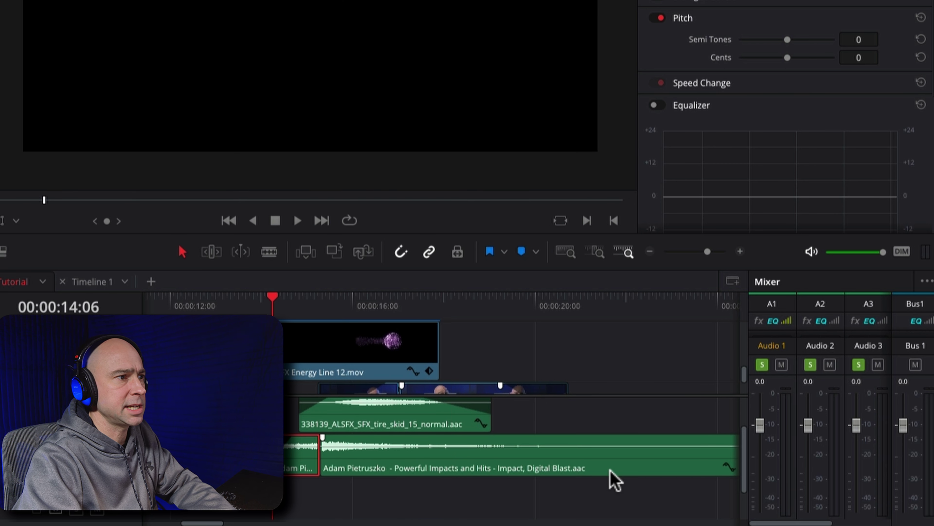
key(space)
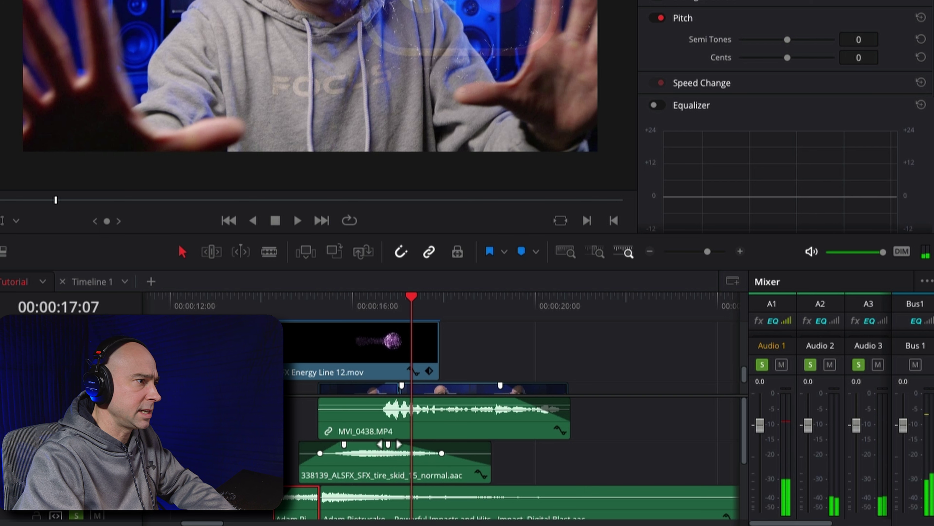
Start the tire skid clip's fade-out earlier and play the three soloed tracks from 00:00:14:06.
drag(389, 445, 370, 460)
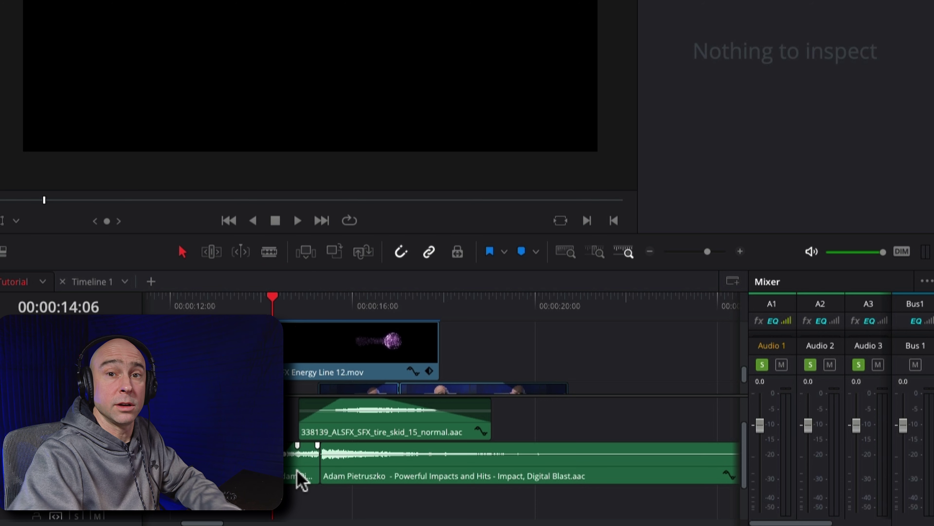
key(space)
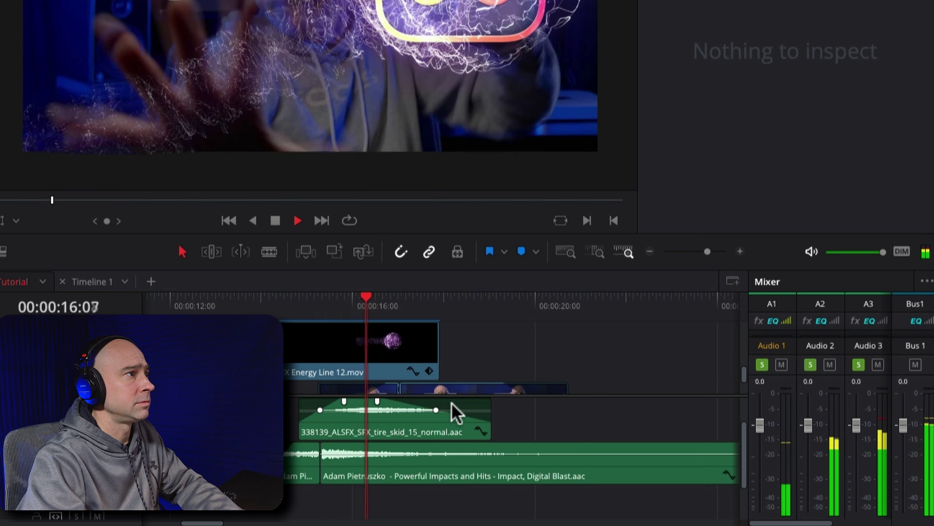
key(space)
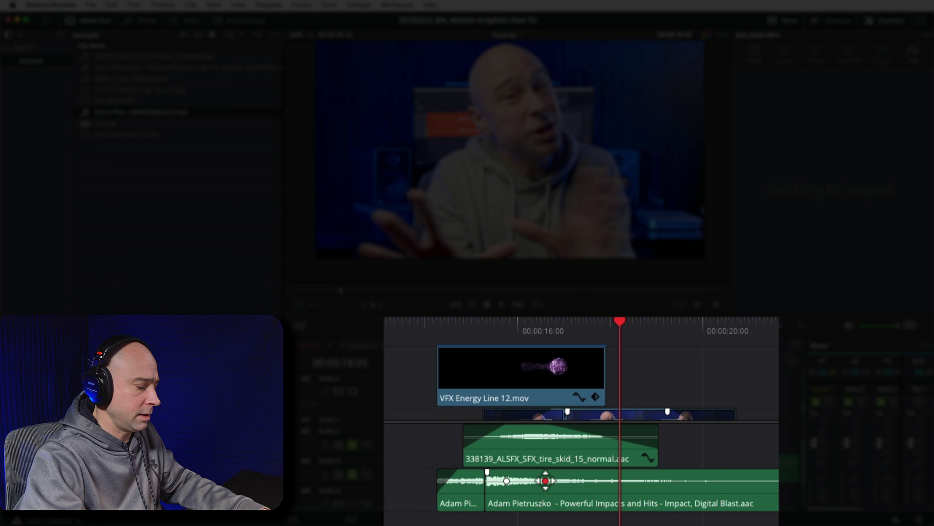
Lower the second volume keyframe on the long Impact, Digital Blast clip and replay from the start of the energy line.
drag(565, 480, 567, 486)
click(546, 482)
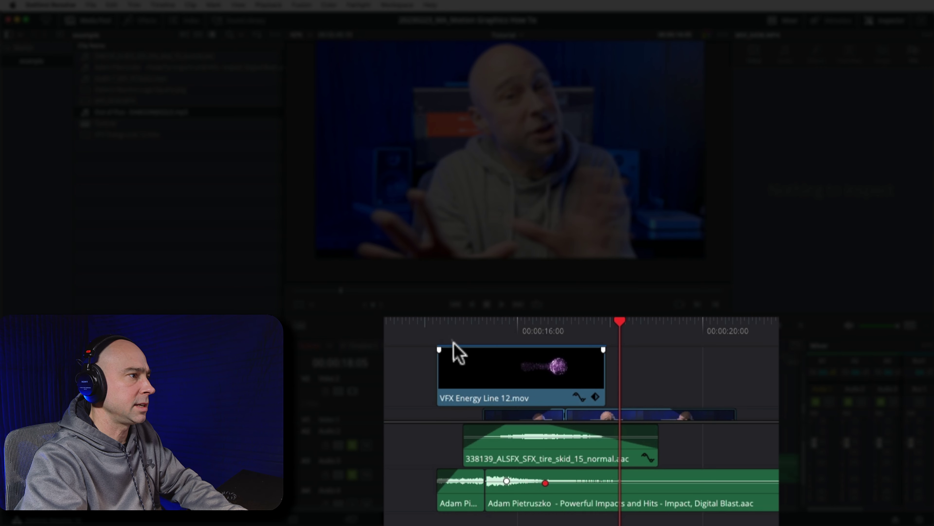
click(435, 329)
key(space)
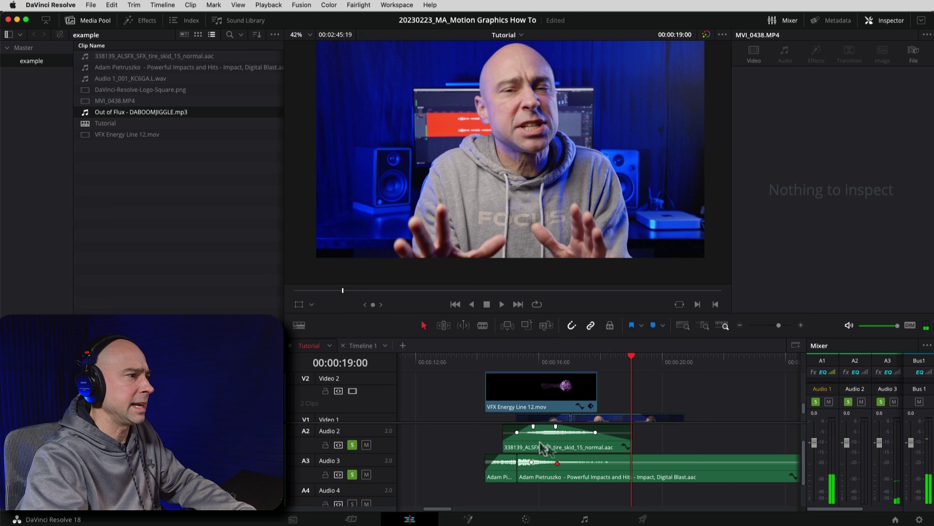
scroll(577, 475, down, 3)
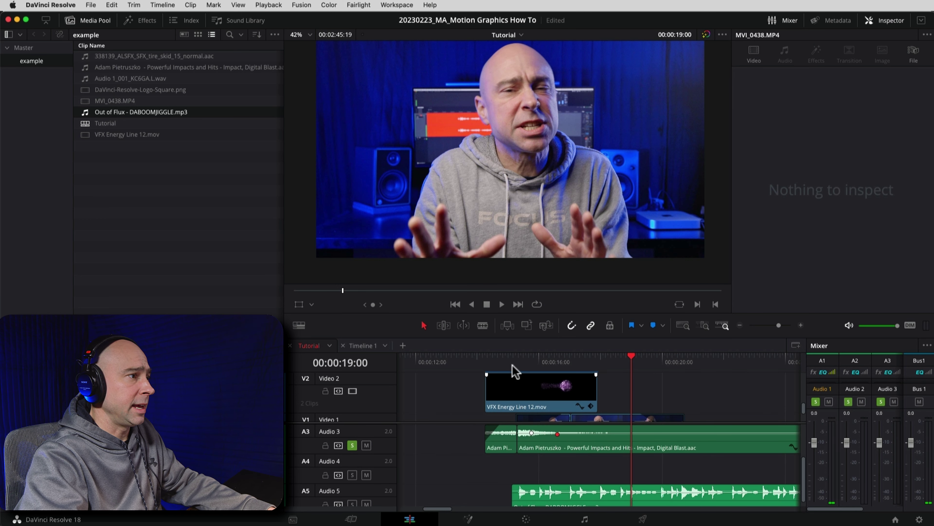
Select the Out of Flux - DABOOMJIGGLE.mp3 clip on Audio 5, turn off solo on all audio tracks and play the full mix from 00:00:14:06.
click(511, 357)
click(578, 493)
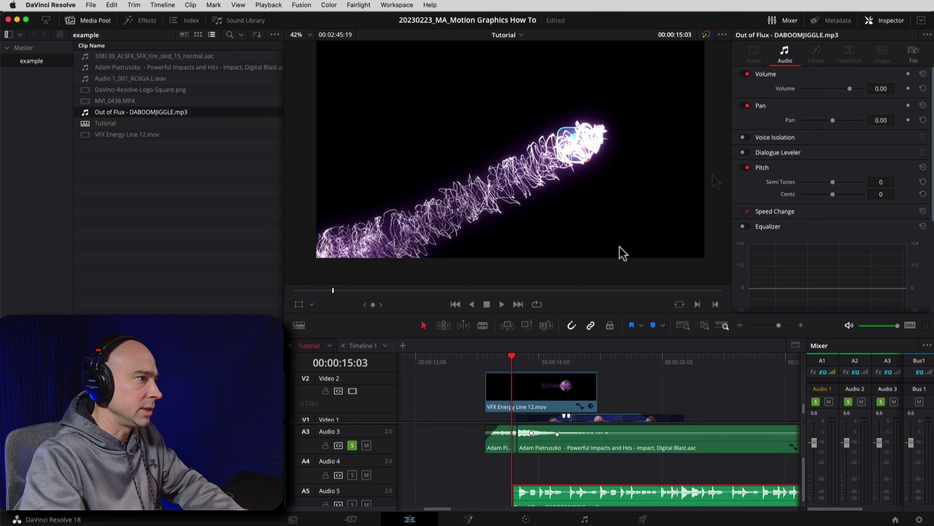
click(485, 359)
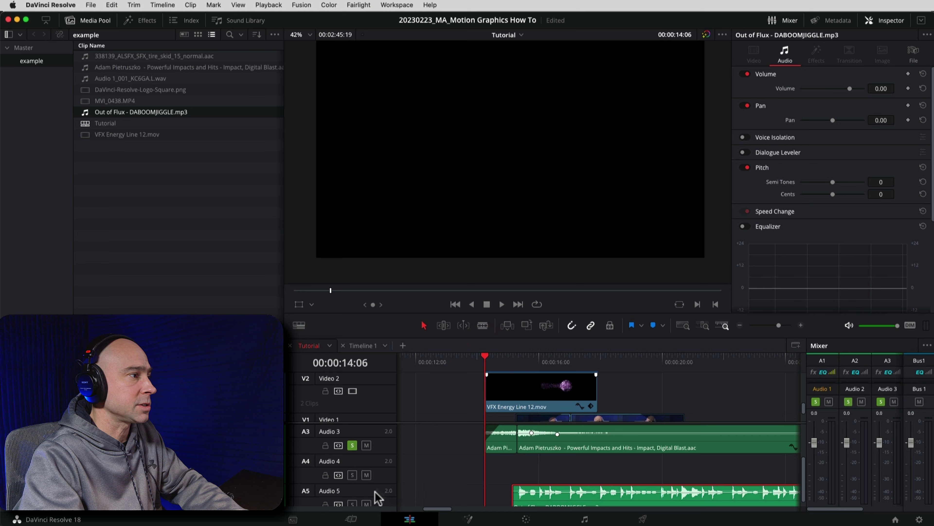
scroll(381, 497, down, 1)
click(352, 497)
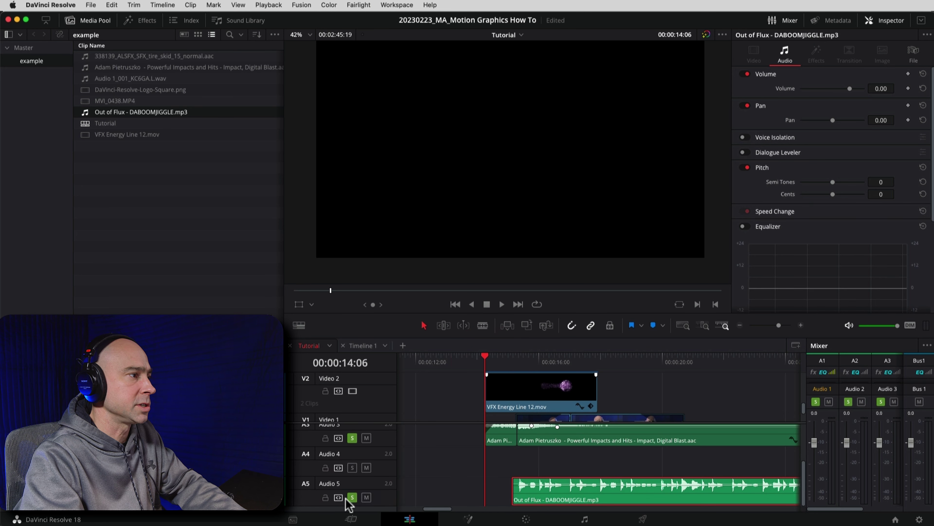
click(352, 438)
scroll(354, 441, up, 1)
click(352, 446)
scroll(353, 453, down, 1)
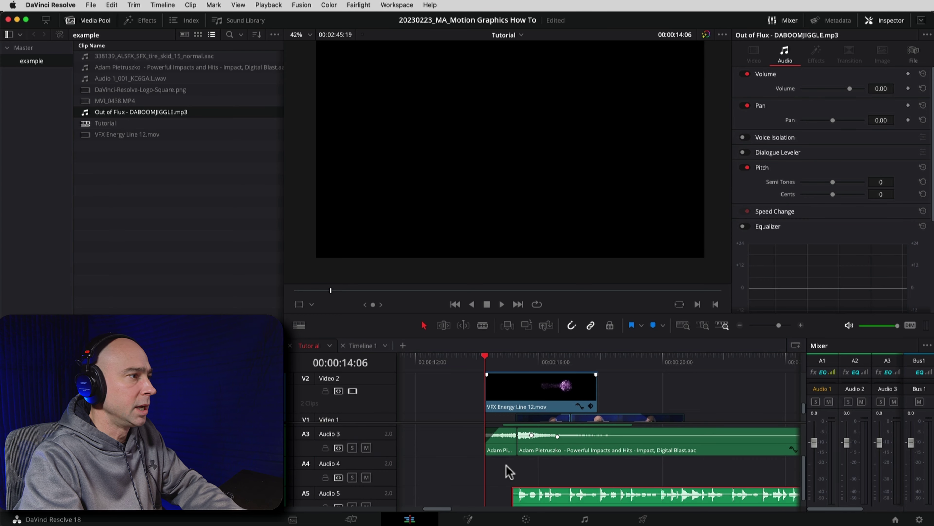
key(space)
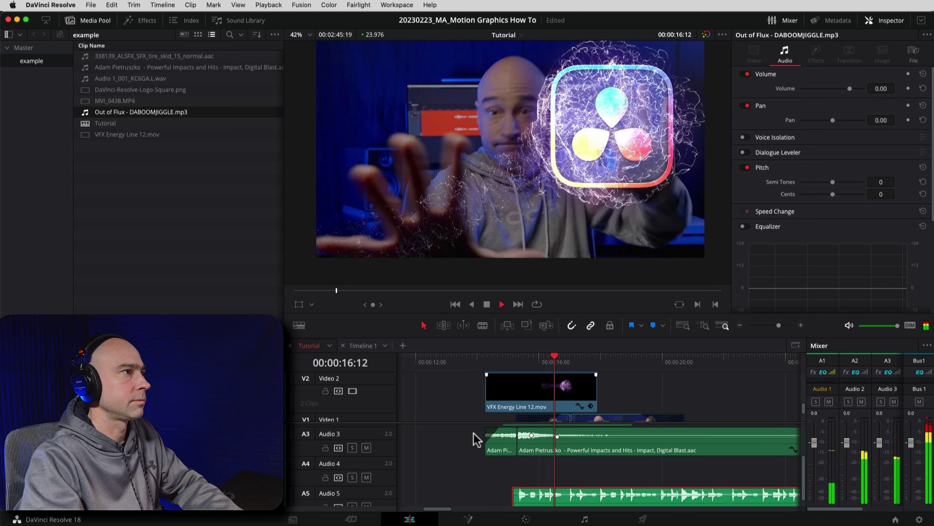
key(space)
Add two volume keyframes to the music clip around 00:00:16:15 and lower the level from the second one onward to -16.12 dB.
click(547, 360)
key(space)
key(Left)
key(Left)
key(Left)
key(Left)
key(Left)
key(Left)
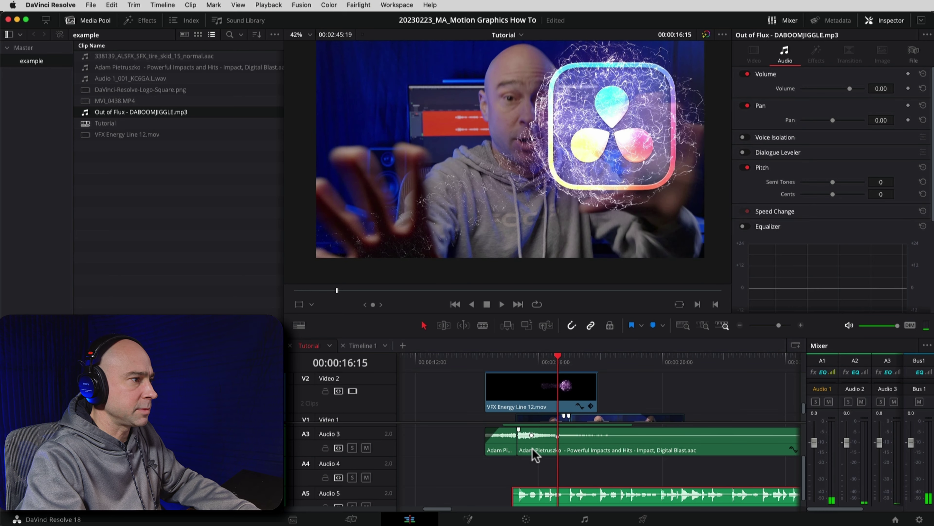
scroll(535, 454, down, 2)
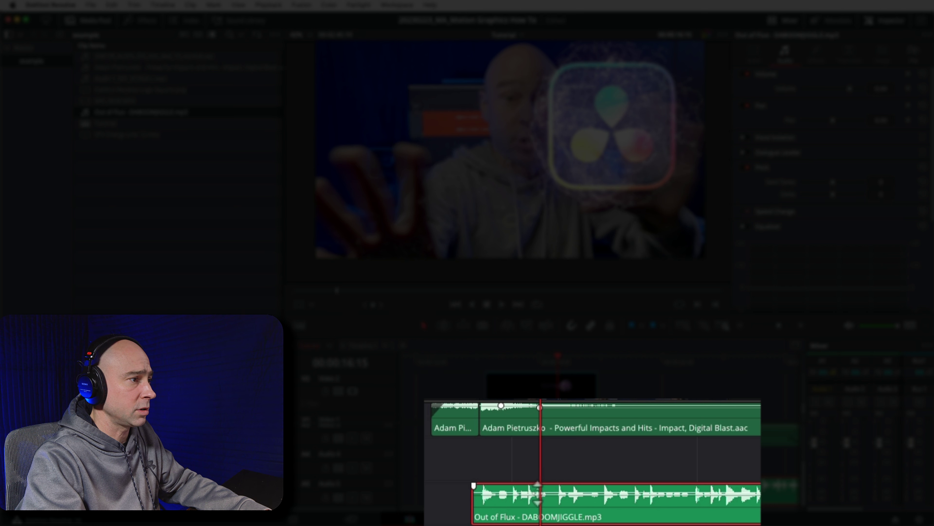
alt+click(539, 493)
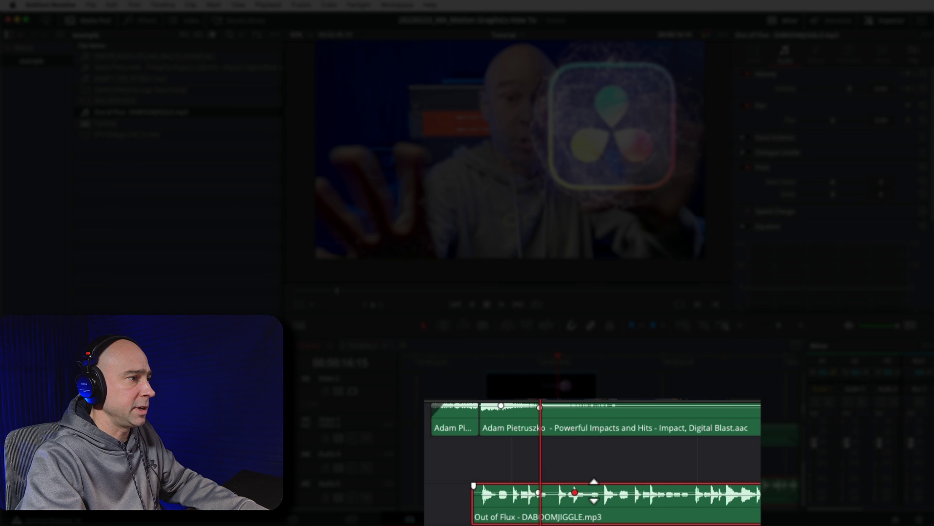
drag(593, 491, 593, 491)
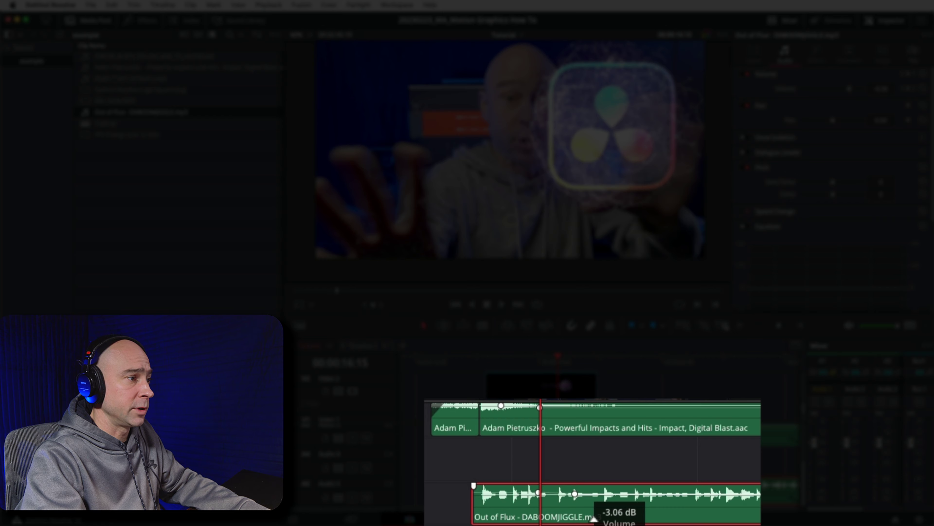
drag(594, 512, 592, 516)
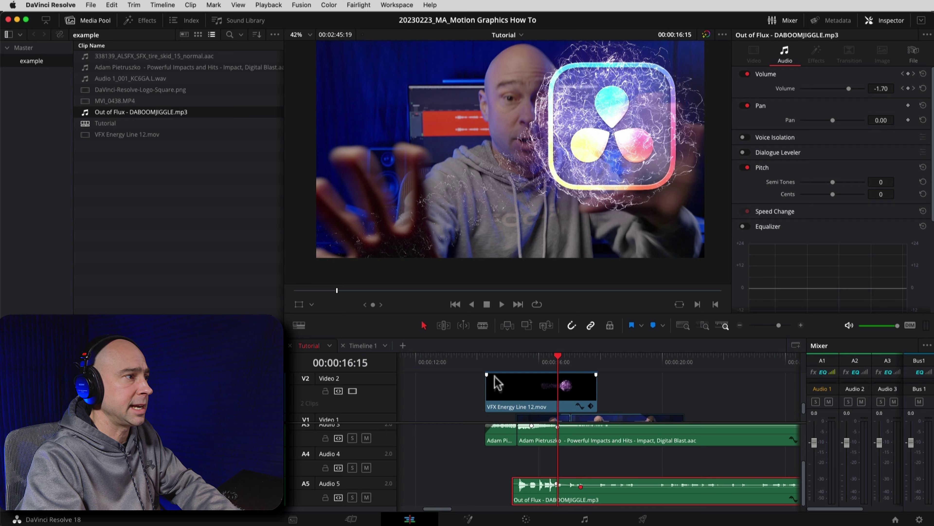
Play the full mix from 00:00:14:06 to check the ducked music against the dialogue.
click(484, 364)
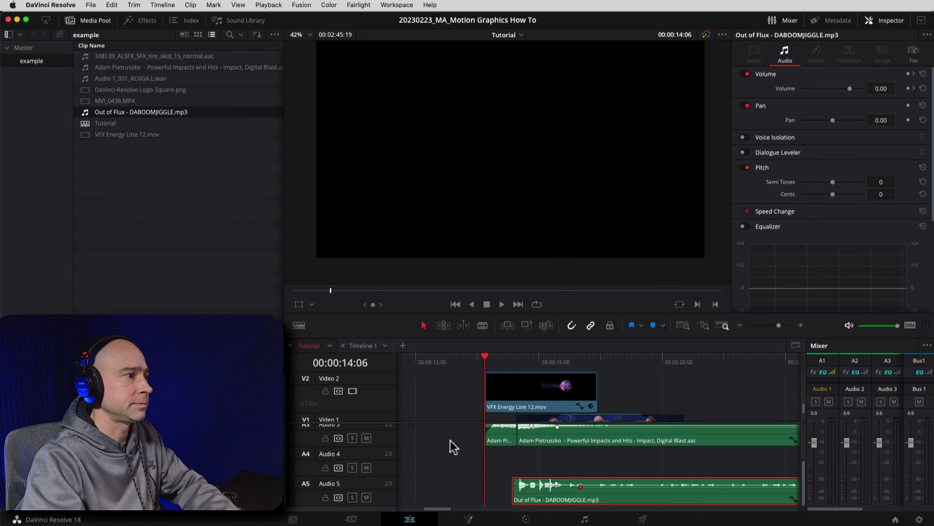
key(space)
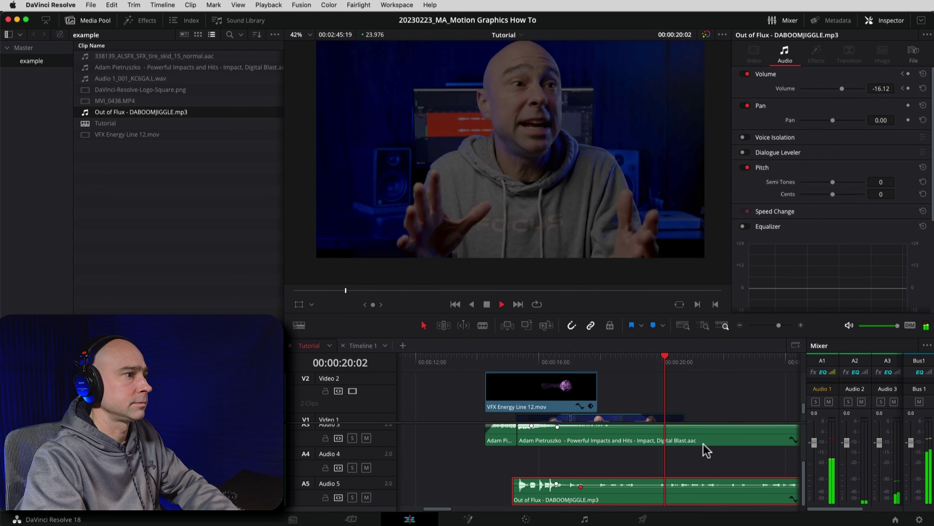
key(space)
Raise the music clip's level after its second keyframe to -12.19 dB and replay from 00:00:14:06.
click(662, 486)
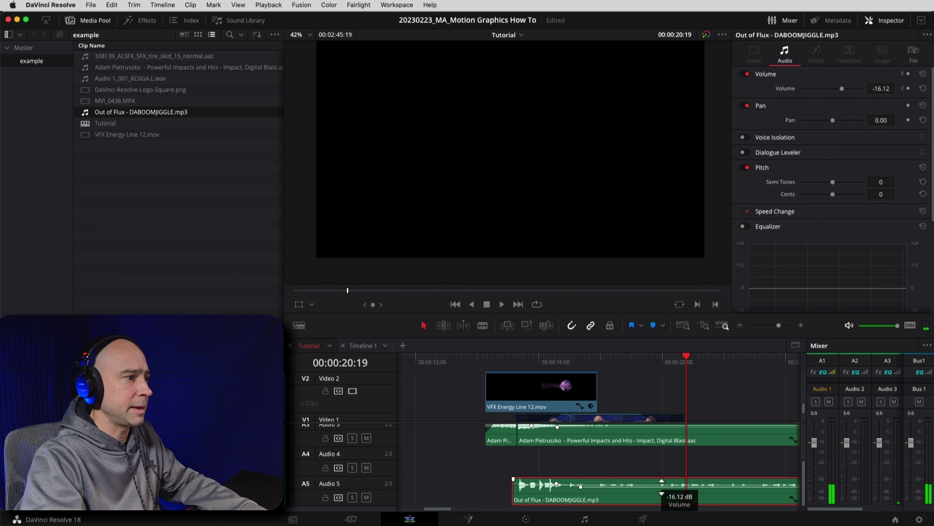
drag(661, 477, 661, 457)
click(485, 359)
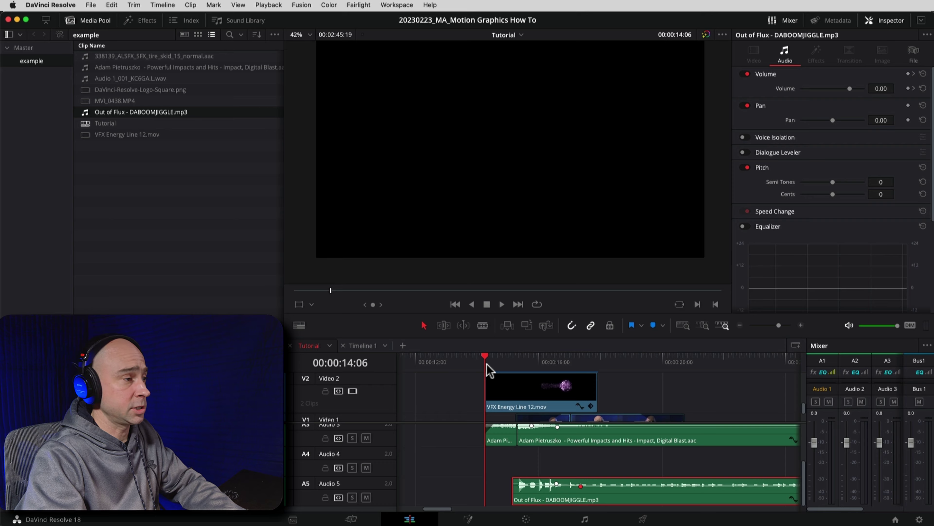
key(space)
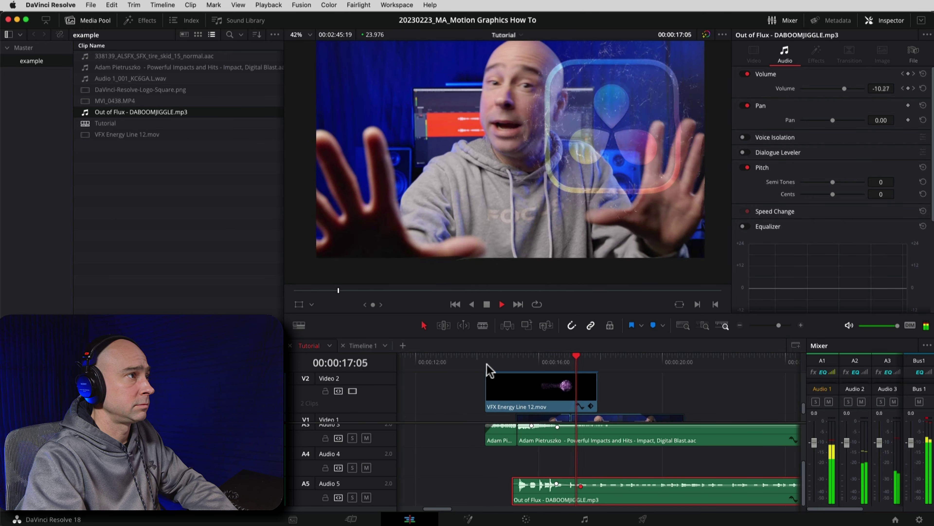
key(space)
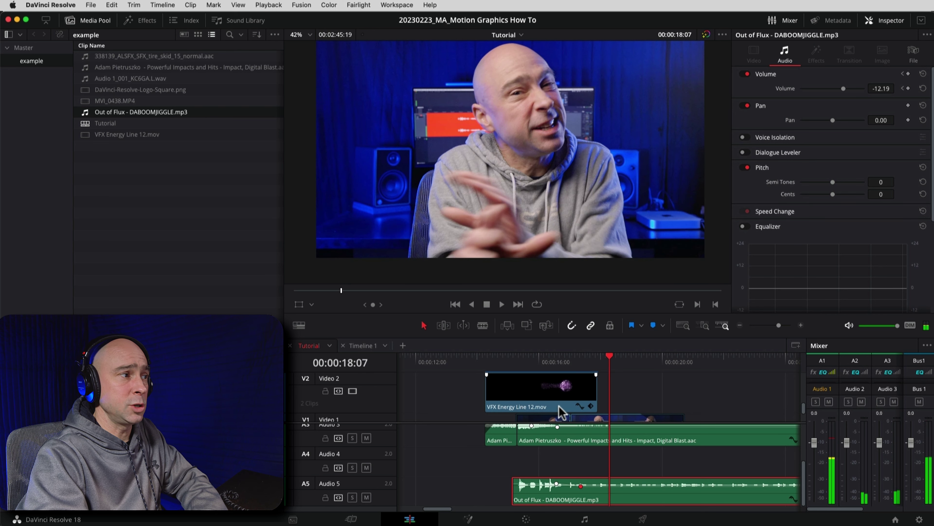
Apply the Directional Blur effect from Open FX to the DaVinci-Resolve-Logo-Square.png clip on Video 3.
scroll(557, 411, up, 3)
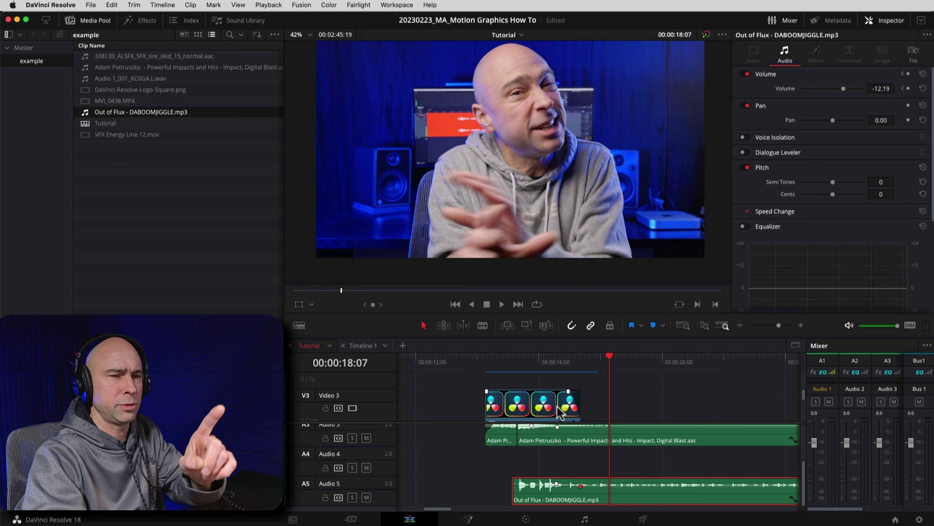
click(514, 415)
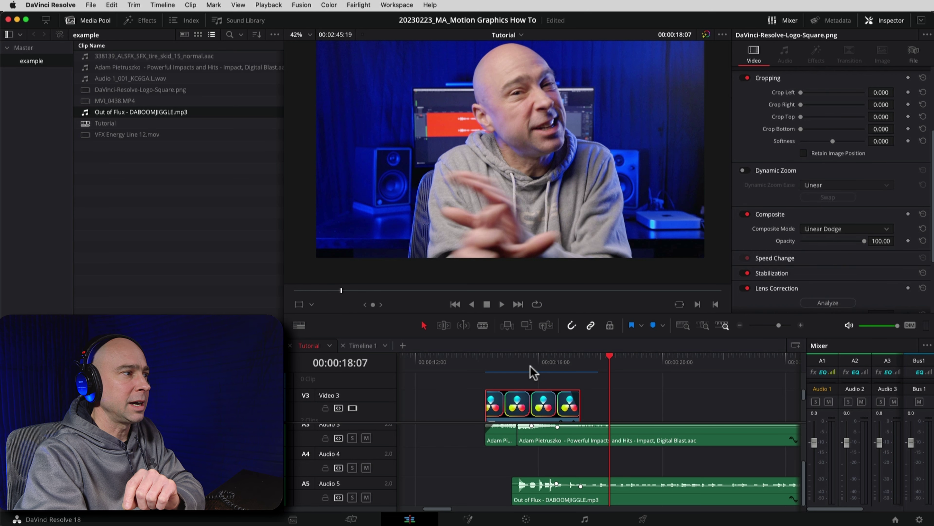
click(531, 366)
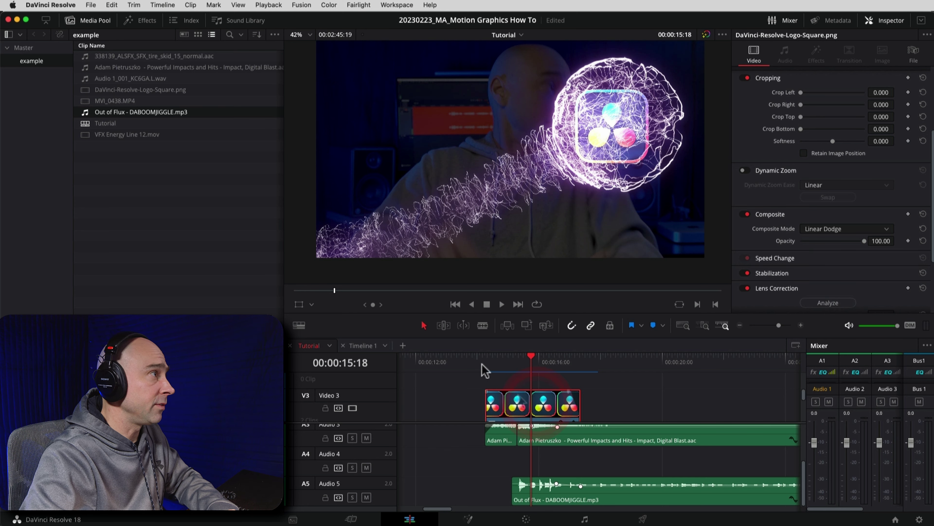
click(95, 23)
click(148, 23)
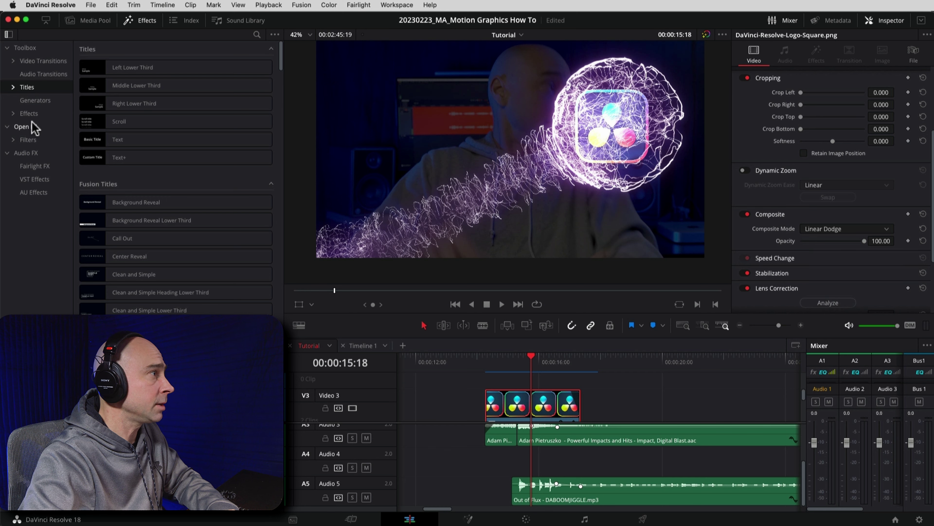
click(27, 127)
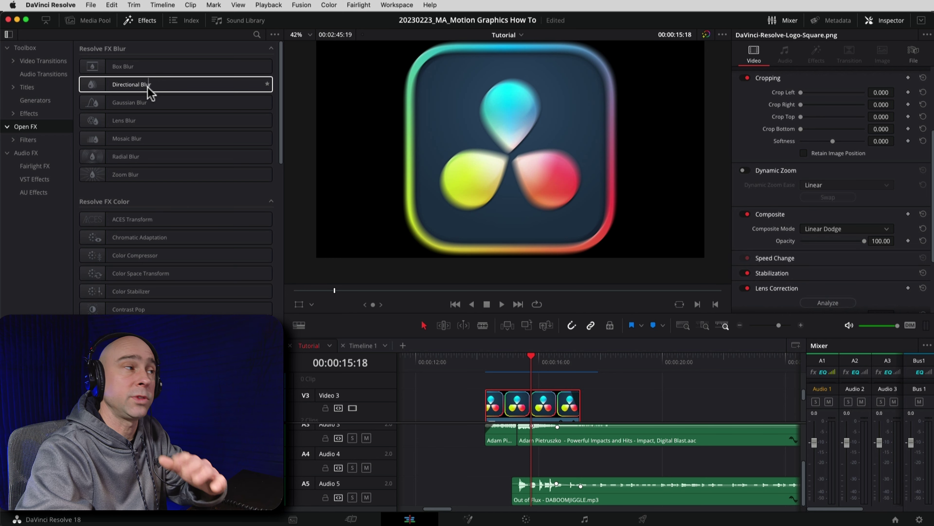
drag(137, 92, 525, 407)
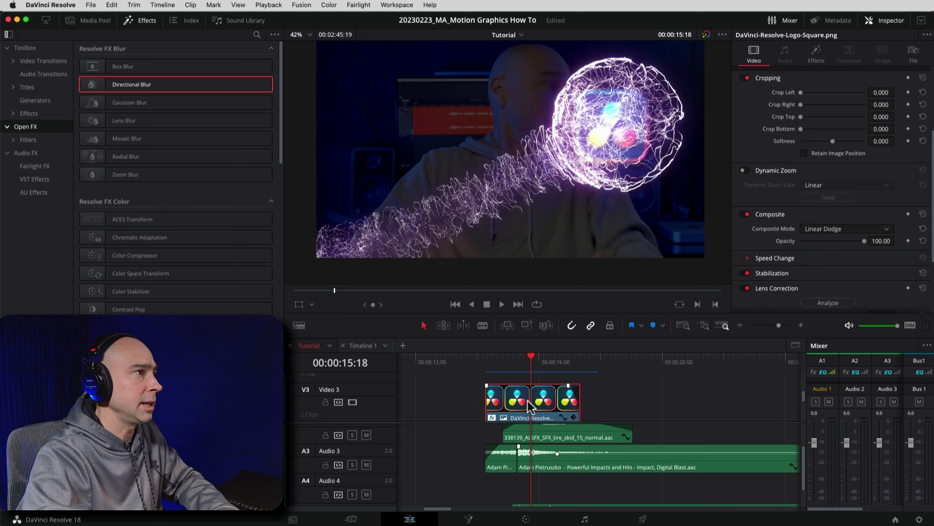
Disable the Video 2 and Video 1 tracks to isolate the logo in the viewer.
scroll(355, 405, down, 2)
click(353, 419)
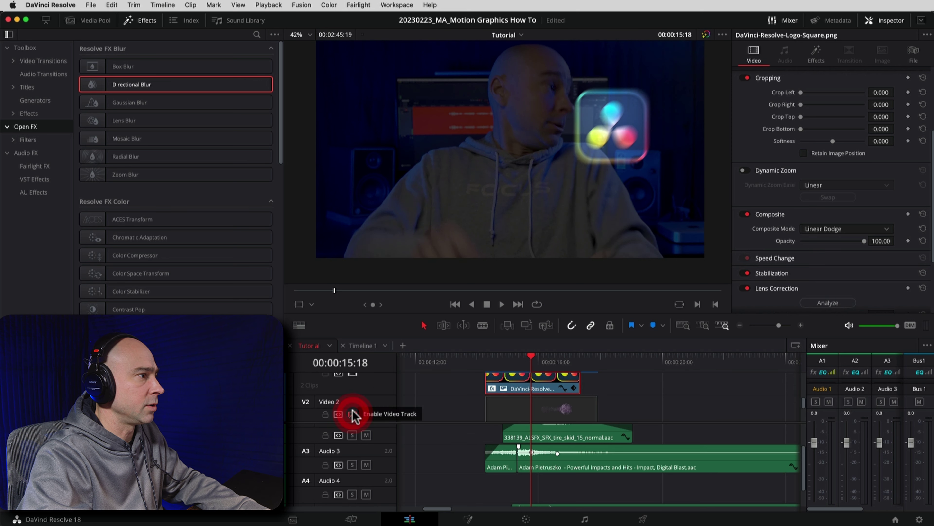
scroll(353, 416, down, 2)
click(352, 400)
scroll(354, 407, up, 4)
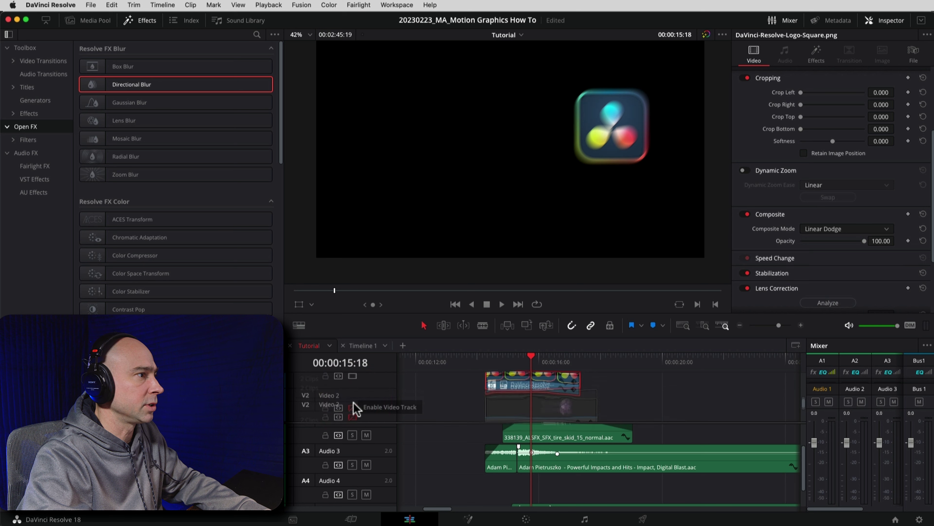
Park the playhead at 00:00:15:08 and set the logo's Directional Blur strength to 0.380.
click(502, 364)
drag(497, 365, 522, 354)
key(Right)
key(Right)
key(Left)
key(Left)
key(Left)
key(Left)
key(Right)
key(Right)
key(Right)
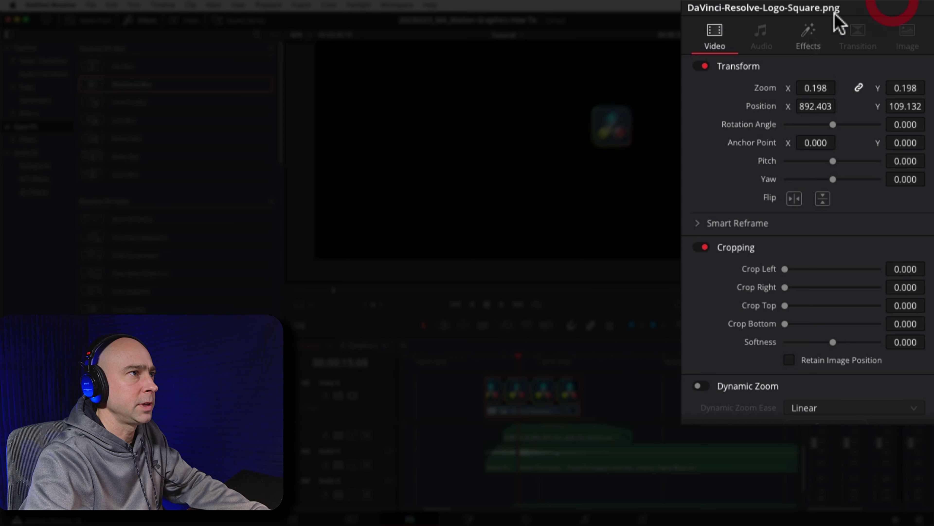
click(809, 36)
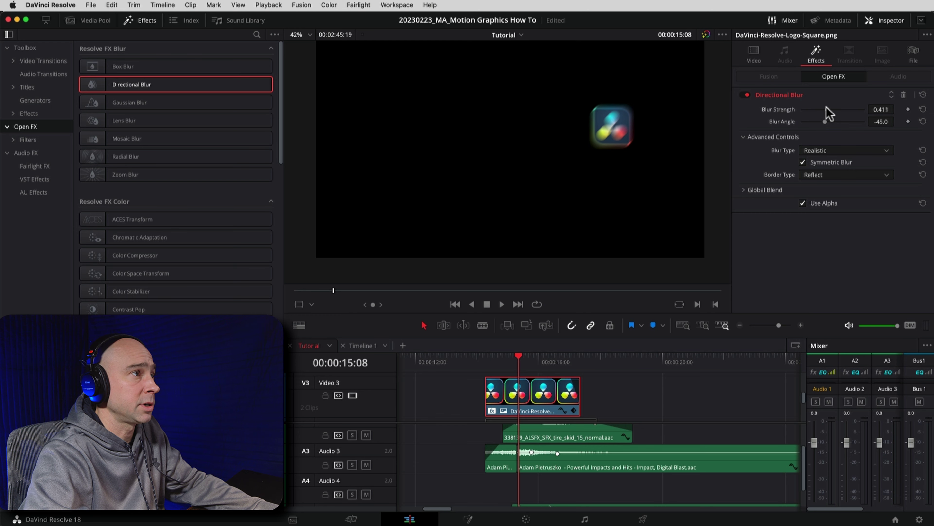
click(825, 108)
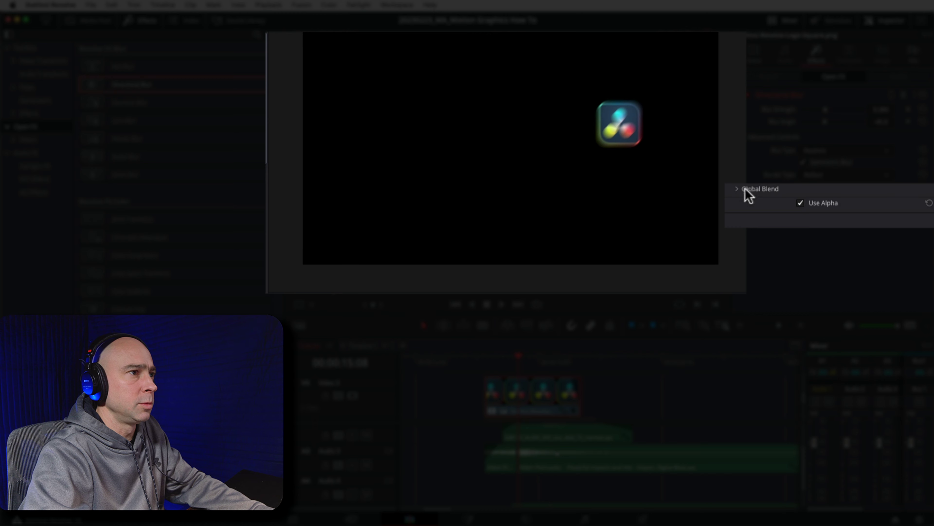
Keyframe the Directional Blur's Global Blend at 1.000 at 00:00:15:08 and bring it to 0.000 two frames further on.
click(746, 190)
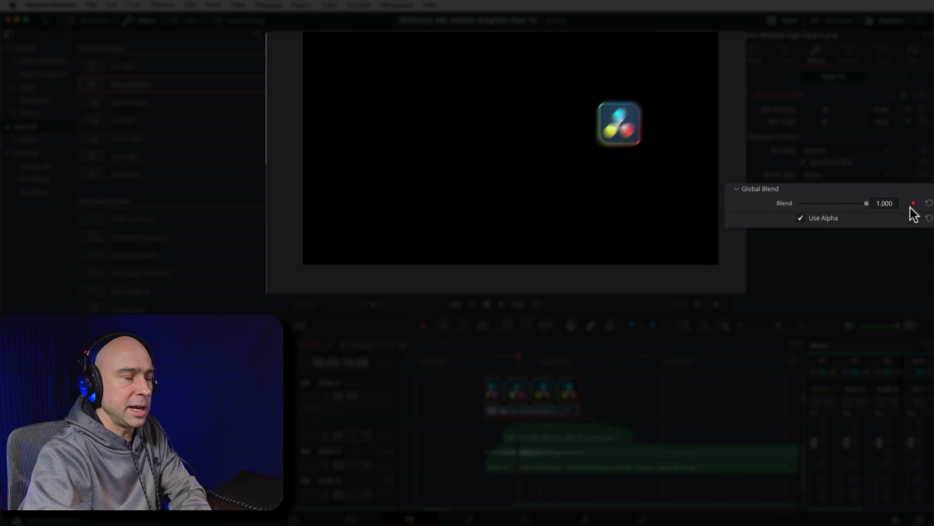
key(Right)
key(Right)
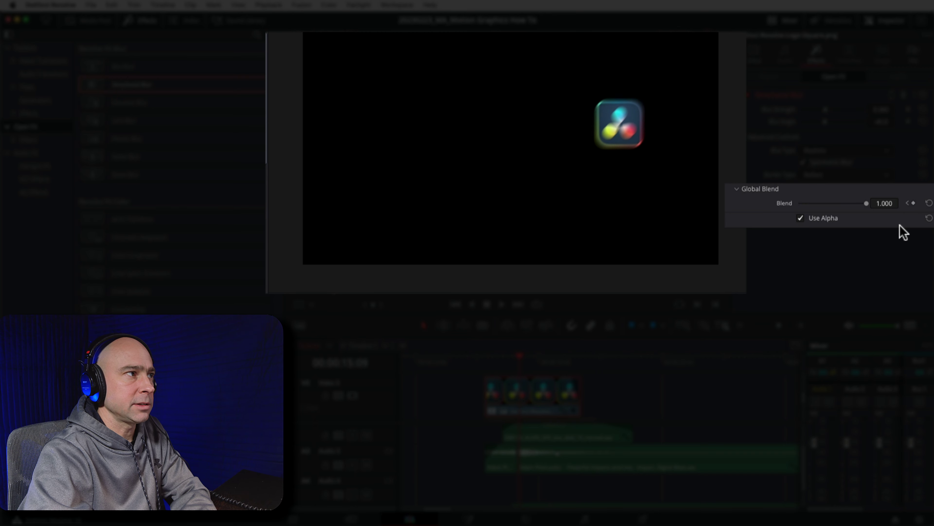
drag(818, 203, 710, 203)
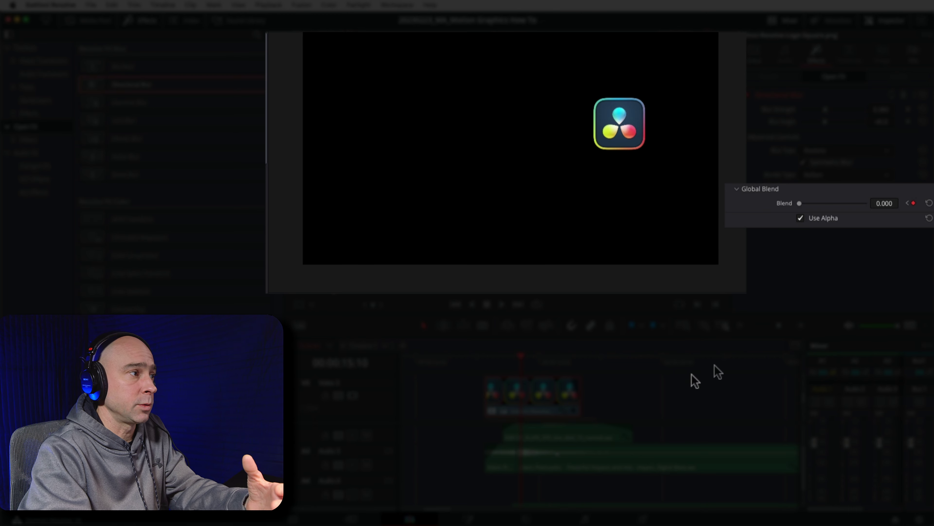
Play the isolated logo from 00:00:14:06 to check how the blur cuts out.
click(487, 370)
key(space)
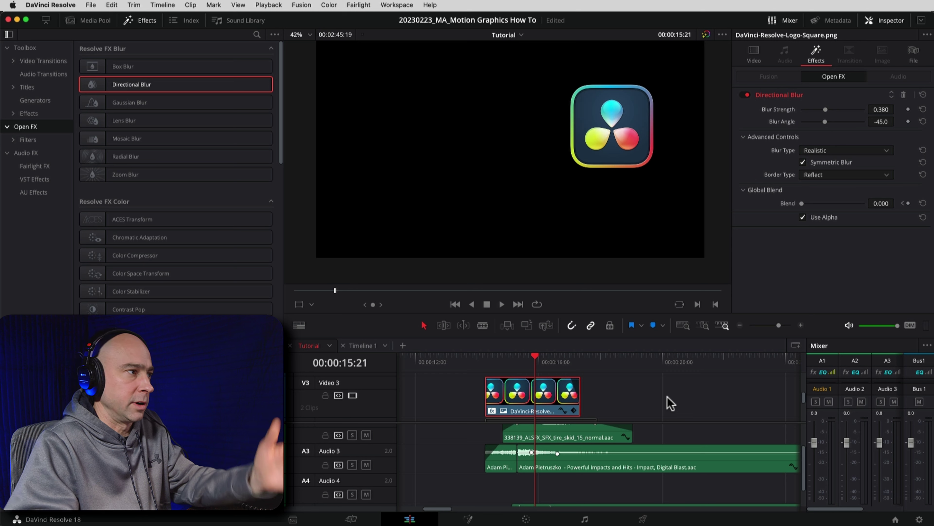
click(485, 356)
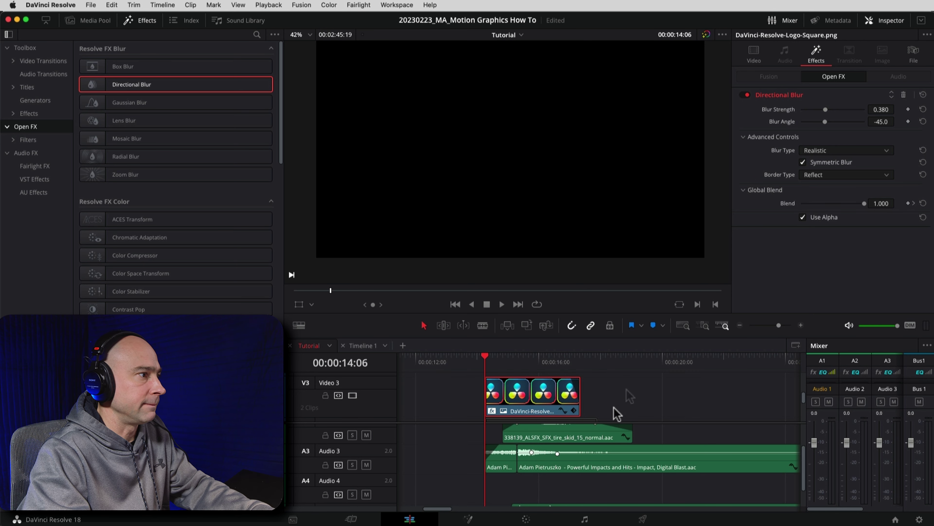
key(space)
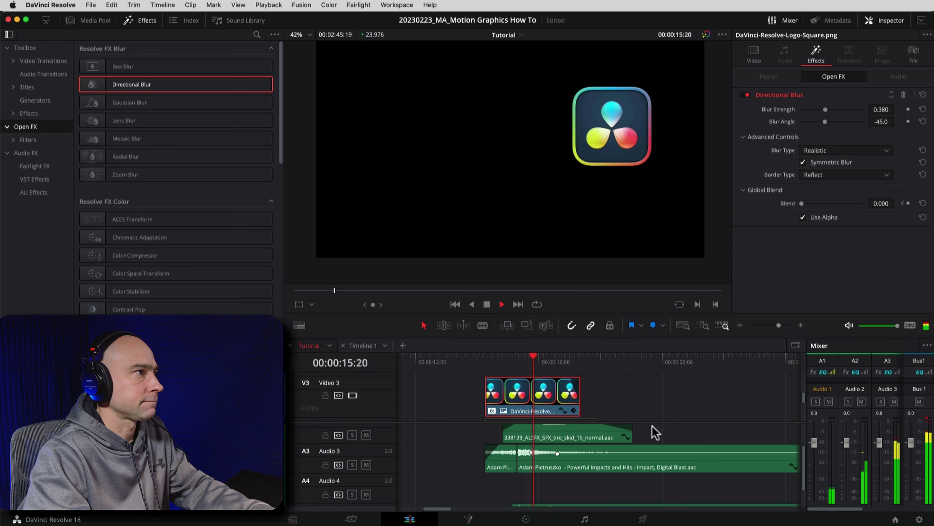
key(space)
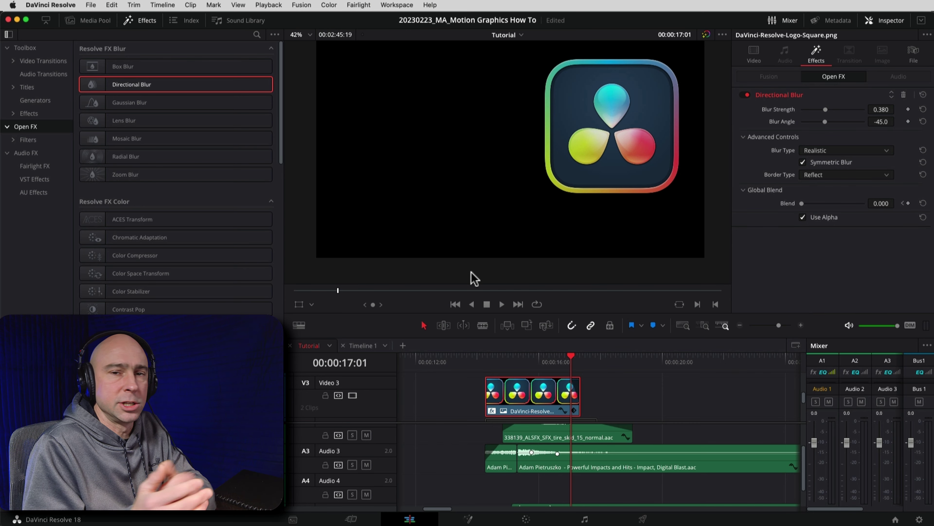
Re-enable the Video 2 and Video 1 tracks and play the full composite from 00:00:14:06.
scroll(354, 395, down, 3)
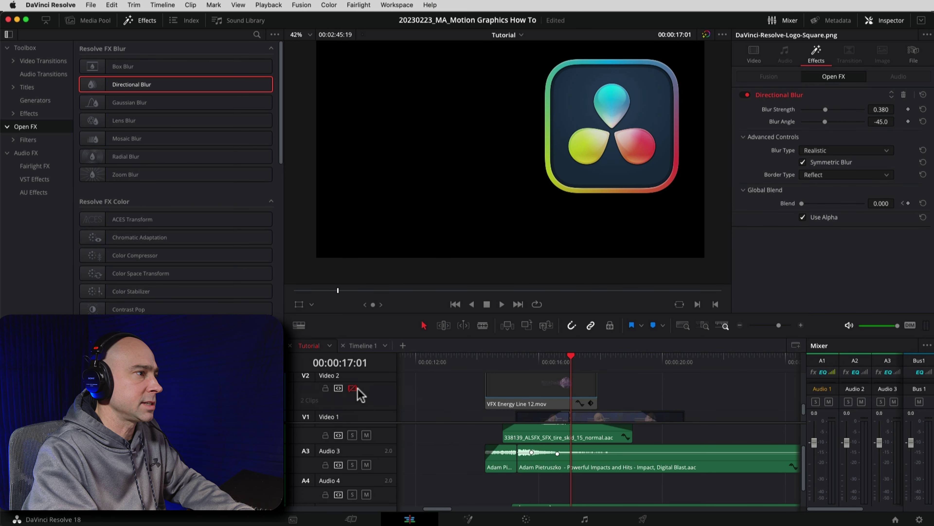
click(353, 388)
scroll(363, 396, down, 2)
click(353, 400)
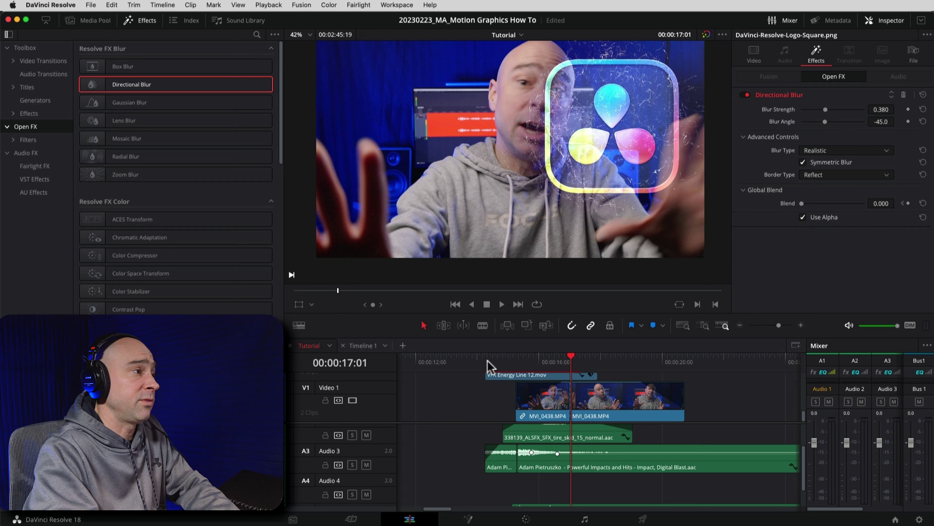
click(485, 356)
scroll(467, 399, up, 2)
key(space)
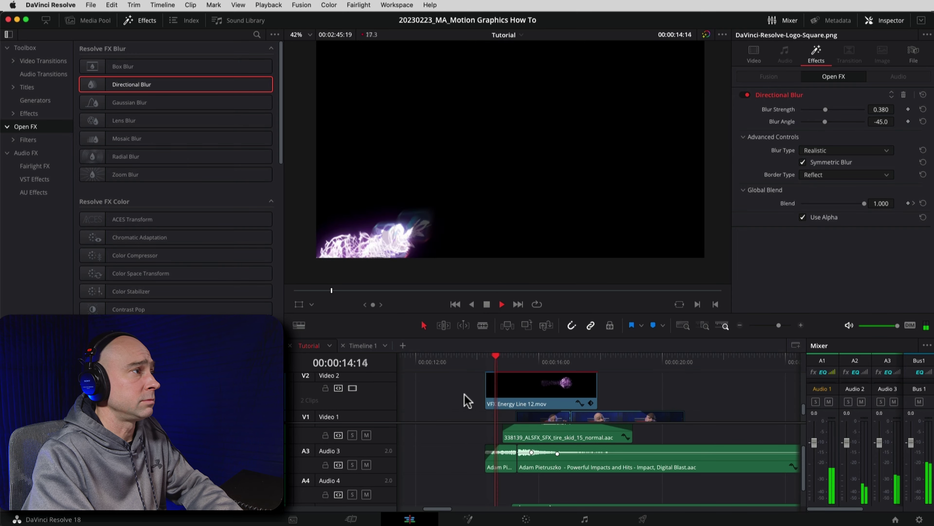